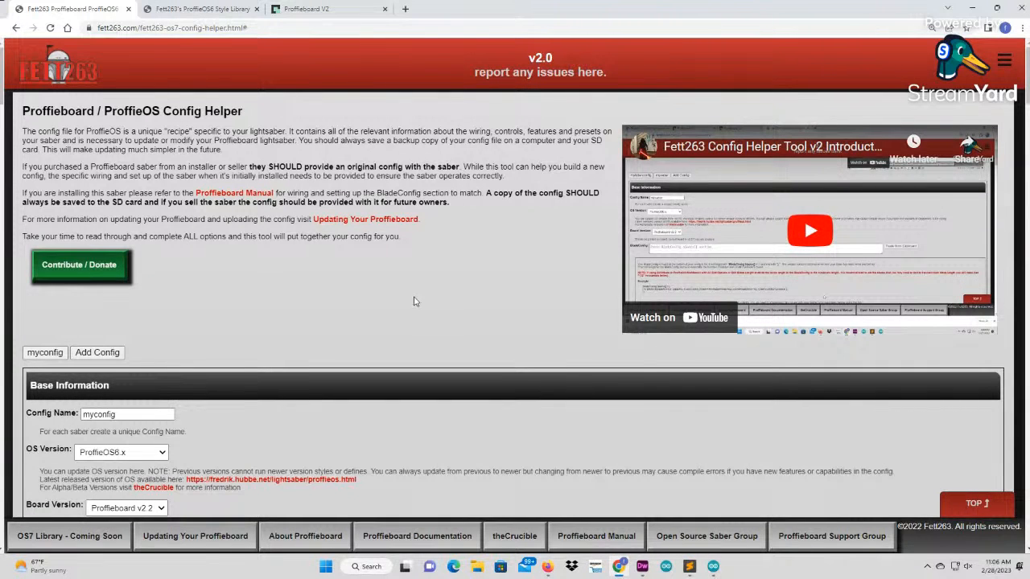
Set the config name to myfallen_config in the Base Information section.
{"action": "scroll", "coordinate": [464, 305], "scroll_direction": "down", "scroll_amount": 2}
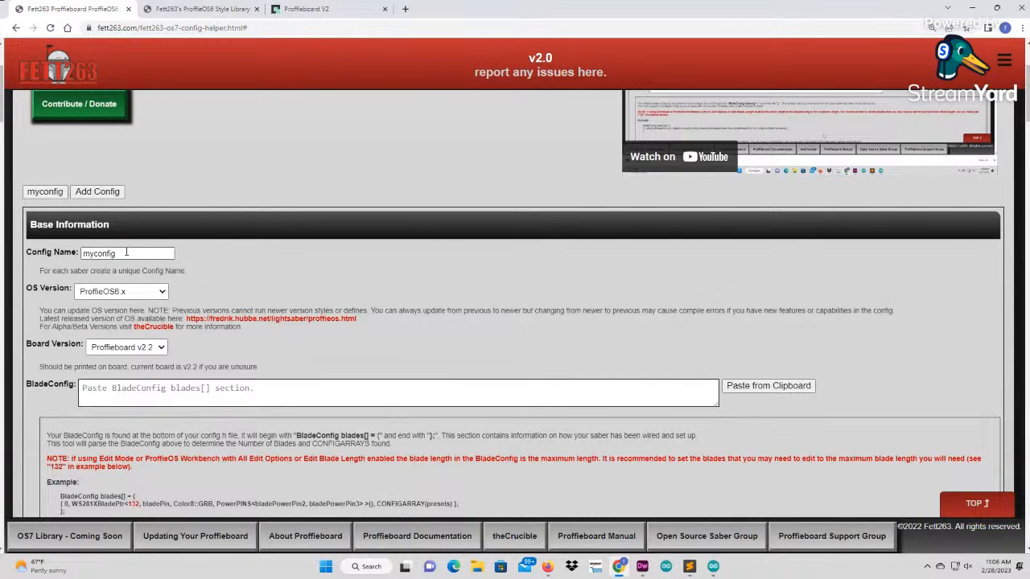
{"action": "double_click", "coordinate": [94, 252]}
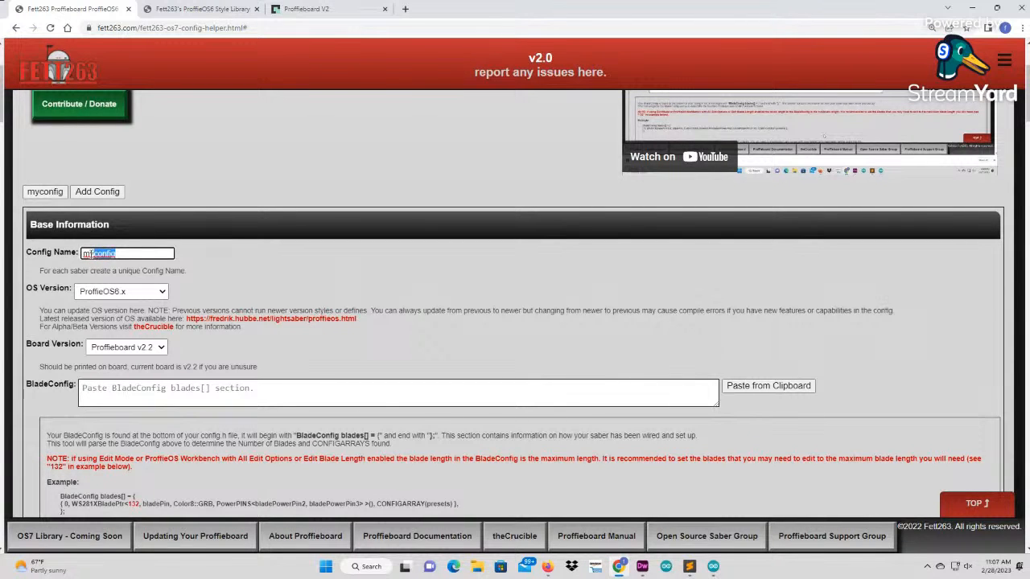
{"action": "type", "text": "myfallen_config"}
{"action": "left_click", "coordinate": [245, 277]}
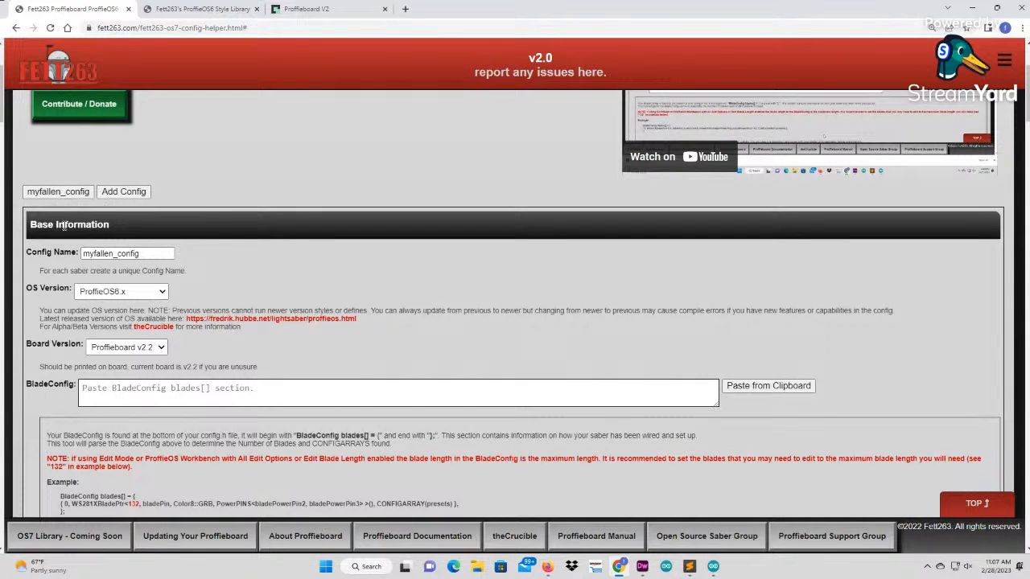
Set the OS version to ProffieOS7.x (Alpha) and the board version to Proffieboard v2.2.
{"action": "left_click", "coordinate": [125, 295]}
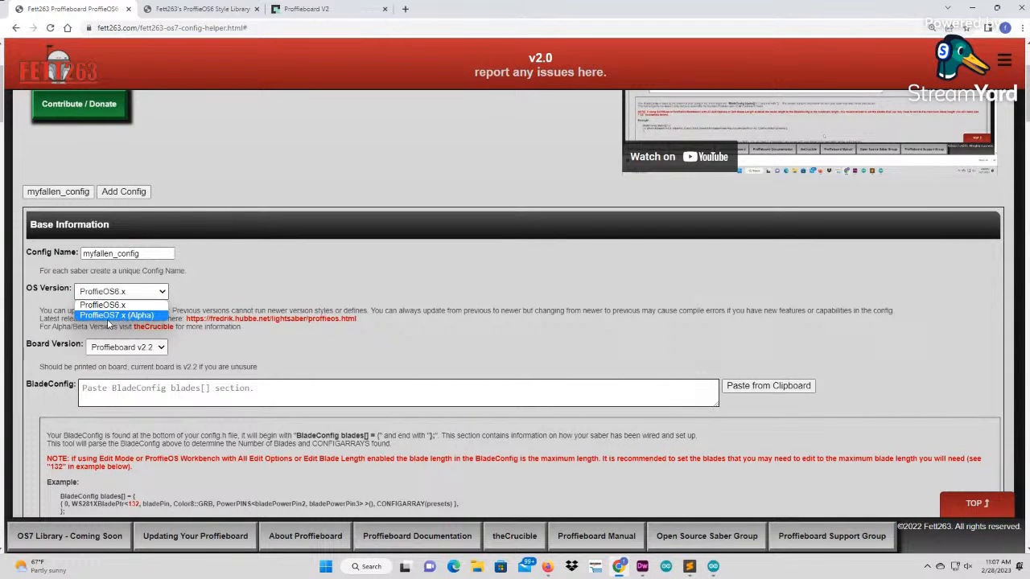
{"action": "left_click", "coordinate": [113, 316]}
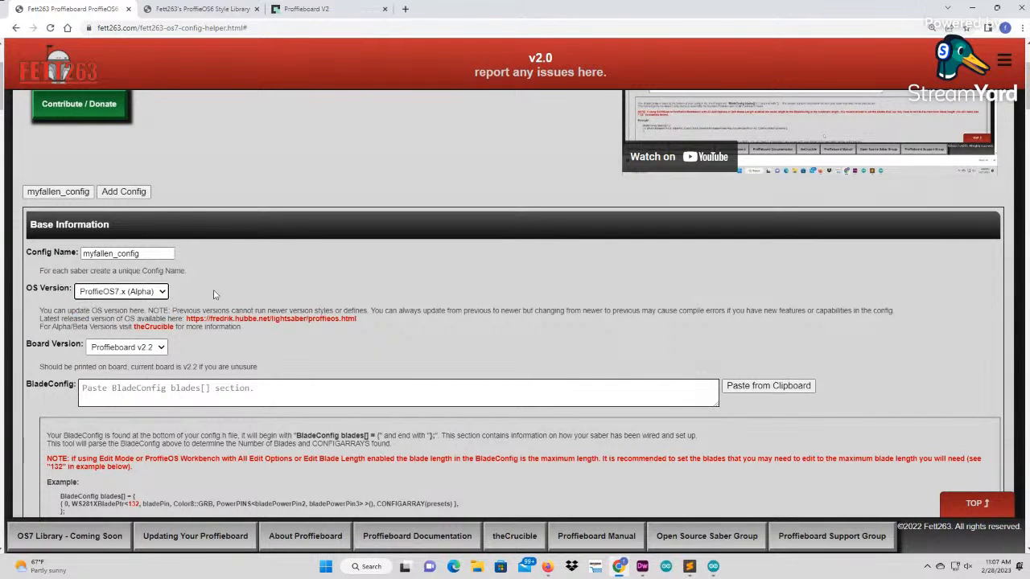
{"action": "left_click", "coordinate": [110, 351]}
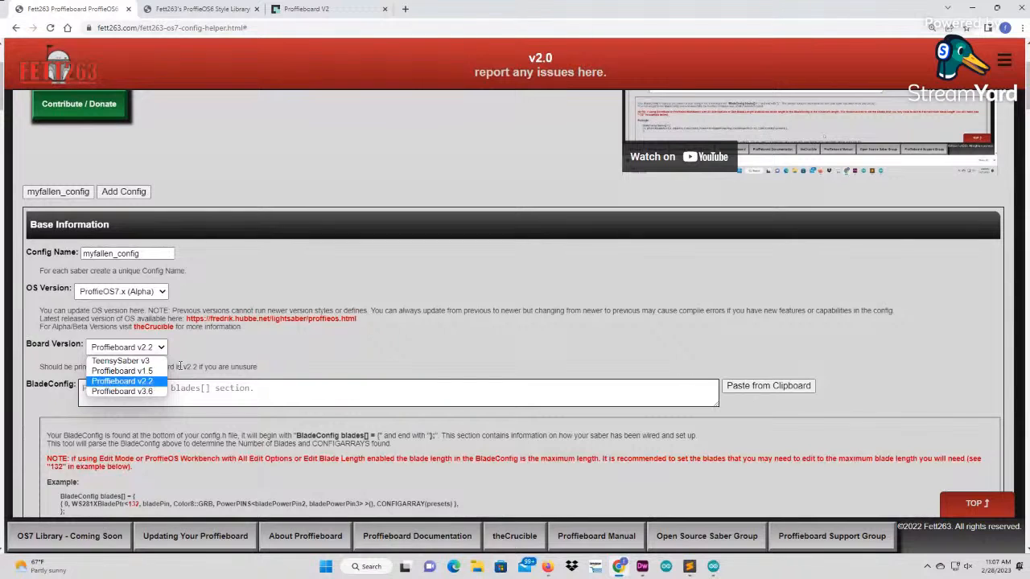
{"action": "left_click", "coordinate": [156, 381]}
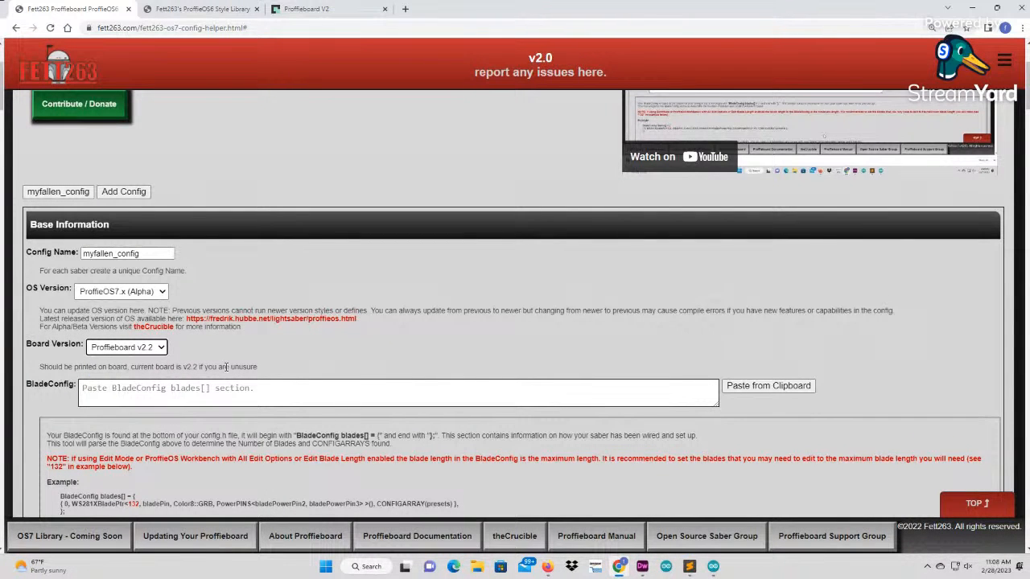
Switch to Sublime Text and copy the complete BladeConfig blades[] section at the end of myfallen_config.h.
{"action": "scroll", "coordinate": [266, 359], "scroll_direction": "down", "scroll_amount": 1}
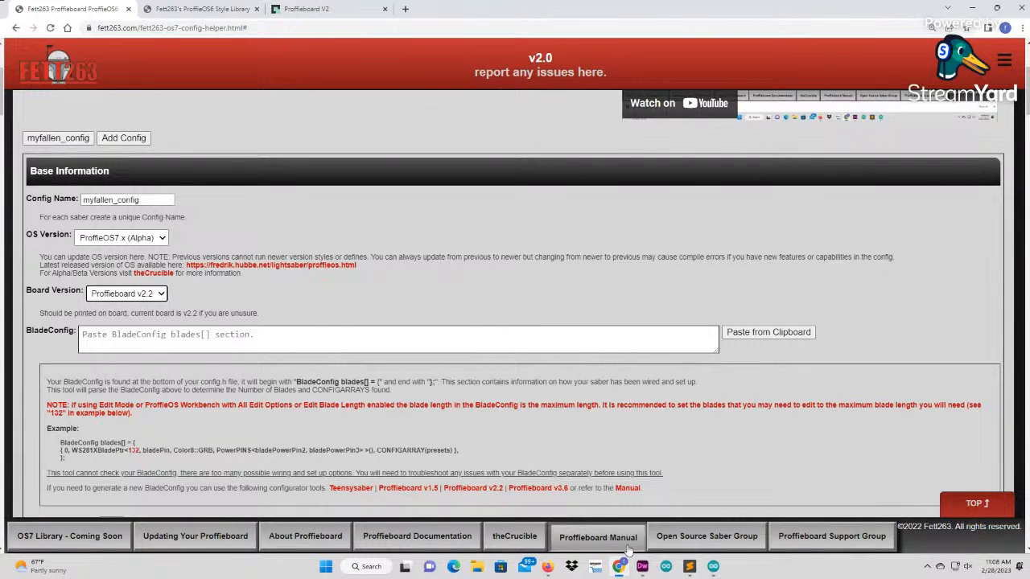
{"action": "mouse_move", "coordinate": [686, 570]}
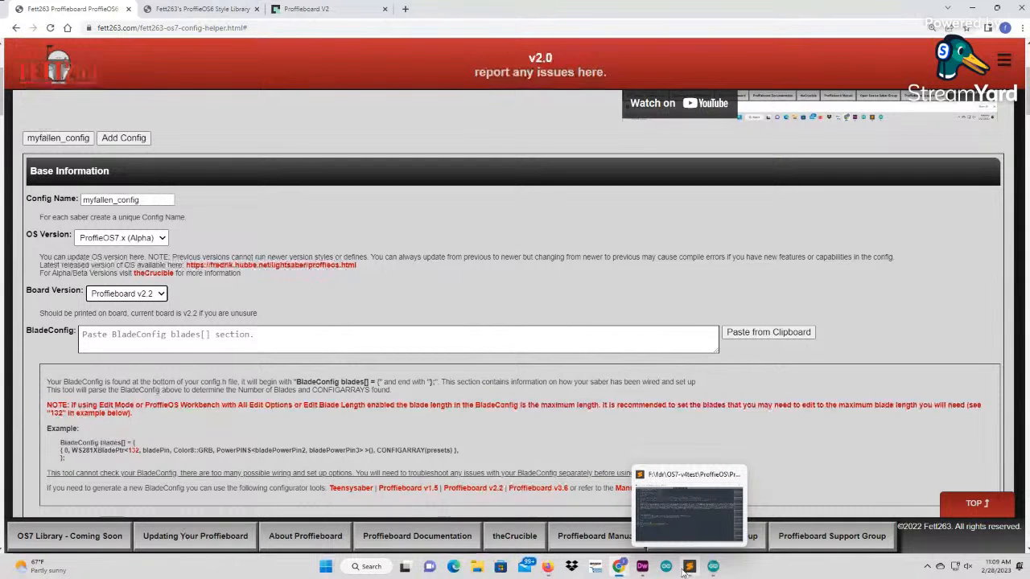
{"action": "left_click", "coordinate": [682, 571]}
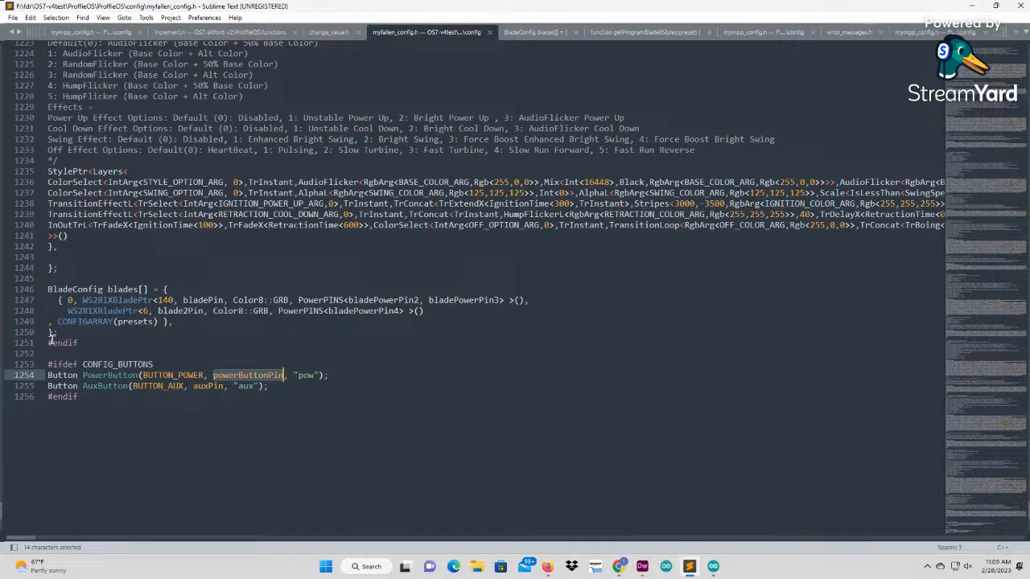
{"action": "left_click_drag", "start_coordinate": [58, 333], "coordinate": [34, 291]}
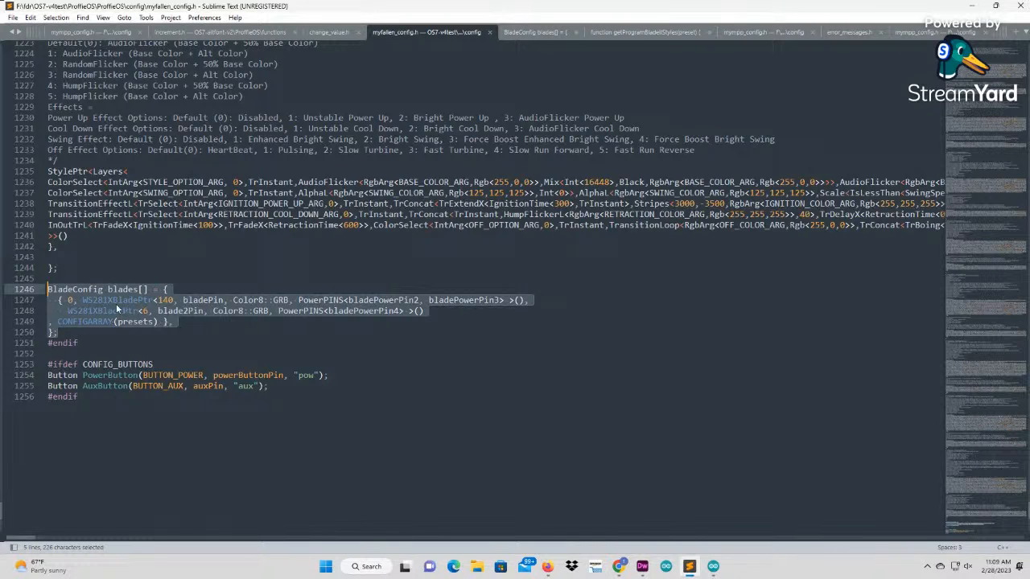
{"action": "mouse_move", "coordinate": [133, 302]}
{"action": "right_click", "coordinate": [91, 304]}
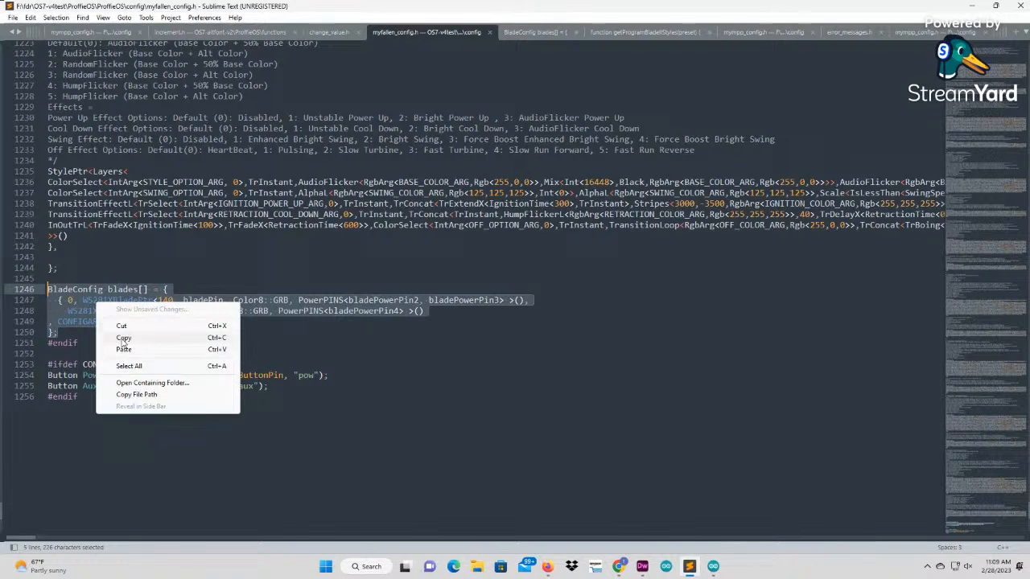
{"action": "left_click", "coordinate": [120, 339]}
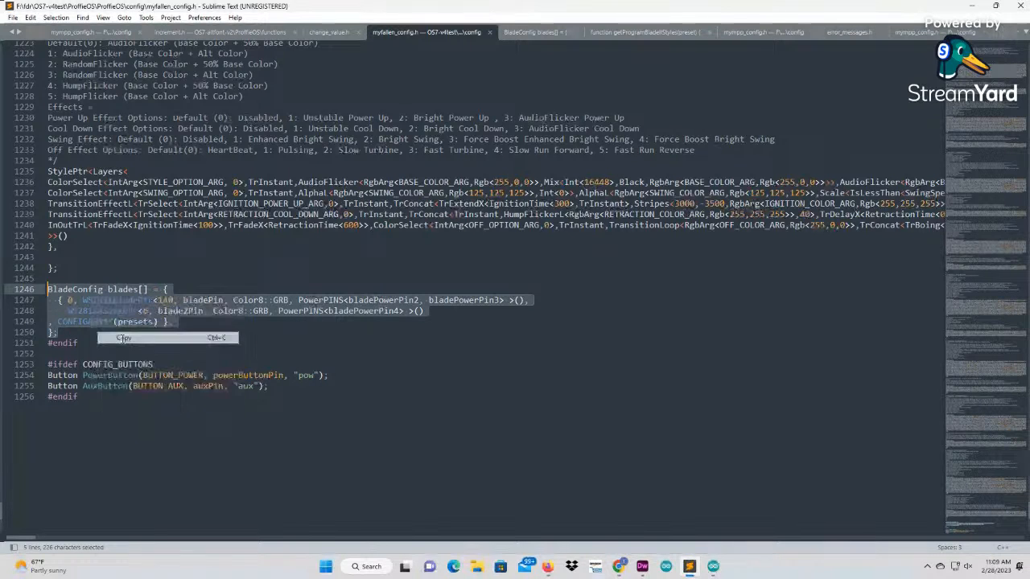
Return to the config helper in Chrome, paste the copied BladeConfig from the clipboard and review the blade settings below it.
{"action": "left_click", "coordinate": [618, 567]}
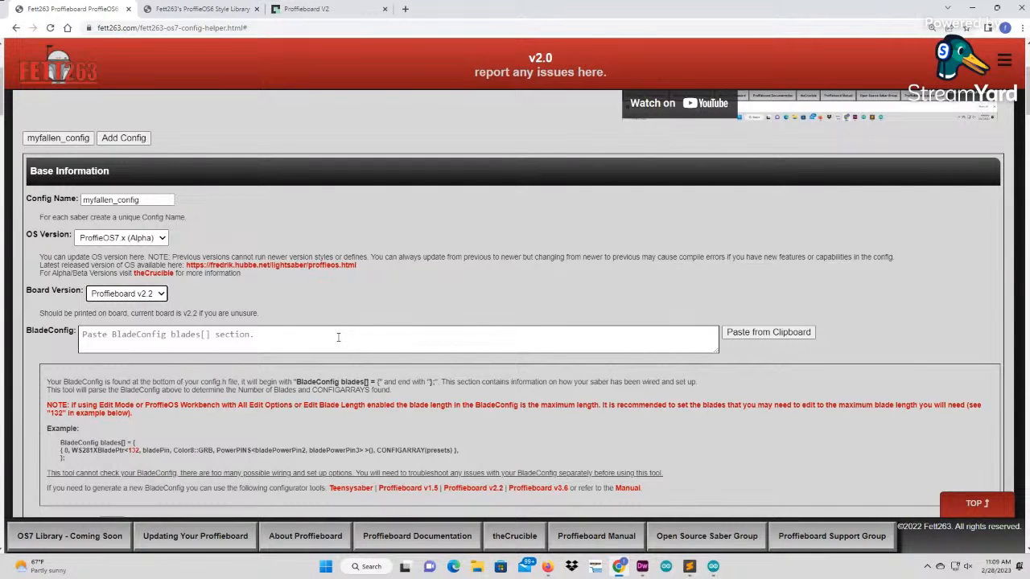
{"action": "left_click", "coordinate": [763, 334]}
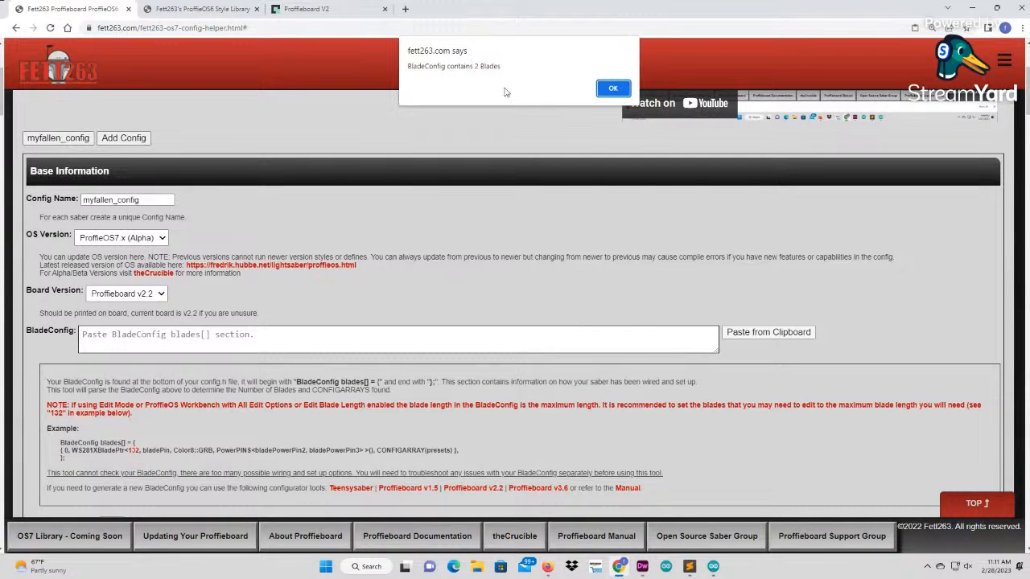
{"action": "left_click", "coordinate": [612, 88]}
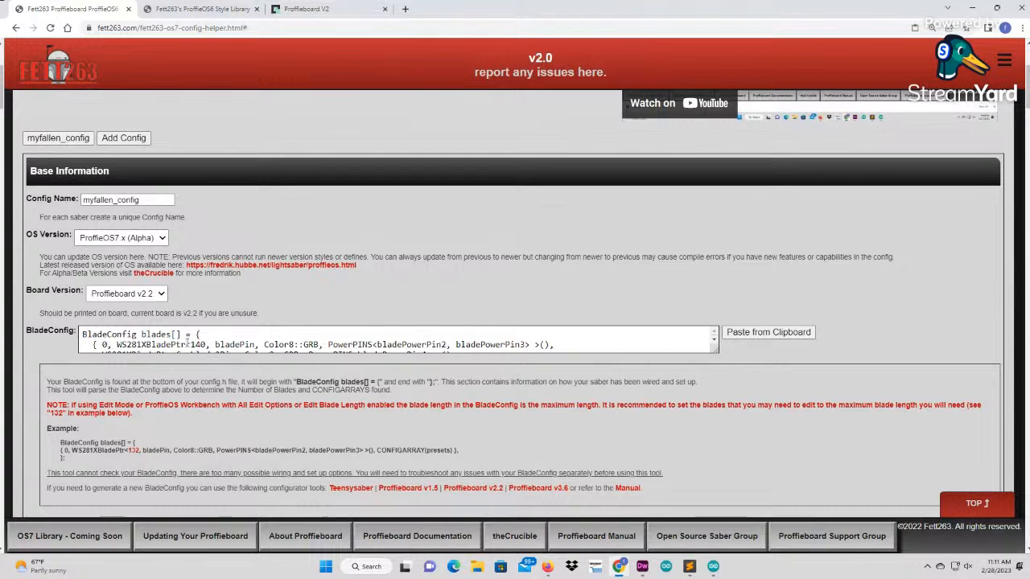
{"action": "scroll", "coordinate": [181, 342], "scroll_direction": "down", "scroll_amount": 5}
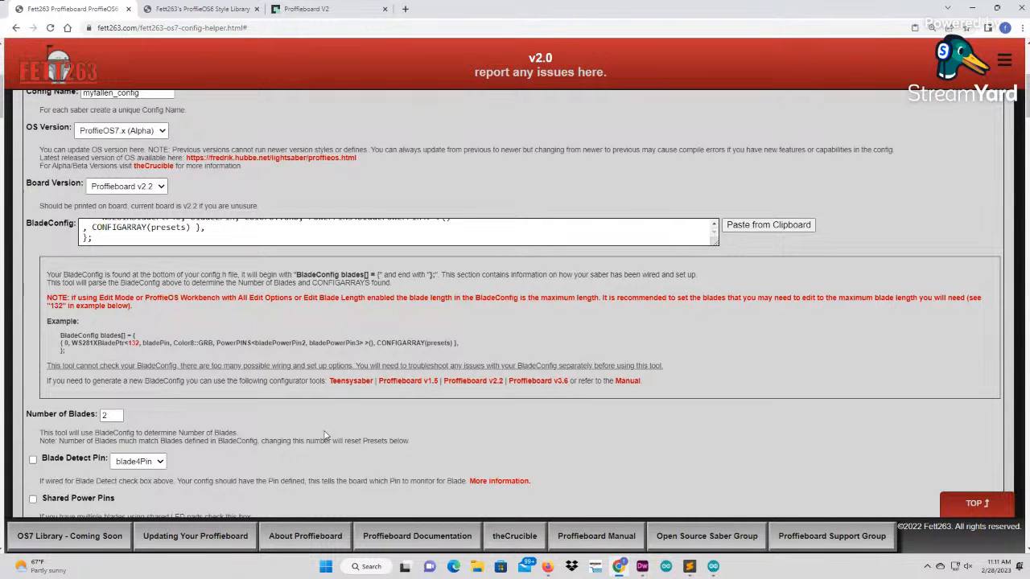
{"action": "scroll", "coordinate": [12, 301], "scroll_direction": "up", "scroll_amount": 1}
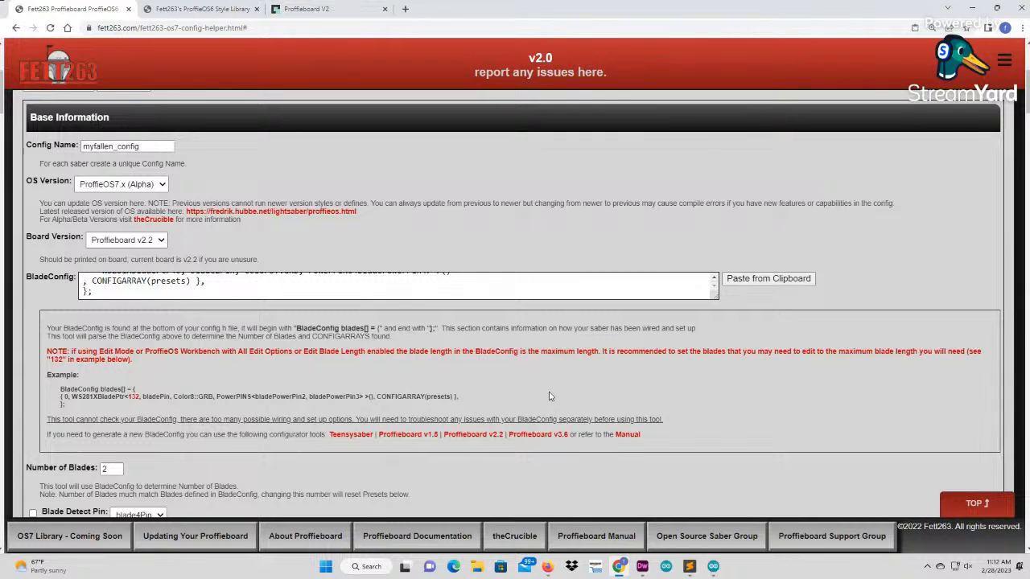
{"action": "scroll", "coordinate": [737, 429], "scroll_direction": "down", "scroll_amount": 3}
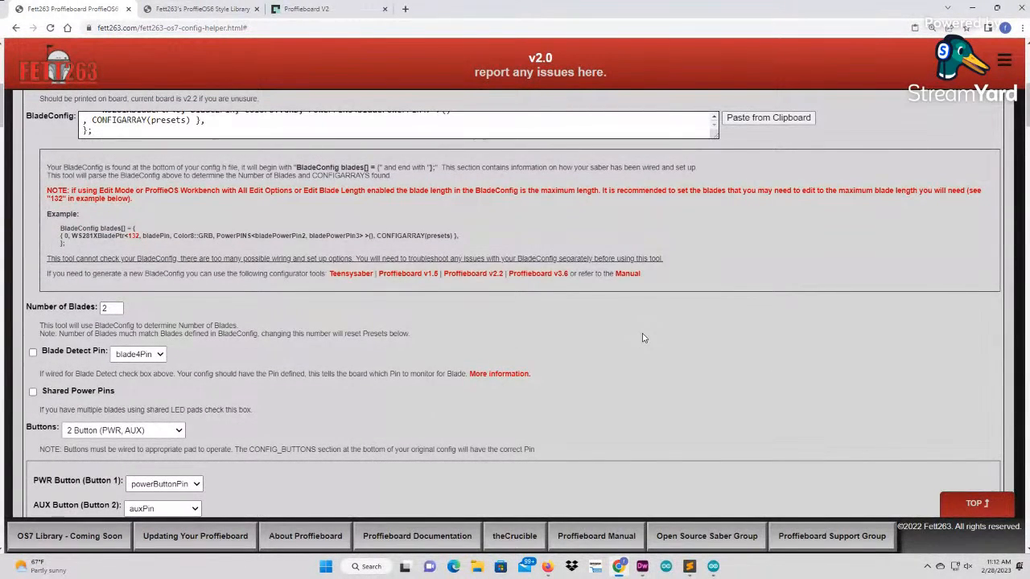
{"action": "scroll", "coordinate": [543, 313], "scroll_direction": "up", "scroll_amount": 2}
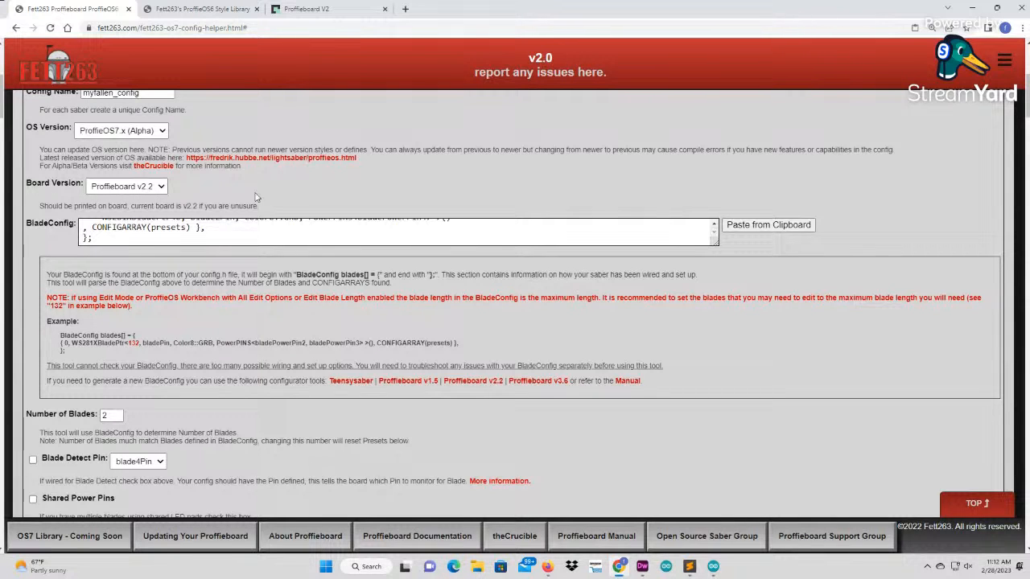
Copy the four-blade BladeConfig blades[] section from the generated config file on the Proffieboard V2 configurator page.
{"action": "left_click", "coordinate": [314, 9]}
{"action": "left_click", "coordinate": [402, 348]}
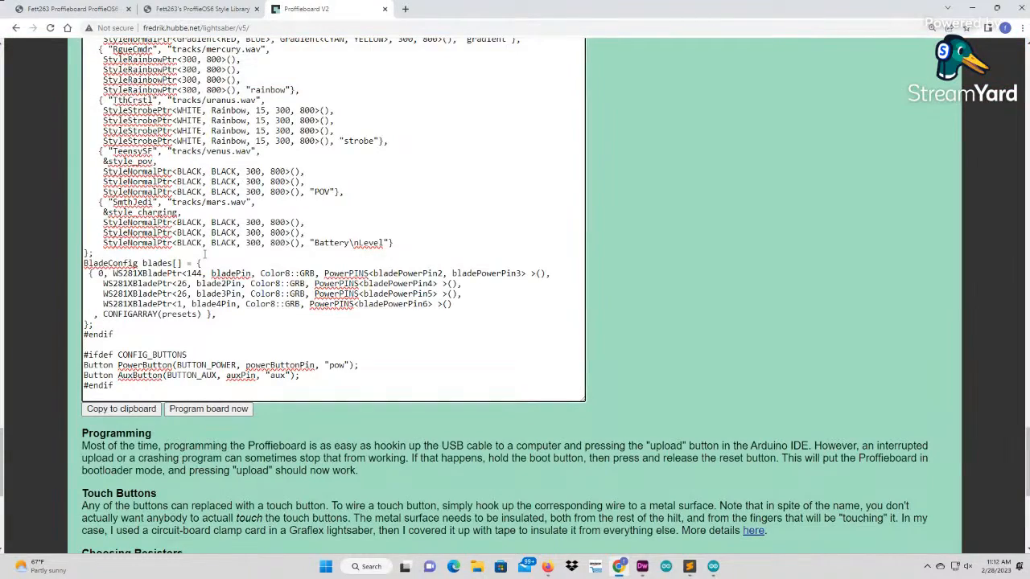
{"action": "scroll", "coordinate": [275, 245], "scroll_direction": "up", "scroll_amount": 6}
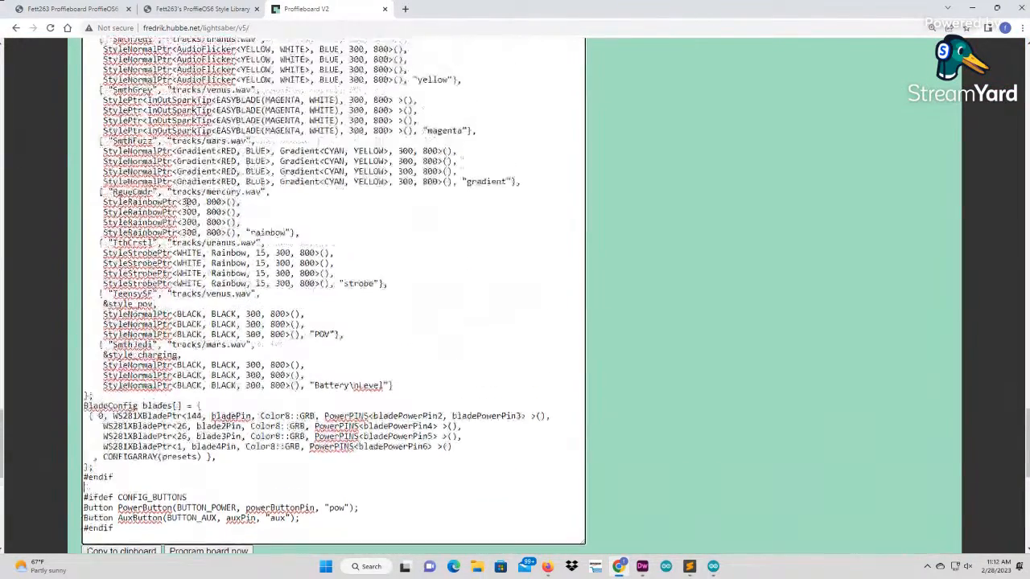
{"action": "scroll", "coordinate": [201, 233], "scroll_direction": "up", "scroll_amount": 15}
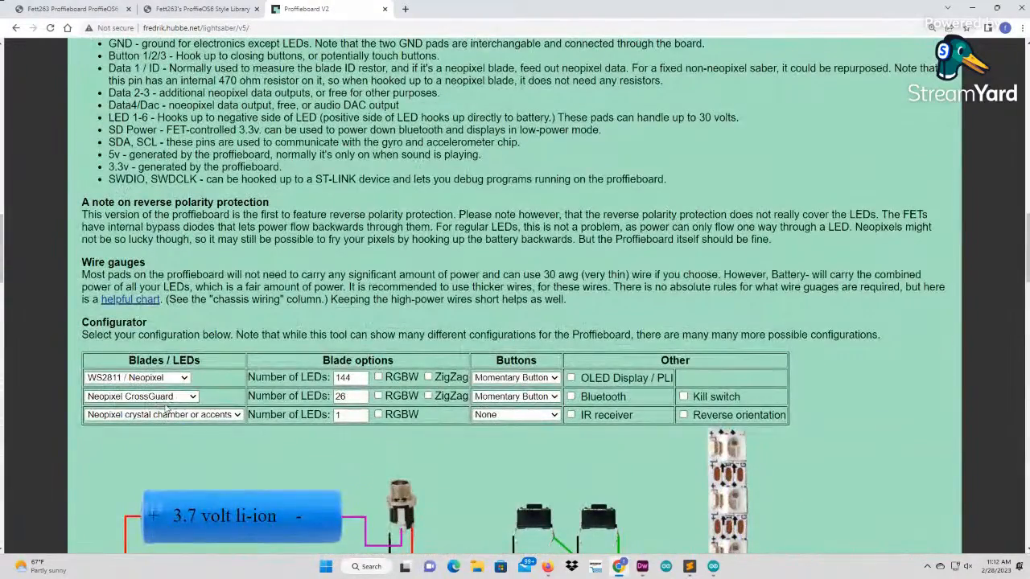
{"action": "scroll", "coordinate": [329, 340], "scroll_direction": "down", "scroll_amount": 20}
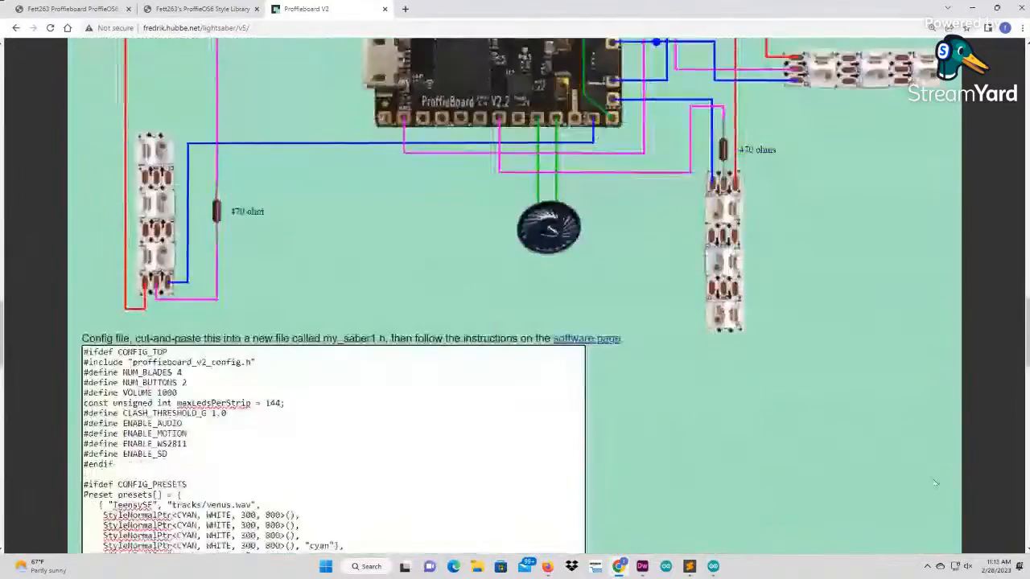
{"action": "scroll", "coordinate": [835, 453], "scroll_direction": "down", "scroll_amount": 3}
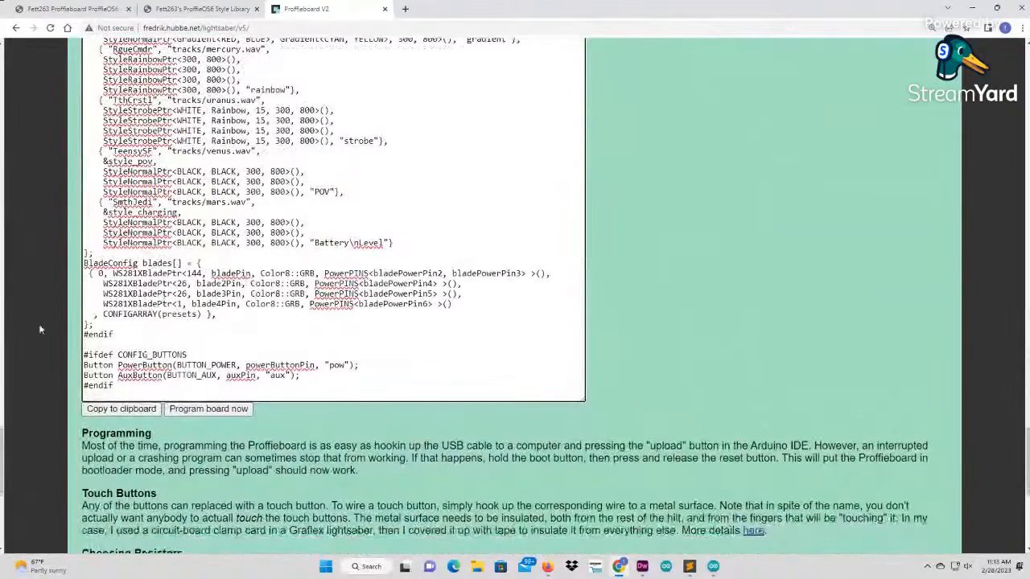
{"action": "left_click_drag", "start_coordinate": [95, 325], "coordinate": [55, 262]}
{"action": "right_click", "coordinate": [179, 296]}
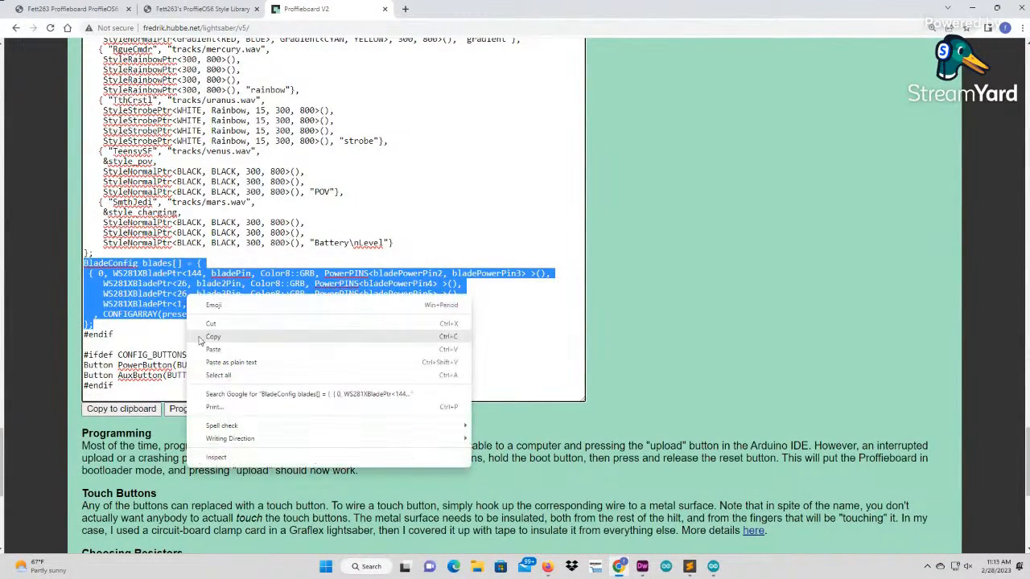
{"action": "left_click", "coordinate": [210, 337]}
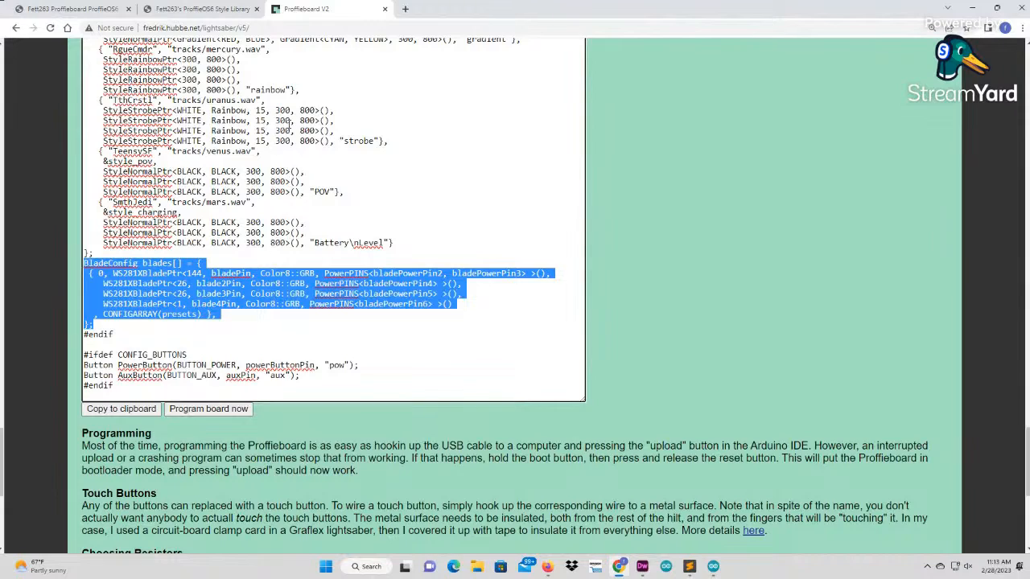
Replace the config helper's BladeConfig with the four-blade section from the clipboard.
{"action": "left_click", "coordinate": [232, 18]}
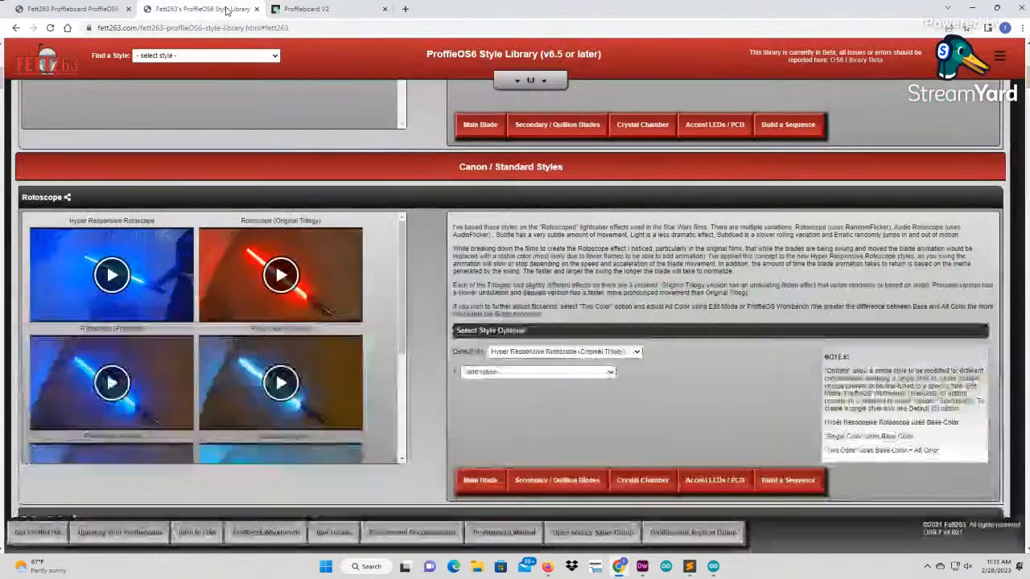
{"action": "left_click", "coordinate": [78, 10]}
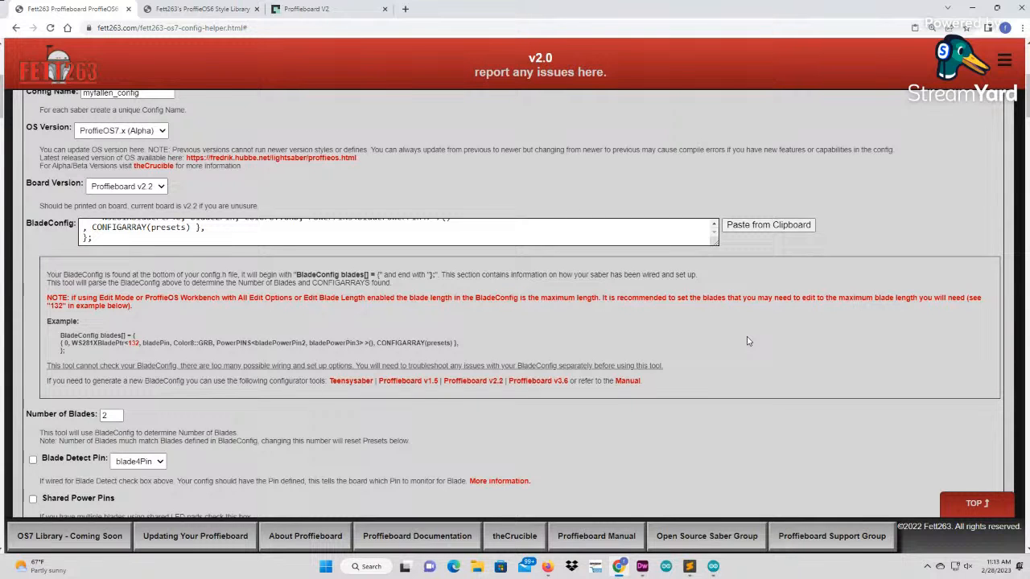
{"action": "left_click", "coordinate": [756, 228]}
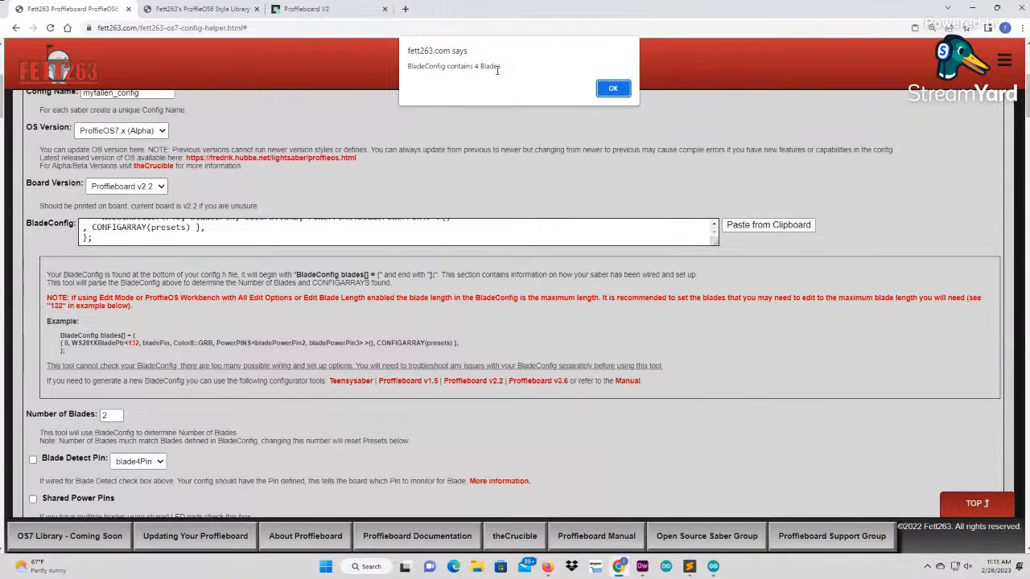
{"action": "left_click", "coordinate": [614, 90]}
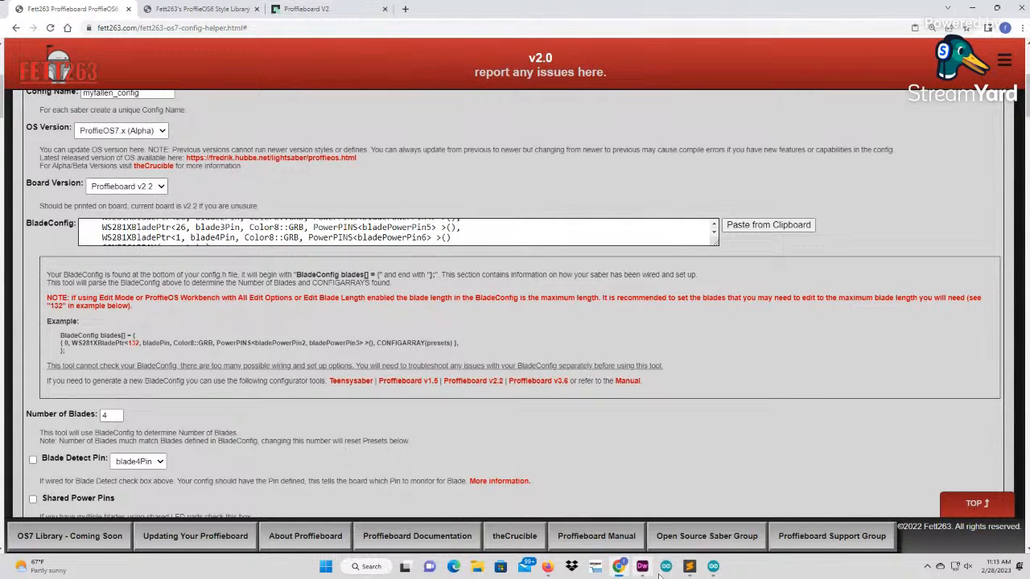
Copy the two-blade BladeConfig from myfallen_config.h in Sublime Text again and paste it over the BladeConfig in the config helper.
{"action": "left_click", "coordinate": [689, 567]}
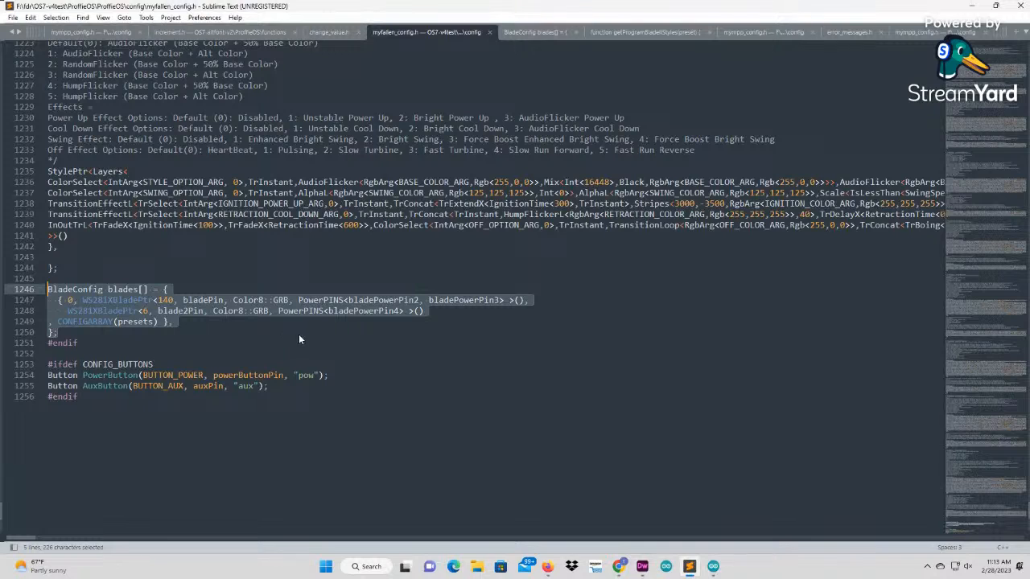
{"action": "right_click", "coordinate": [89, 322]}
{"action": "left_click", "coordinate": [119, 354]}
{"action": "mouse_move", "coordinate": [619, 571]}
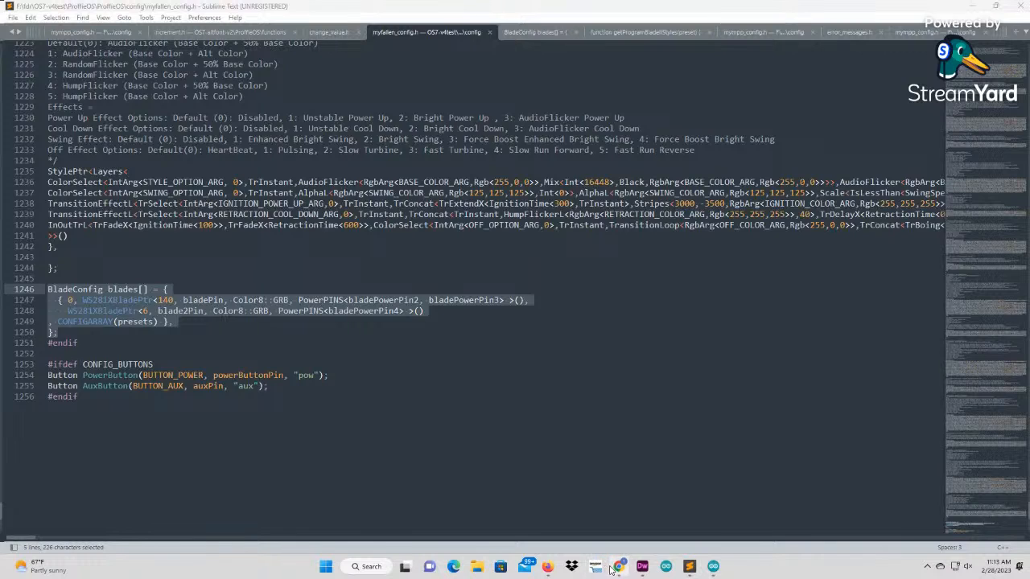
{"action": "left_click", "coordinate": [618, 566]}
{"action": "left_click", "coordinate": [769, 225]}
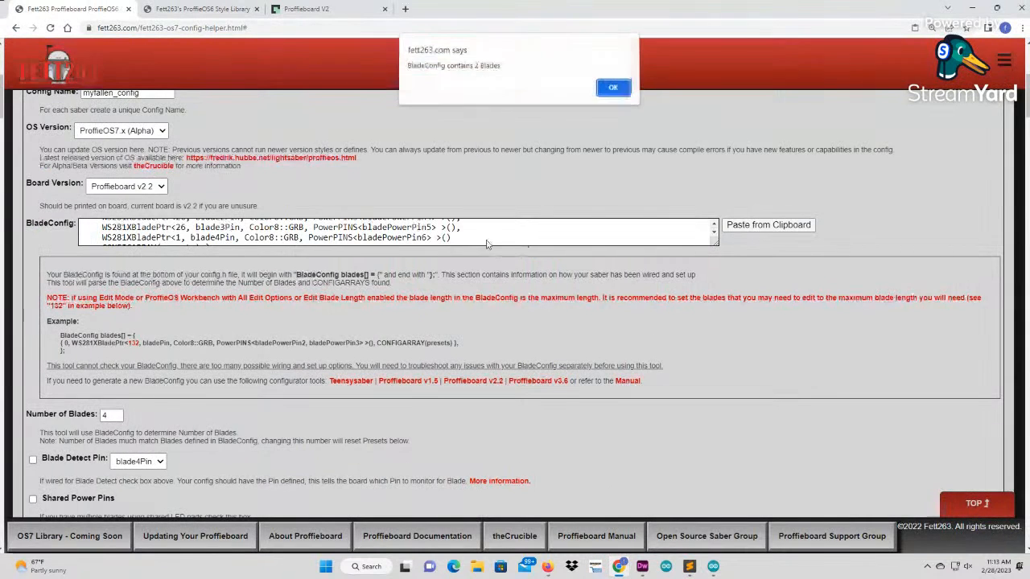
{"action": "left_click", "coordinate": [612, 88]}
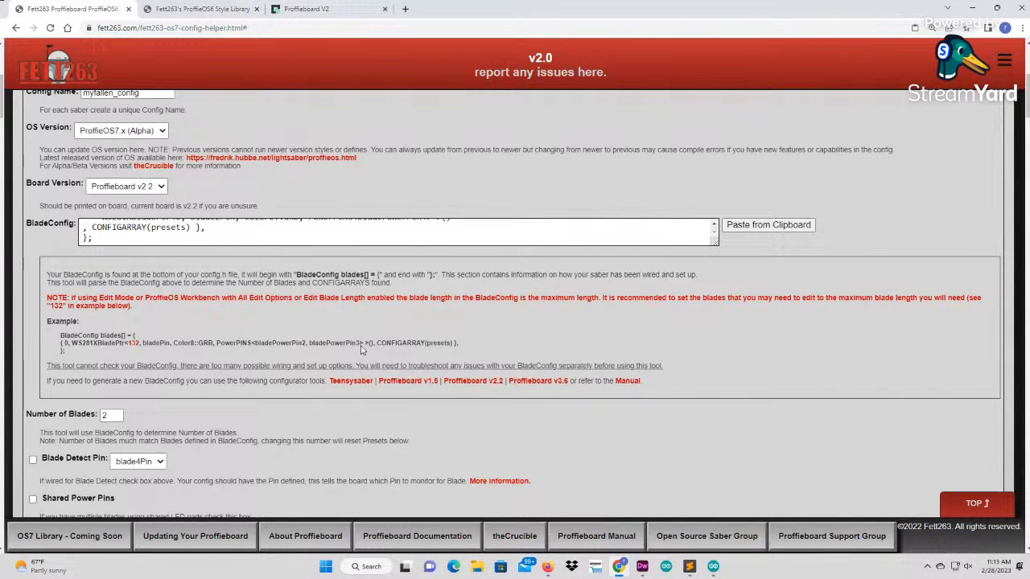
Review the defines at the beginning of myfallen_config.h in Sublime Text and the CONFIG_BUTTONS section at its end.
{"action": "scroll", "coordinate": [624, 461], "scroll_direction": "down", "scroll_amount": 2}
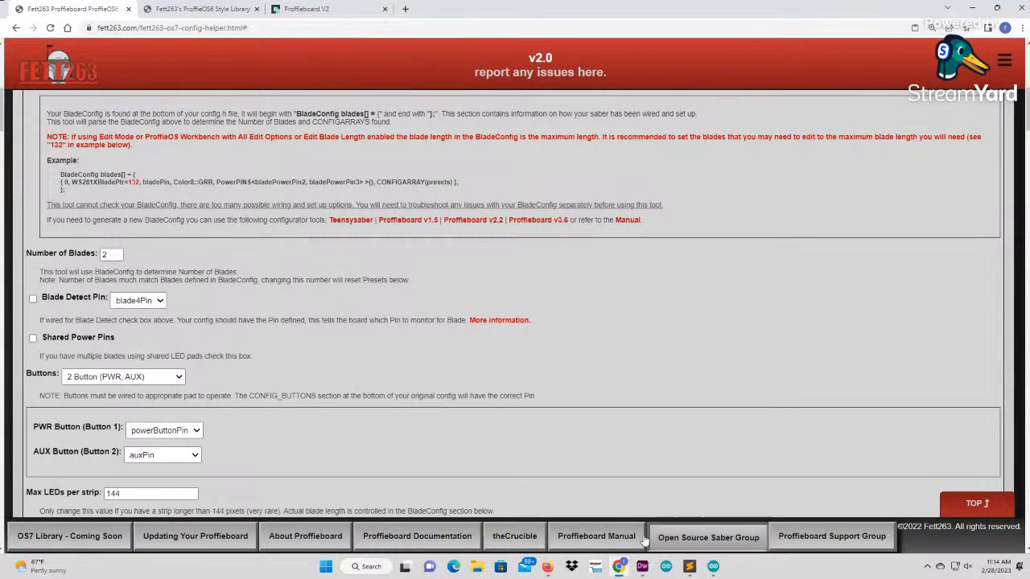
{"action": "left_click", "coordinate": [688, 566]}
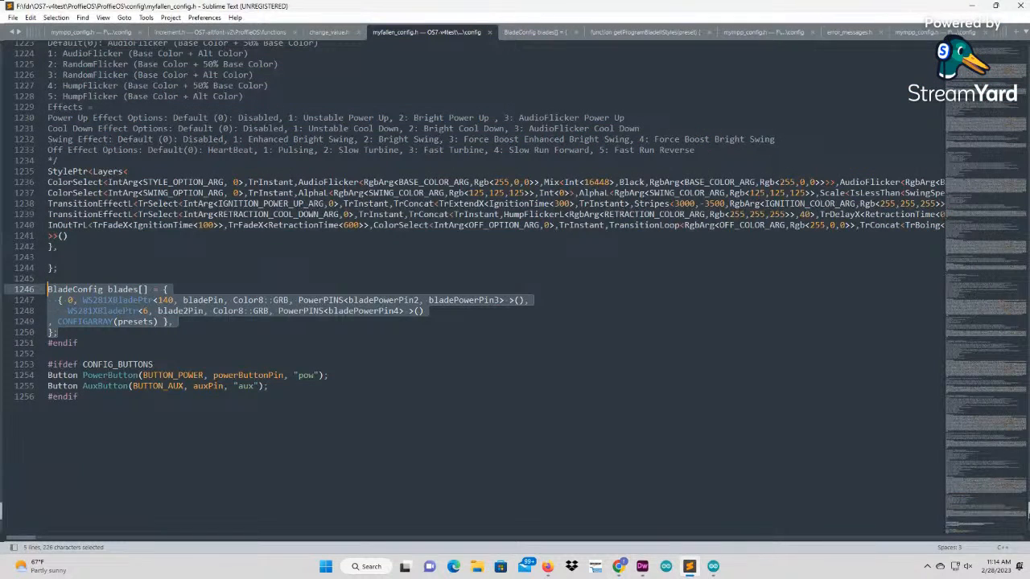
{"action": "left_click_drag", "start_coordinate": [1028, 514], "coordinate": [1028, 50]}
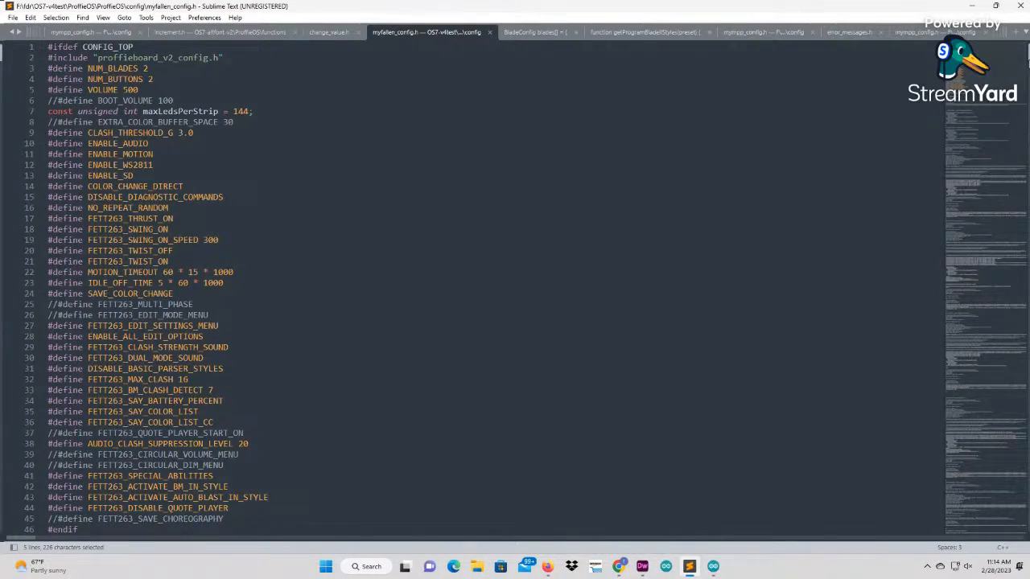
{"action": "mouse_move", "coordinate": [1028, 56]}
{"action": "left_mouse_down"}
{"action": "mouse_move", "coordinate": [1017, 351]}
{"action": "mouse_move", "coordinate": [1026, 49]}
{"action": "left_mouse_up"}
{"action": "left_click_drag", "start_coordinate": [1027, 56], "coordinate": [1028, 521]}
{"action": "scroll", "coordinate": [543, 425], "scroll_direction": "up", "scroll_amount": 5}
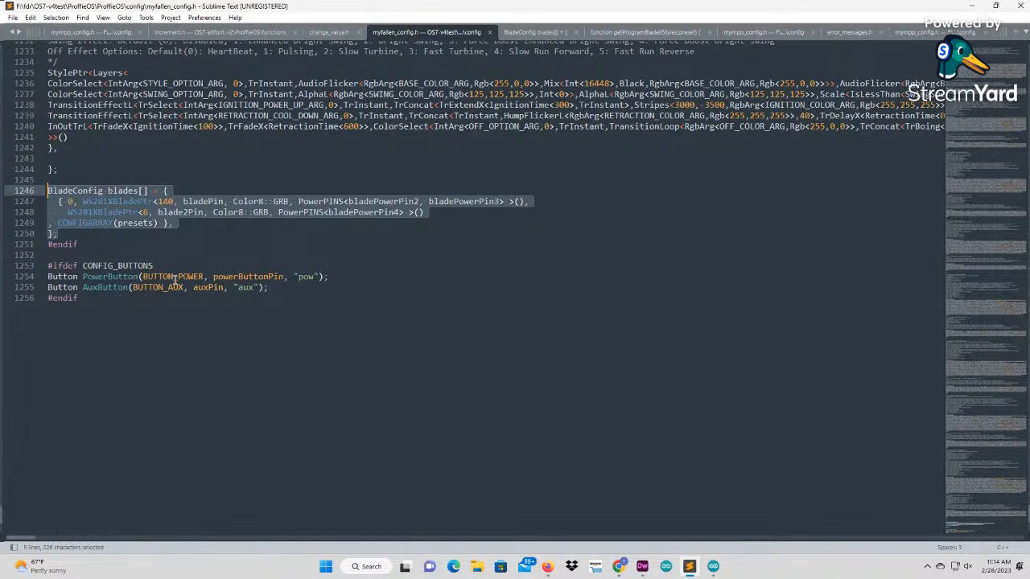
Return to the config helper in Chrome, try the 1 Button (PWR) setup, restore 2 Button (PWR, AUX) and view the PWR pin options.
{"action": "left_click", "coordinate": [620, 567]}
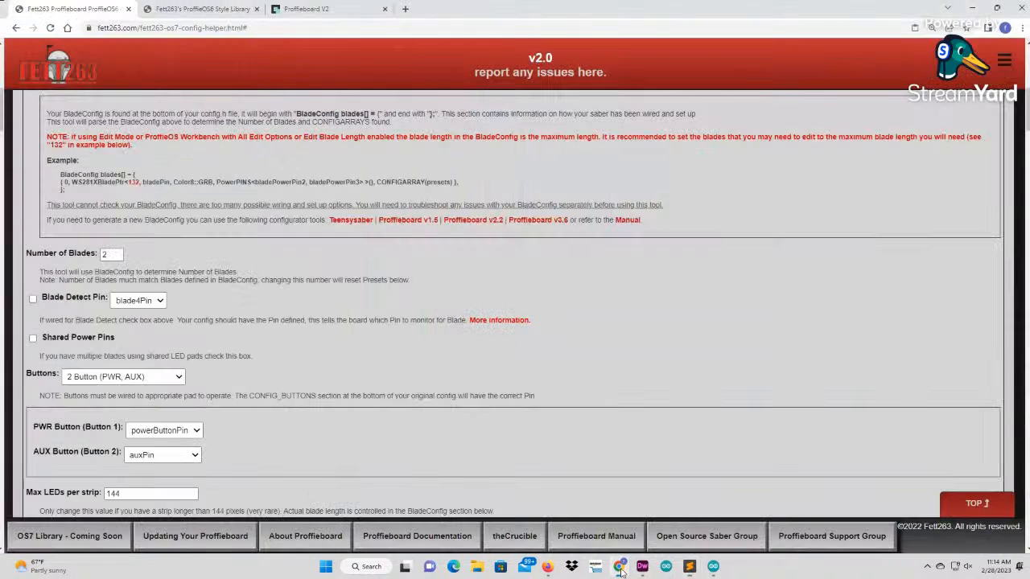
{"action": "left_click", "coordinate": [109, 379]}
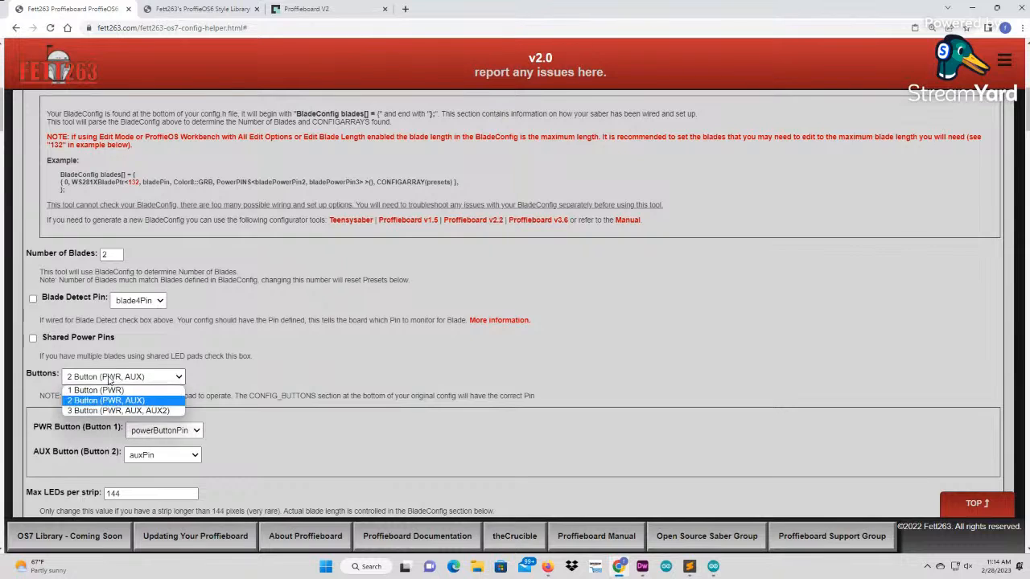
{"action": "left_click", "coordinate": [98, 391]}
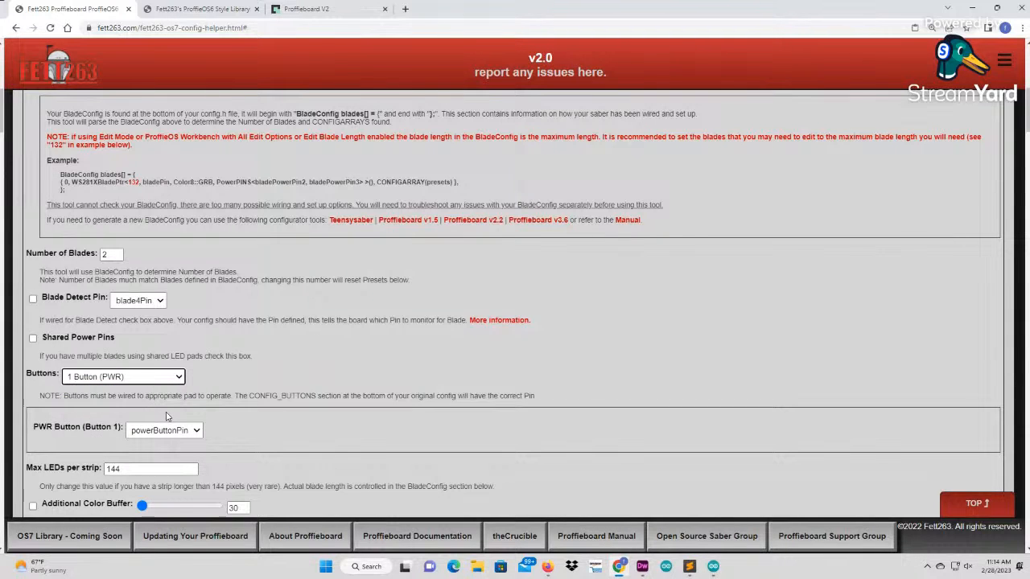
{"action": "left_click", "coordinate": [164, 378]}
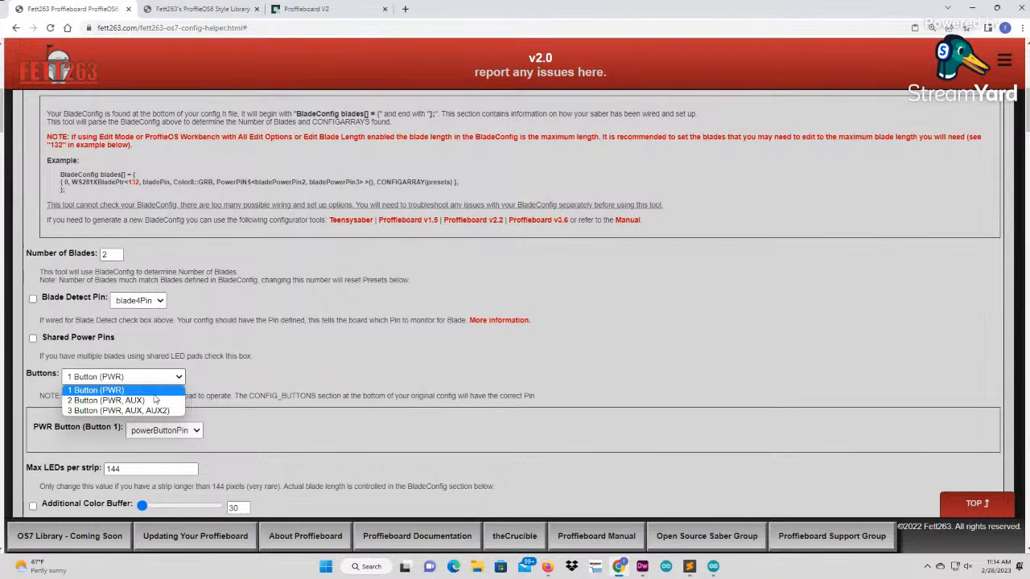
{"action": "left_click", "coordinate": [155, 400]}
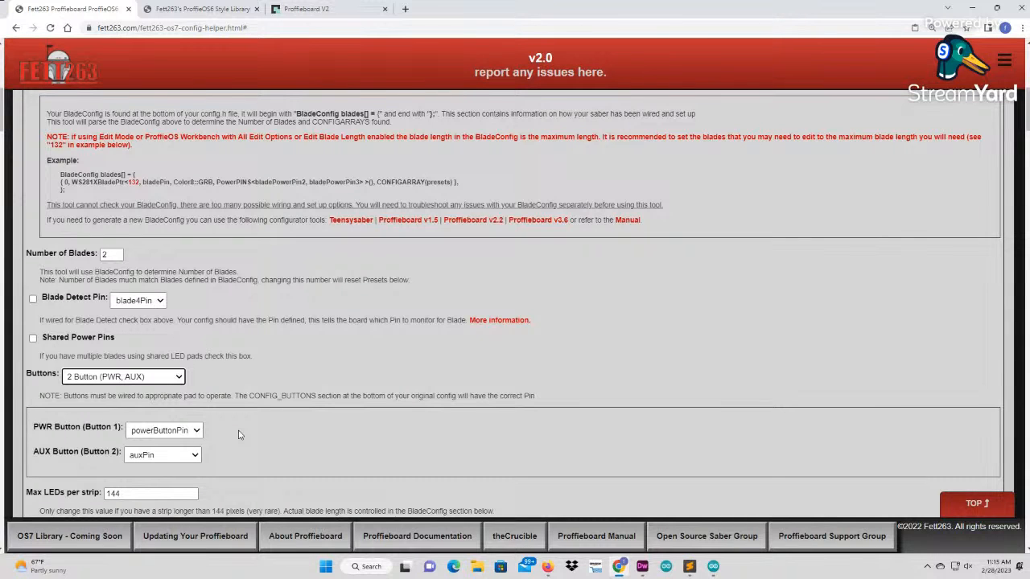
{"action": "left_click", "coordinate": [175, 430]}
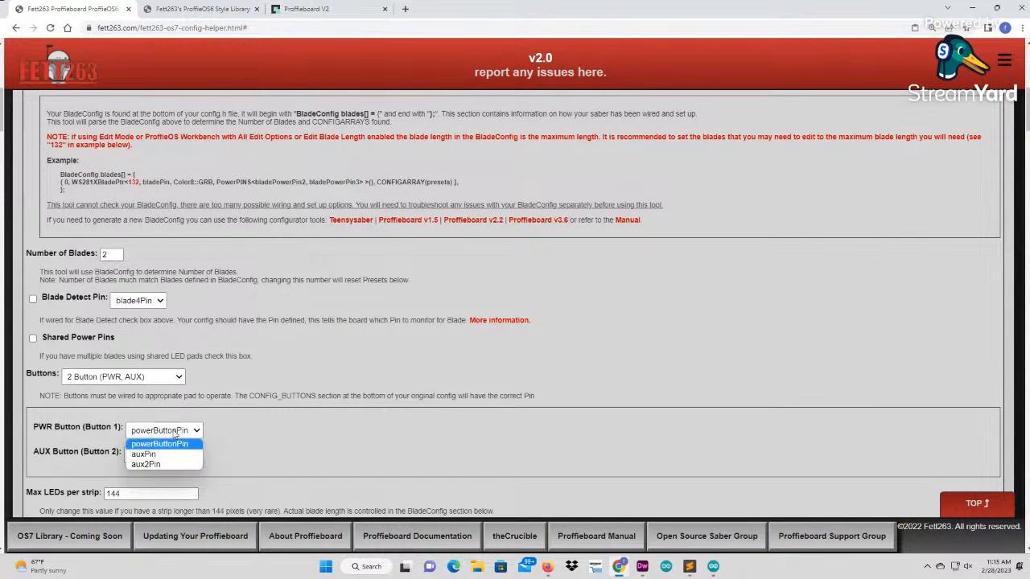
{"action": "left_click", "coordinate": [235, 431]}
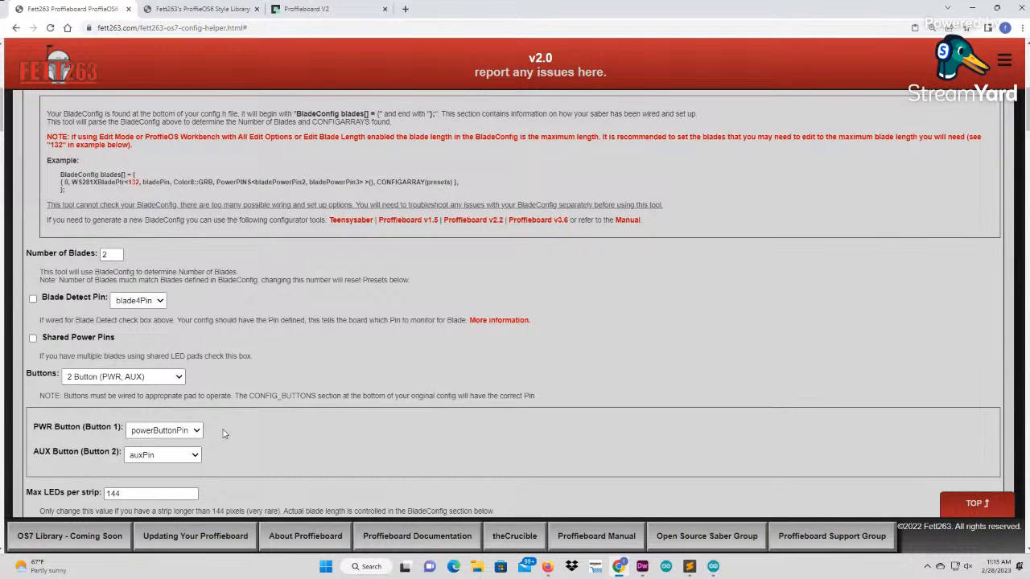
Check the pins assigned to PowerButton and AuxButton in the CONFIG_BUTTONS section of myfallen_config.h in Sublime Text.
{"action": "left_click", "coordinate": [689, 568]}
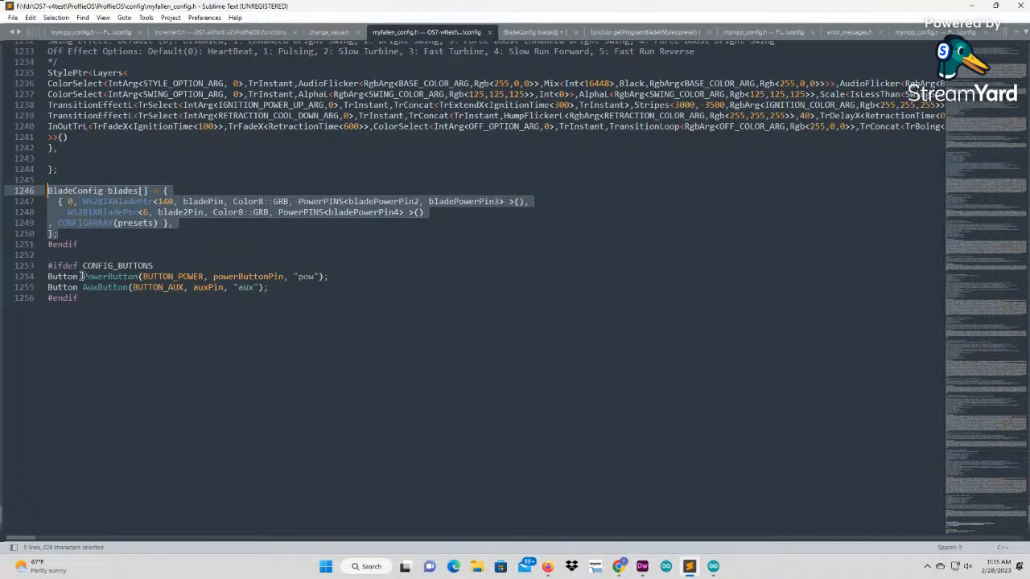
{"action": "left_click_drag", "start_coordinate": [137, 277], "coordinate": [82, 277]}
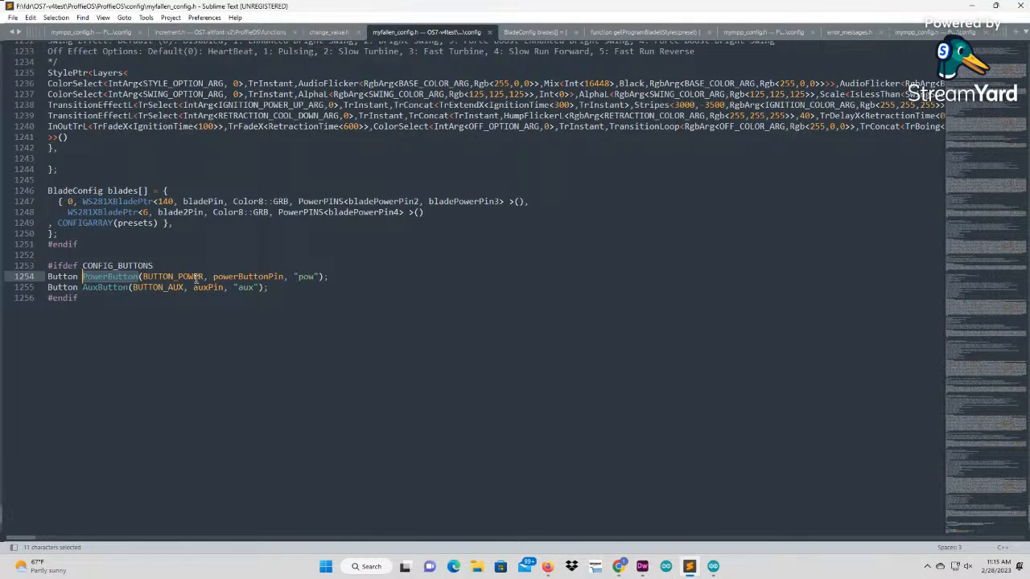
{"action": "left_click_drag", "start_coordinate": [284, 277], "coordinate": [213, 277]}
{"action": "left_click_drag", "start_coordinate": [127, 287], "coordinate": [82, 287]}
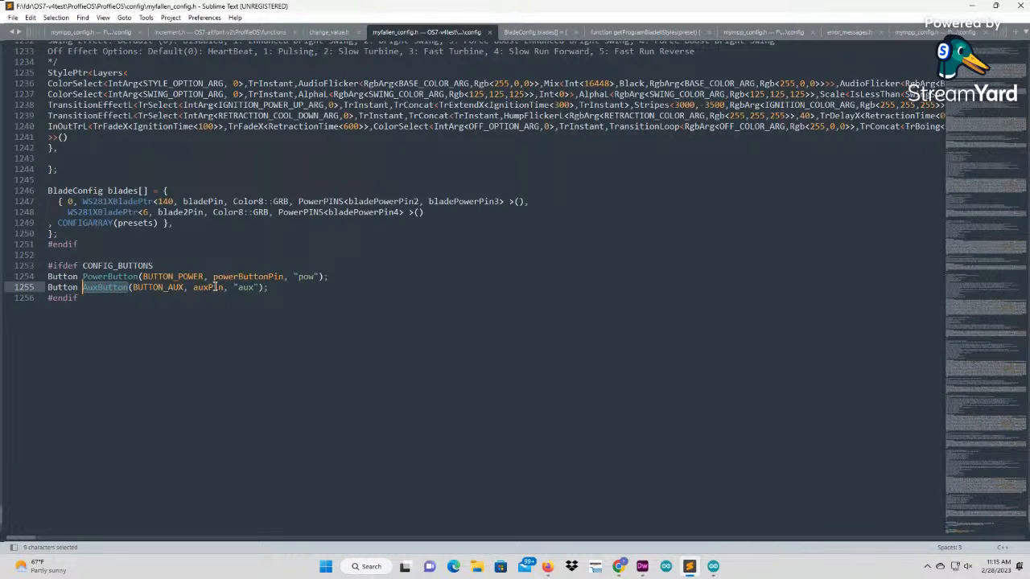
{"action": "left_click_drag", "start_coordinate": [224, 287], "coordinate": [192, 293]}
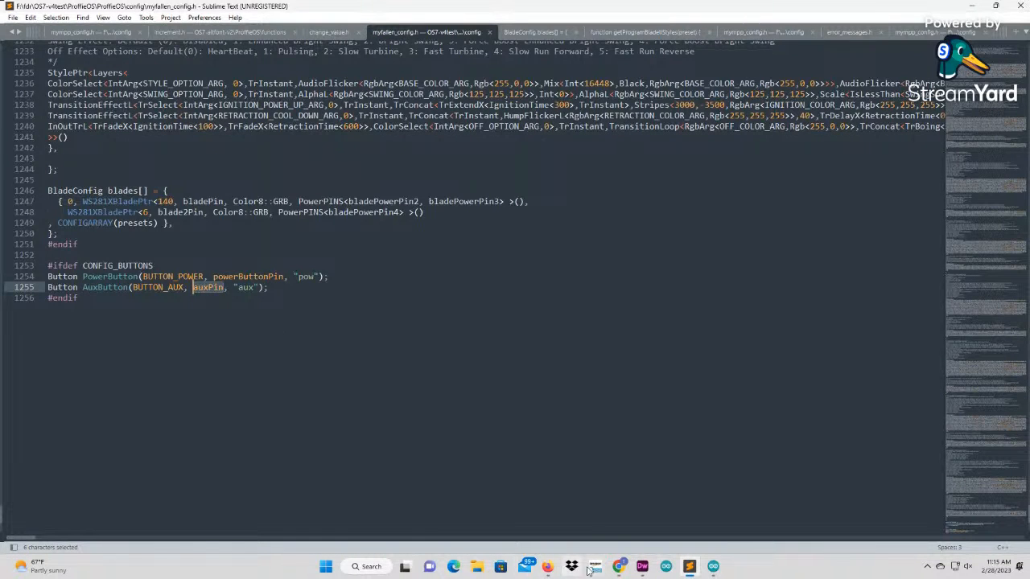
Return to the config helper in Chrome and choose auxPin for the AUX Button (Button 2).
{"action": "mouse_move", "coordinate": [620, 568]}
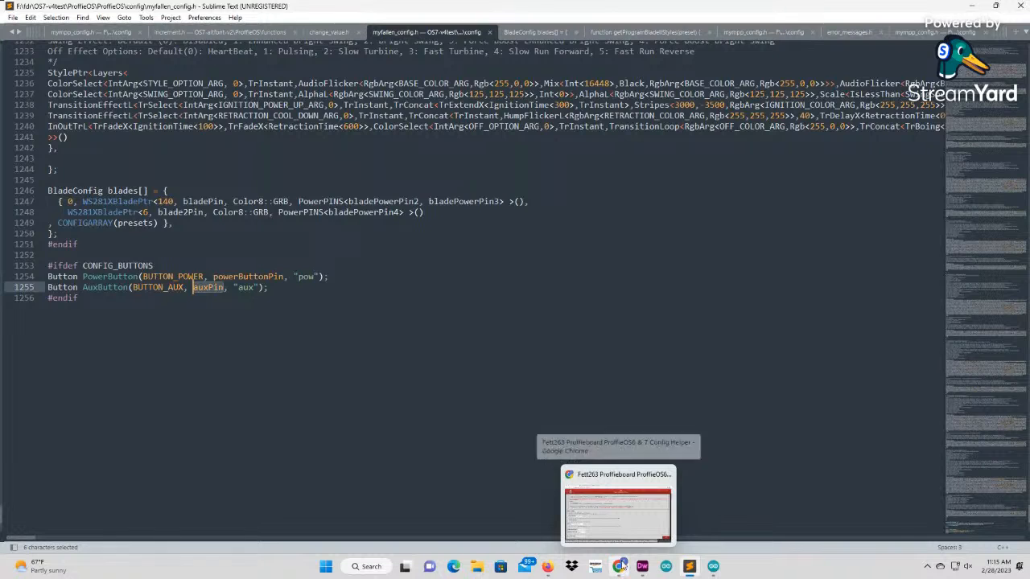
{"action": "left_click", "coordinate": [617, 515]}
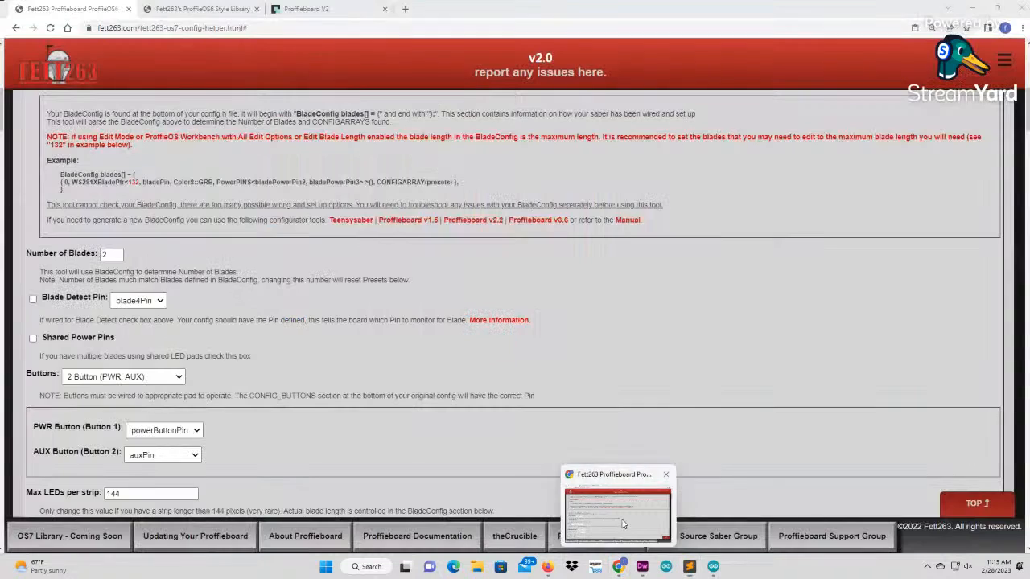
{"action": "left_click", "coordinate": [157, 455]}
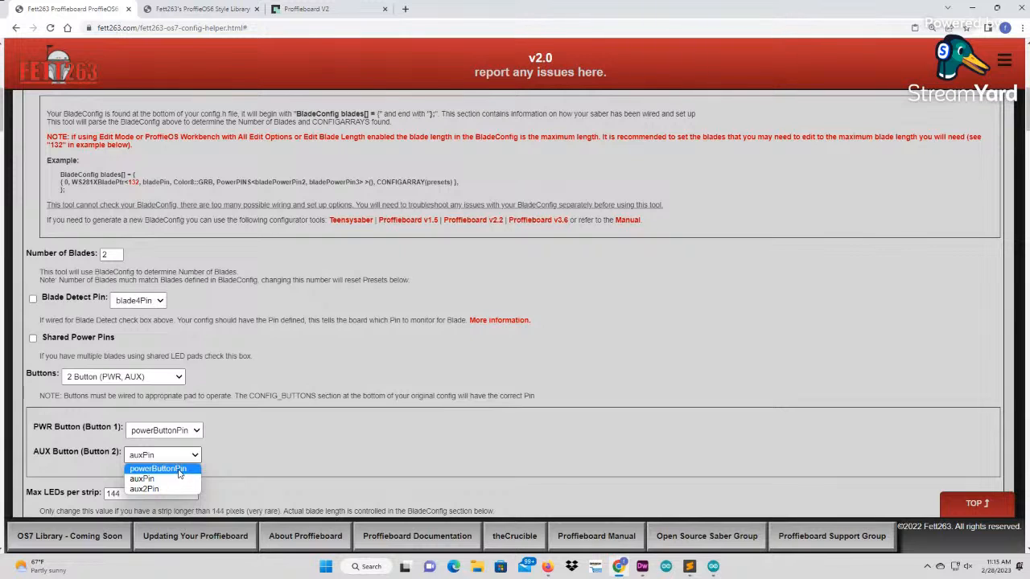
{"action": "left_click", "coordinate": [175, 479]}
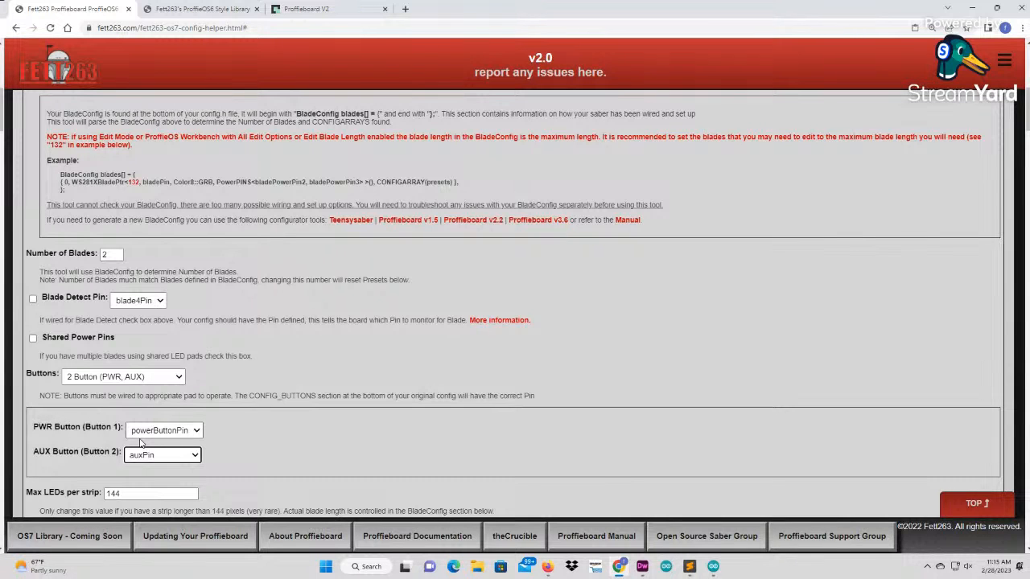
Review the remaining base settings, from LED count, volume and clash threshold through timeouts, Blade ID, board orientation and the memory-saving options.
{"action": "scroll", "coordinate": [241, 441], "scroll_direction": "down", "scroll_amount": 2}
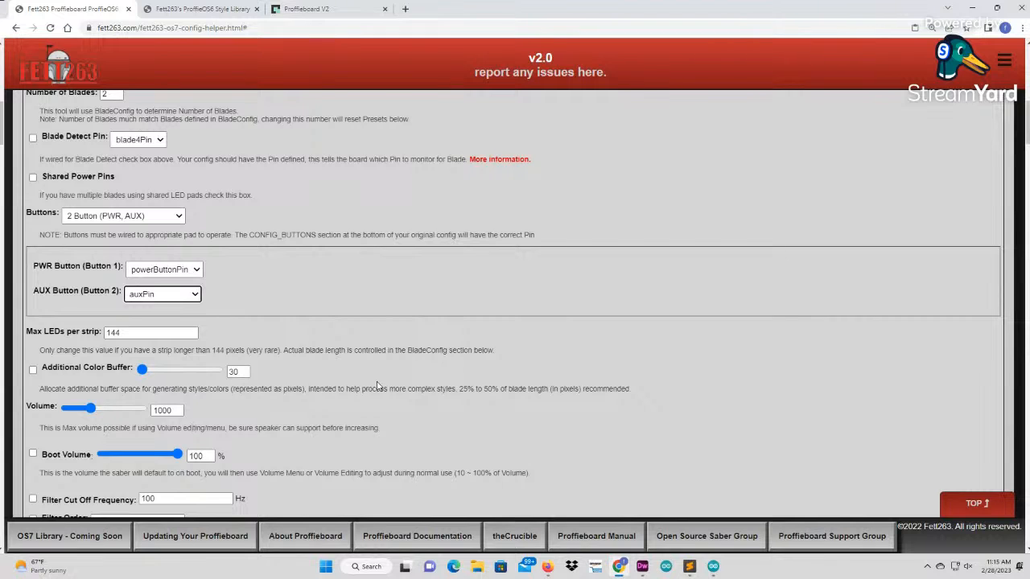
{"action": "scroll", "coordinate": [378, 387], "scroll_direction": "down", "scroll_amount": 1}
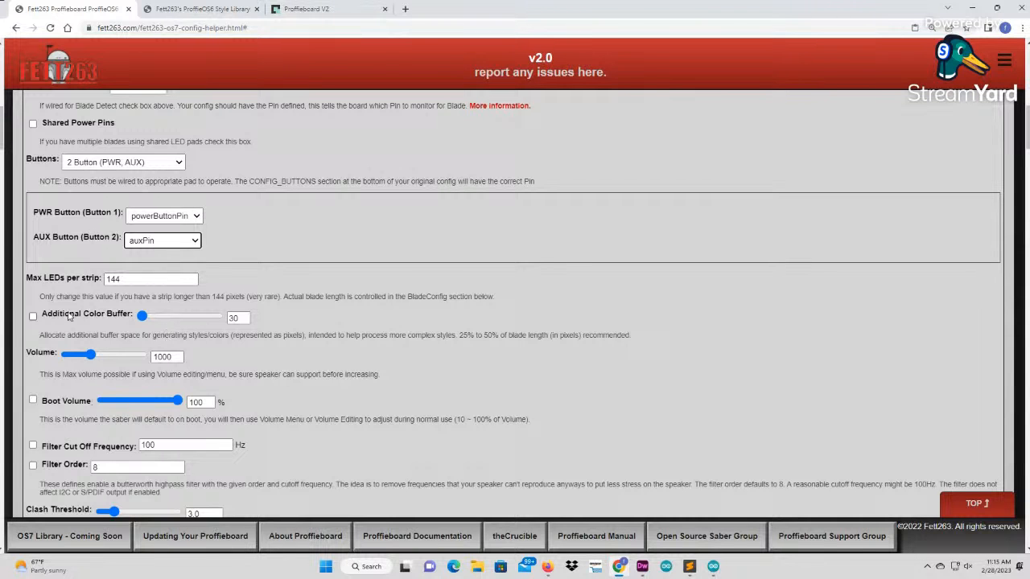
{"action": "scroll", "coordinate": [394, 376], "scroll_direction": "down", "scroll_amount": 2}
{"action": "scroll", "coordinate": [394, 377], "scroll_direction": "down", "scroll_amount": 2}
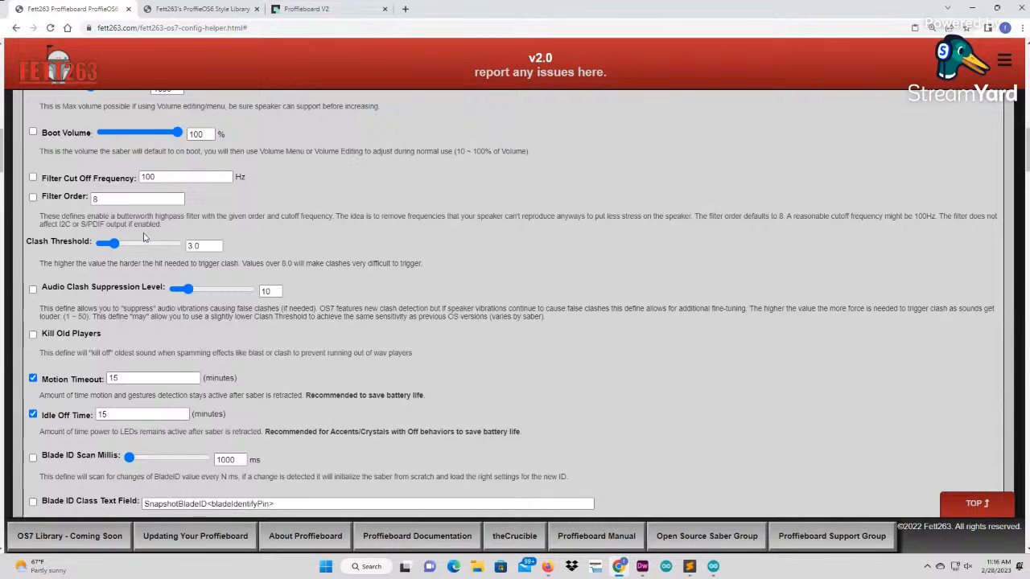
{"action": "scroll", "coordinate": [158, 251], "scroll_direction": "up", "scroll_amount": 3}
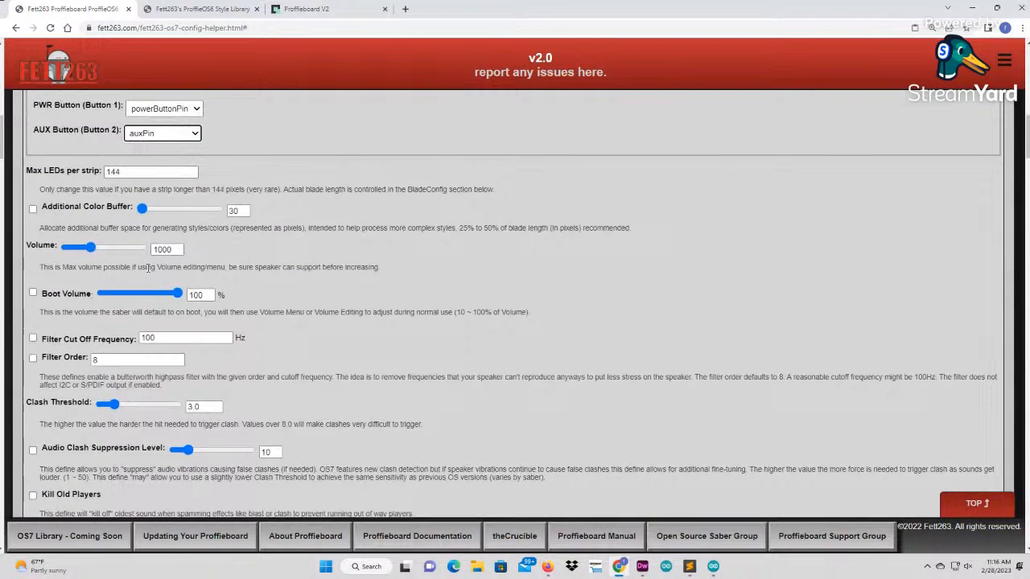
{"action": "scroll", "coordinate": [185, 403], "scroll_direction": "down", "scroll_amount": 2}
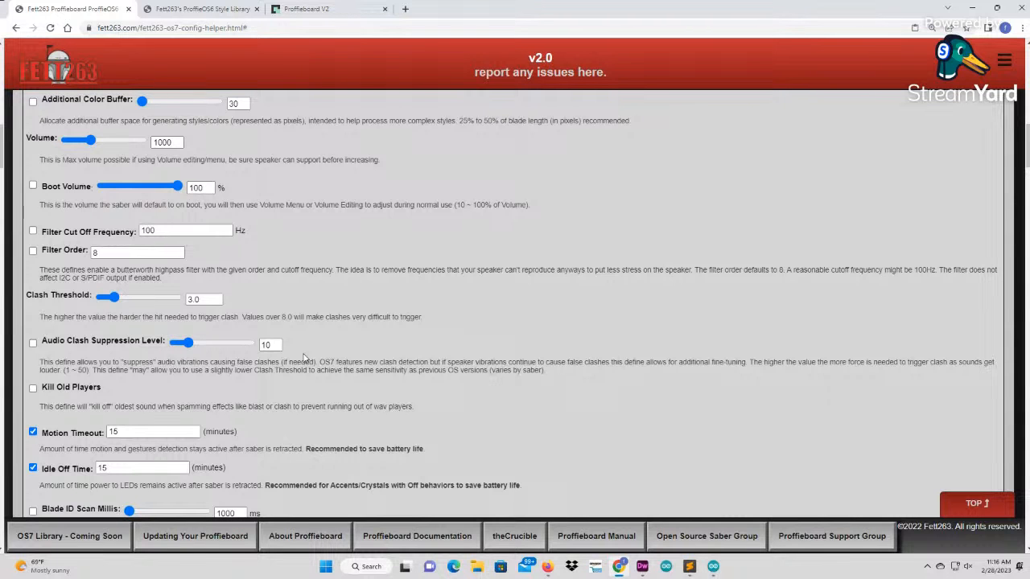
{"action": "scroll", "coordinate": [353, 334], "scroll_direction": "down", "scroll_amount": 2}
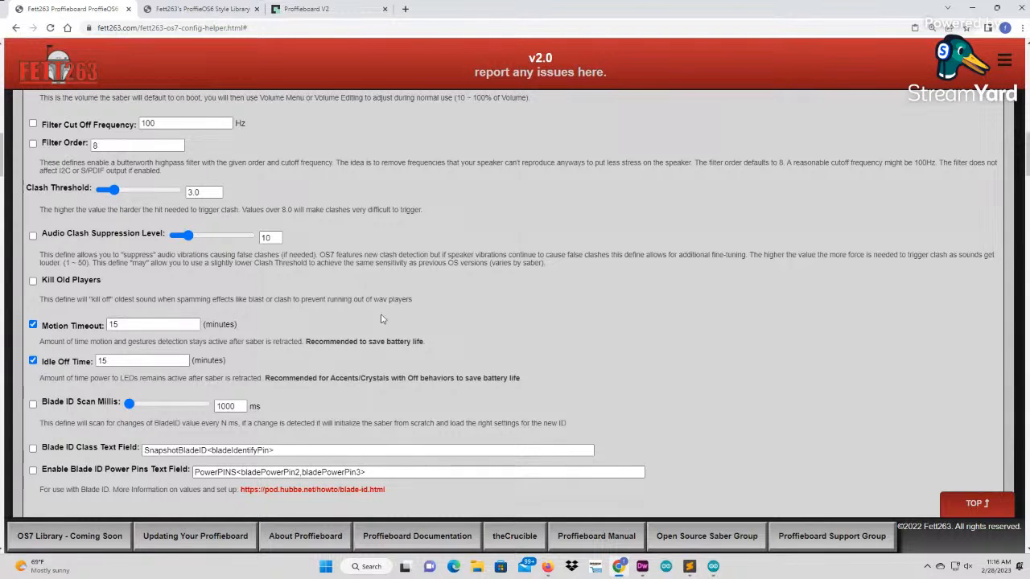
{"action": "scroll", "coordinate": [583, 300], "scroll_direction": "down", "scroll_amount": 2}
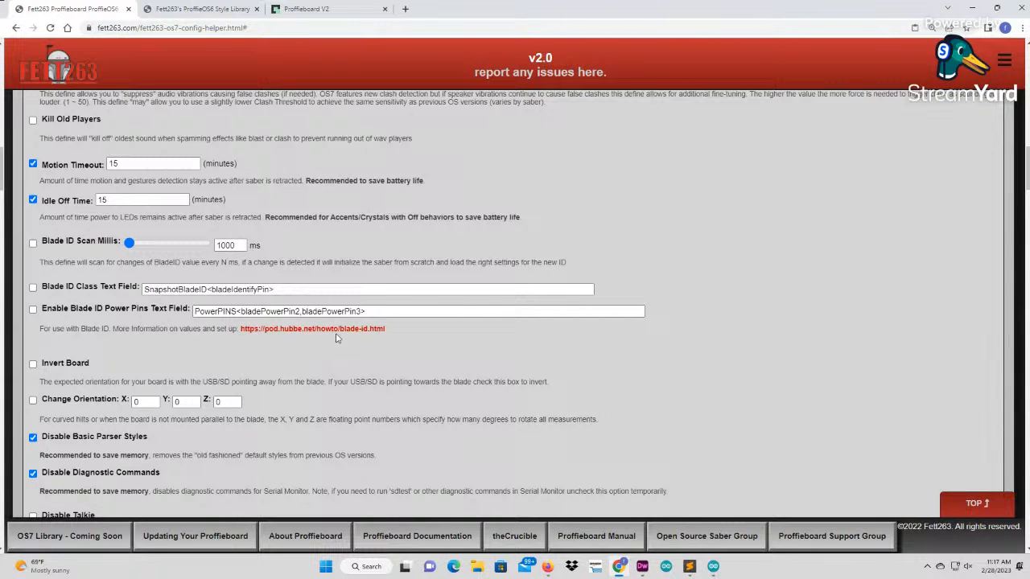
{"action": "scroll", "coordinate": [410, 363], "scroll_direction": "down", "scroll_amount": 1}
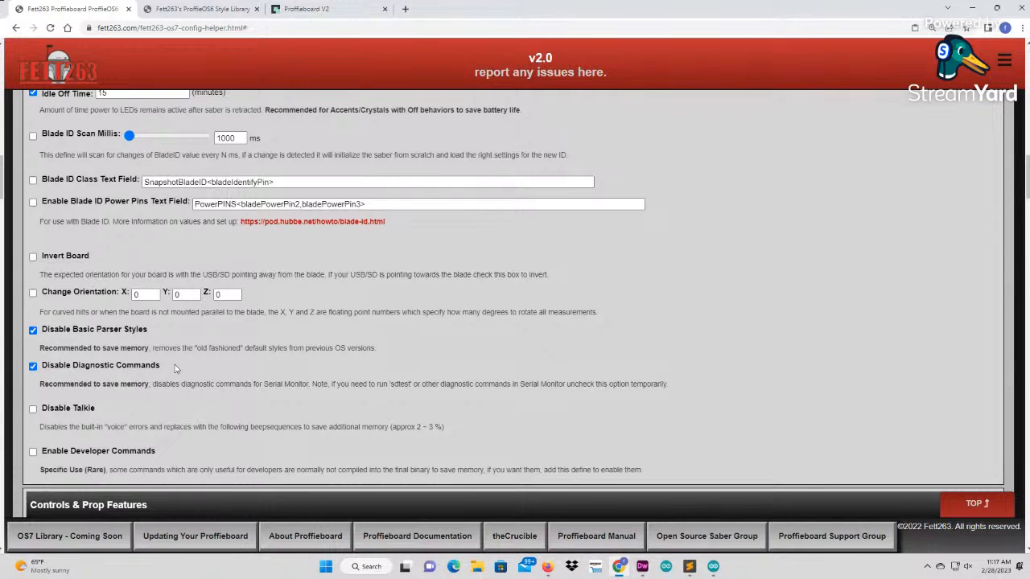
{"action": "scroll", "coordinate": [205, 402], "scroll_direction": "down", "scroll_amount": 1}
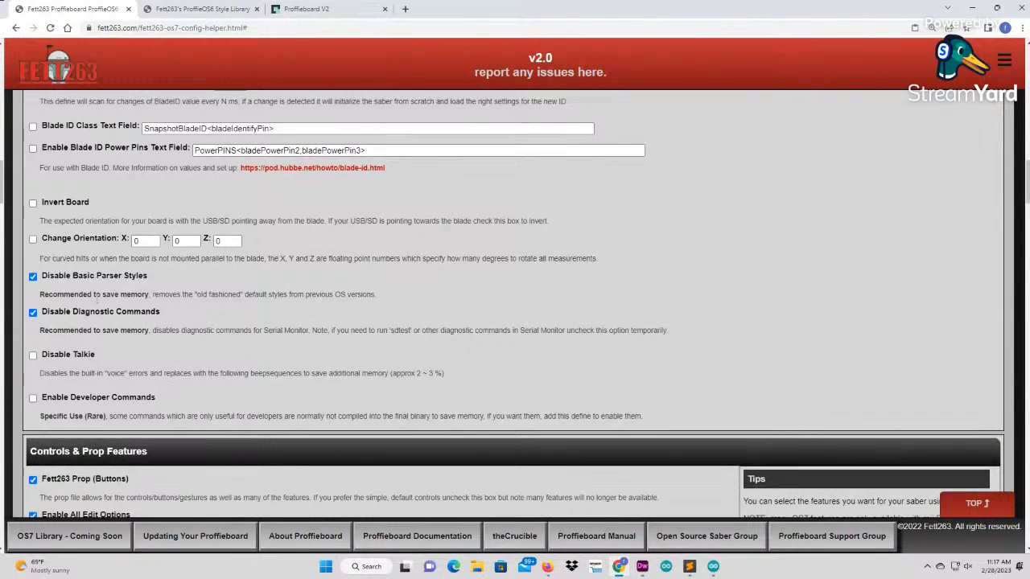
Look through the Controls & Prop Features section, covering the Features, Disable Features and Sound options.
{"action": "scroll", "coordinate": [248, 338], "scroll_direction": "down", "scroll_amount": 2}
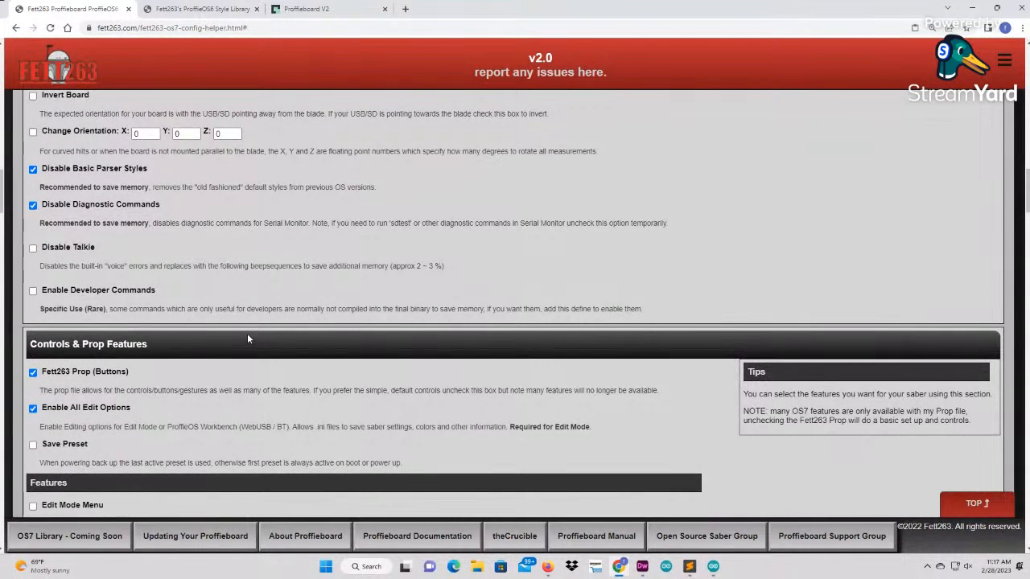
{"action": "scroll", "coordinate": [272, 337], "scroll_direction": "down", "scroll_amount": 1}
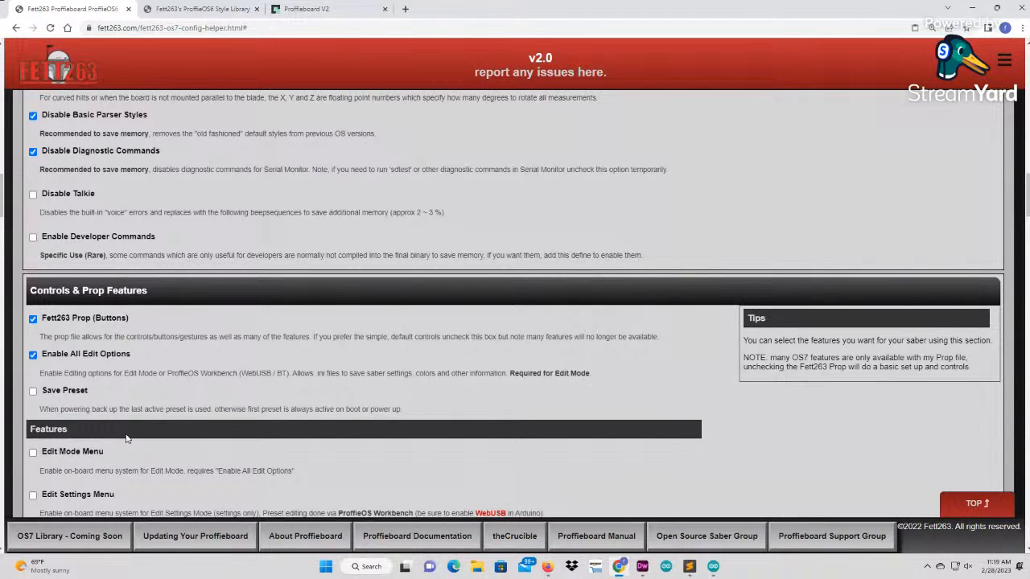
{"action": "scroll", "coordinate": [126, 438], "scroll_direction": "down", "scroll_amount": 1}
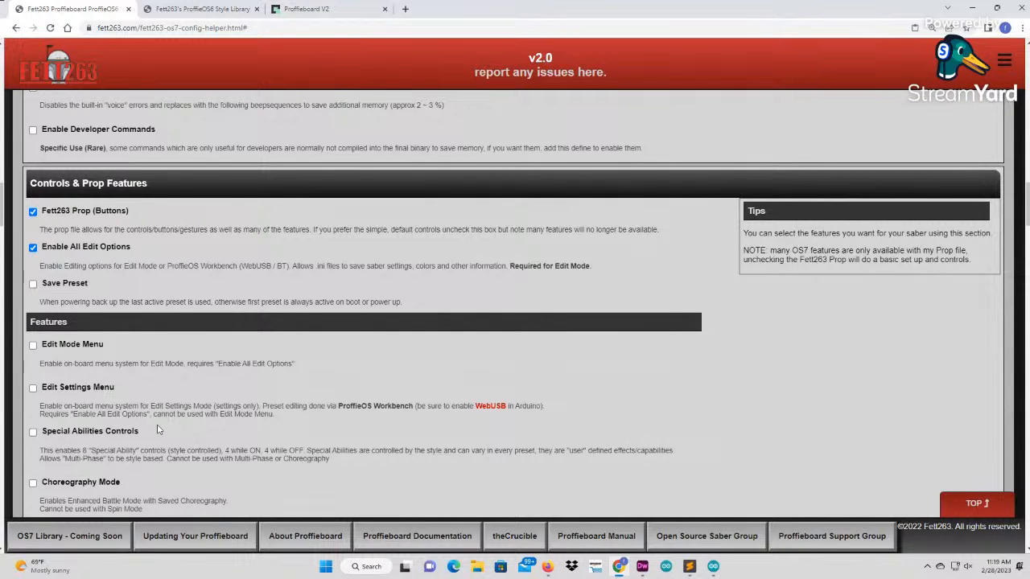
{"action": "scroll", "coordinate": [158, 430], "scroll_direction": "down", "scroll_amount": 1}
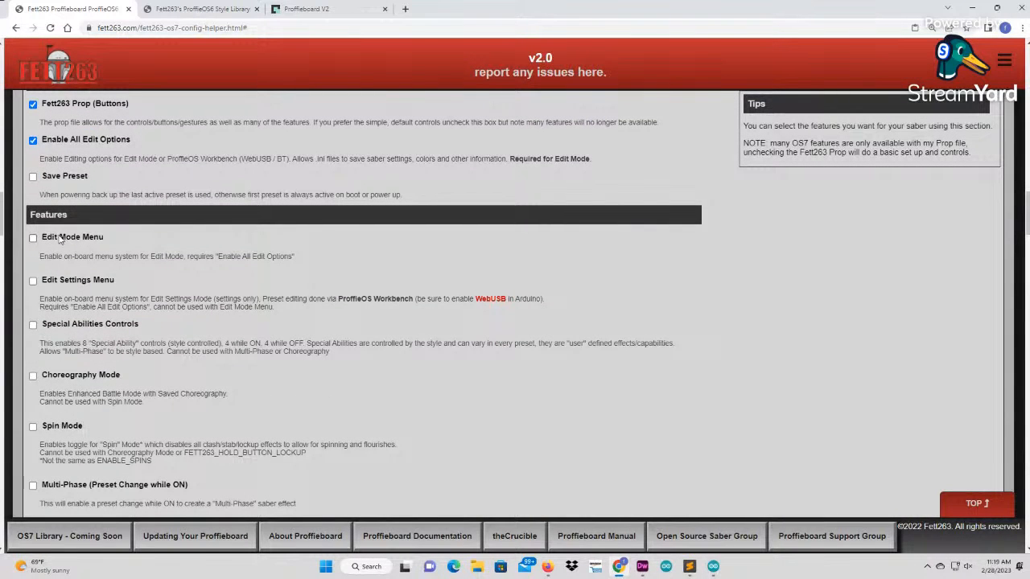
{"action": "scroll", "coordinate": [161, 274], "scroll_direction": "down", "scroll_amount": 3}
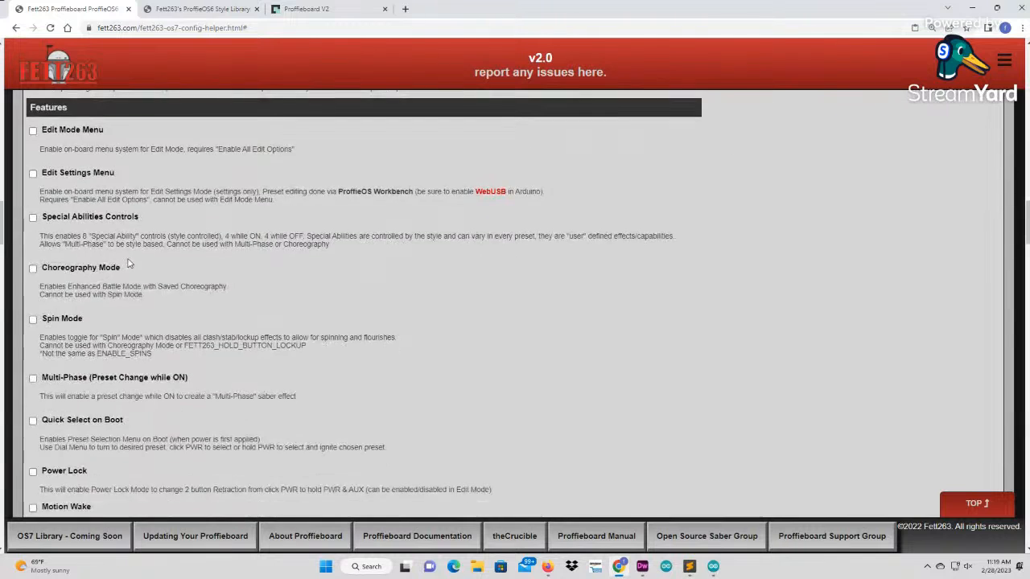
{"action": "scroll", "coordinate": [161, 274], "scroll_direction": "down", "scroll_amount": 2}
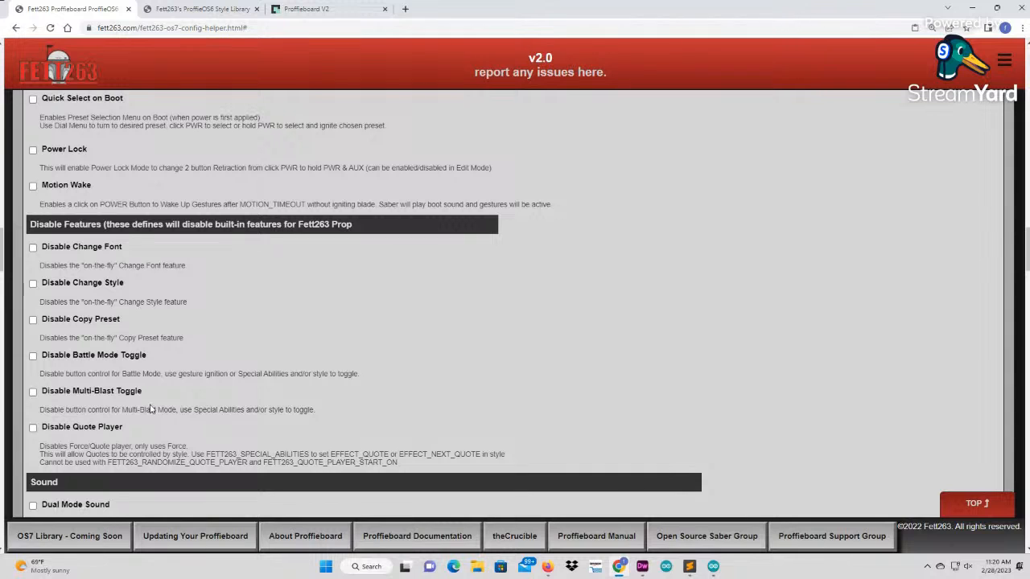
{"action": "scroll", "coordinate": [308, 375], "scroll_direction": "down", "scroll_amount": 2}
{"action": "scroll", "coordinate": [326, 371], "scroll_direction": "down", "scroll_amount": 1}
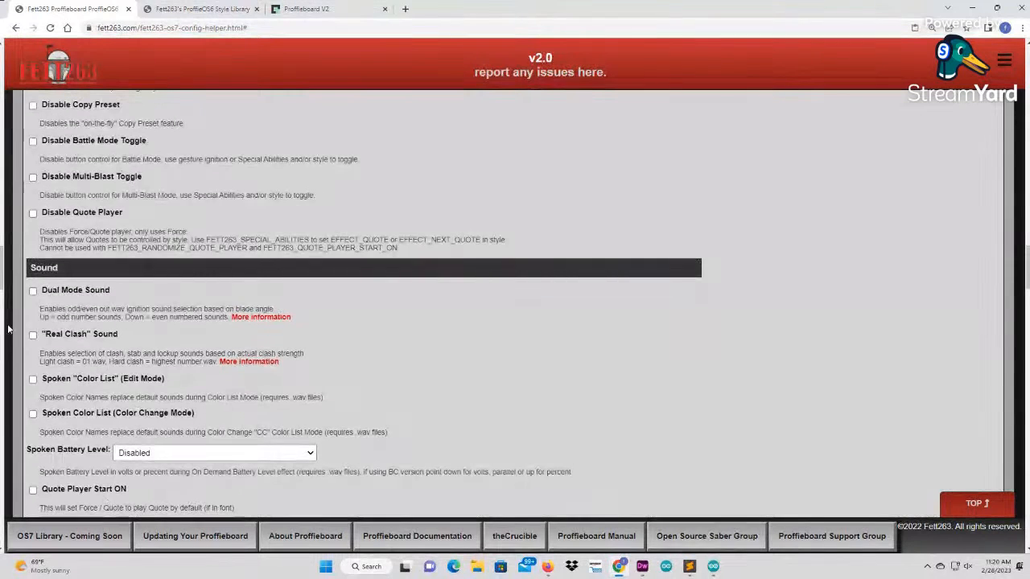
Look through the remaining Sound options, Control Modifications, Battle Mode / Gesture Options and Add Ons of the config helper.
{"action": "scroll", "coordinate": [198, 340], "scroll_direction": "down", "scroll_amount": 2}
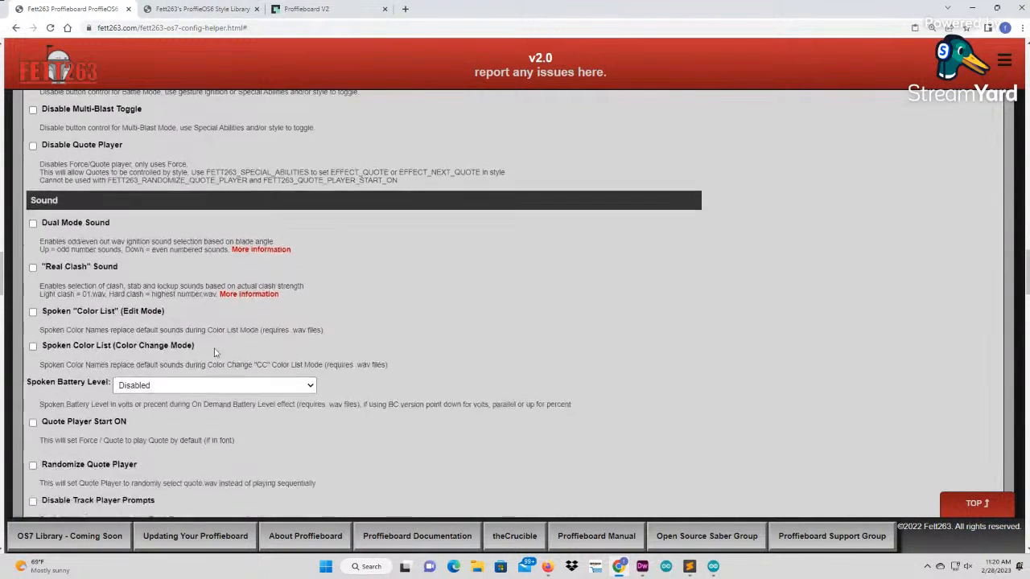
{"action": "scroll", "coordinate": [354, 298], "scroll_direction": "down", "scroll_amount": 3}
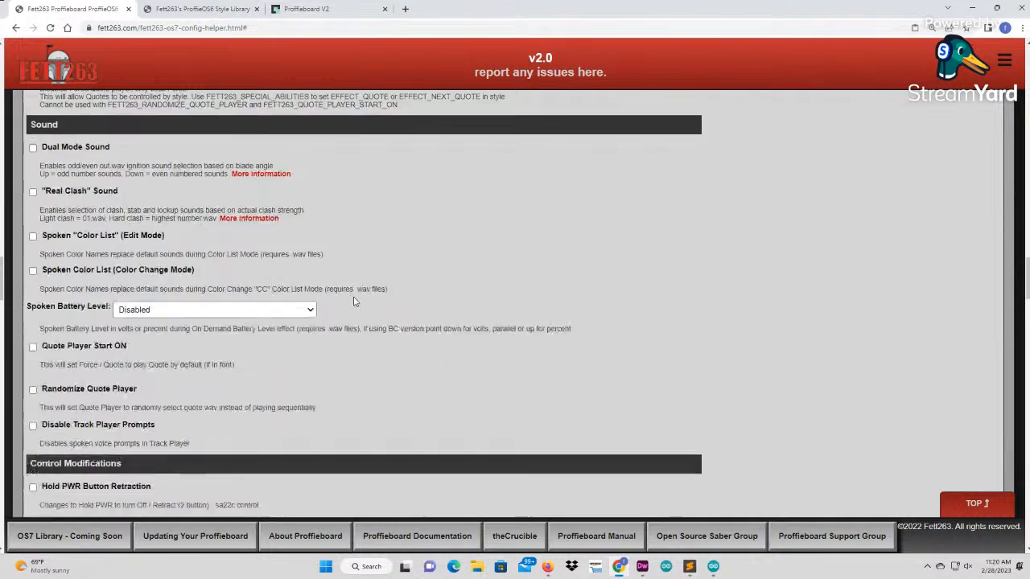
{"action": "scroll", "coordinate": [376, 305], "scroll_direction": "down", "scroll_amount": 3}
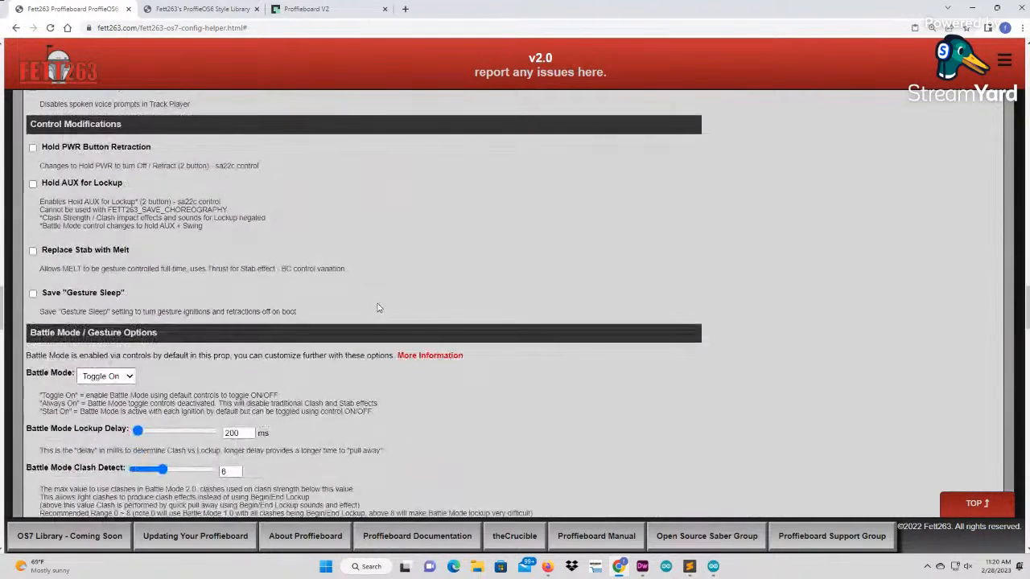
{"action": "scroll", "coordinate": [375, 322], "scroll_direction": "up", "scroll_amount": 2}
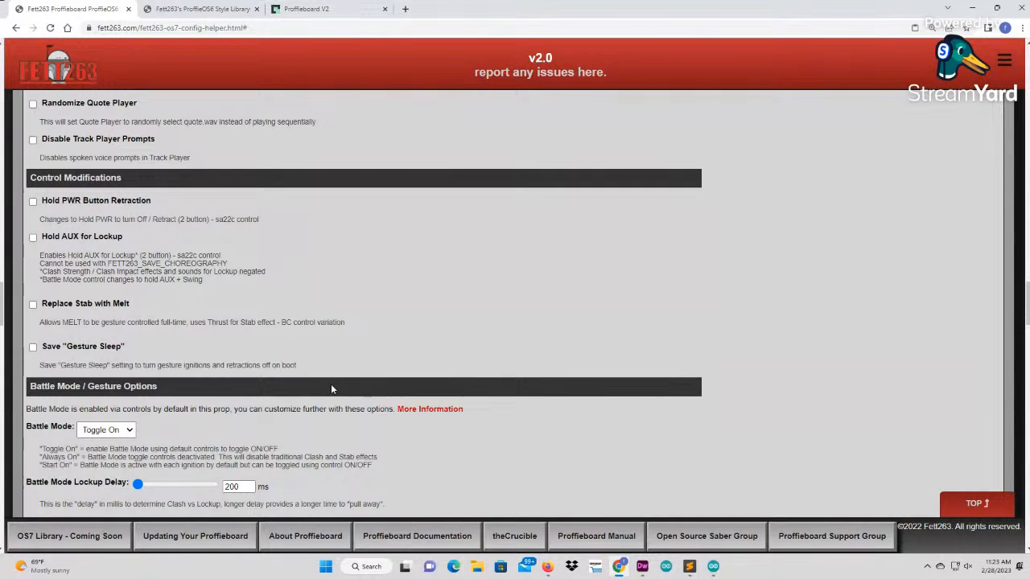
{"action": "scroll", "coordinate": [547, 345], "scroll_direction": "down", "scroll_amount": 1}
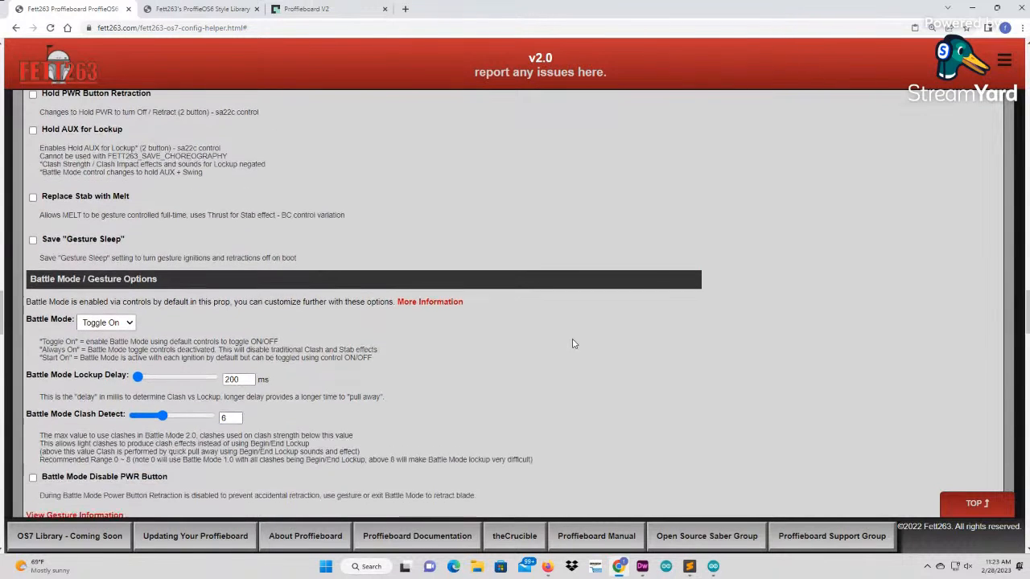
{"action": "scroll", "coordinate": [246, 232], "scroll_direction": "down", "scroll_amount": 4}
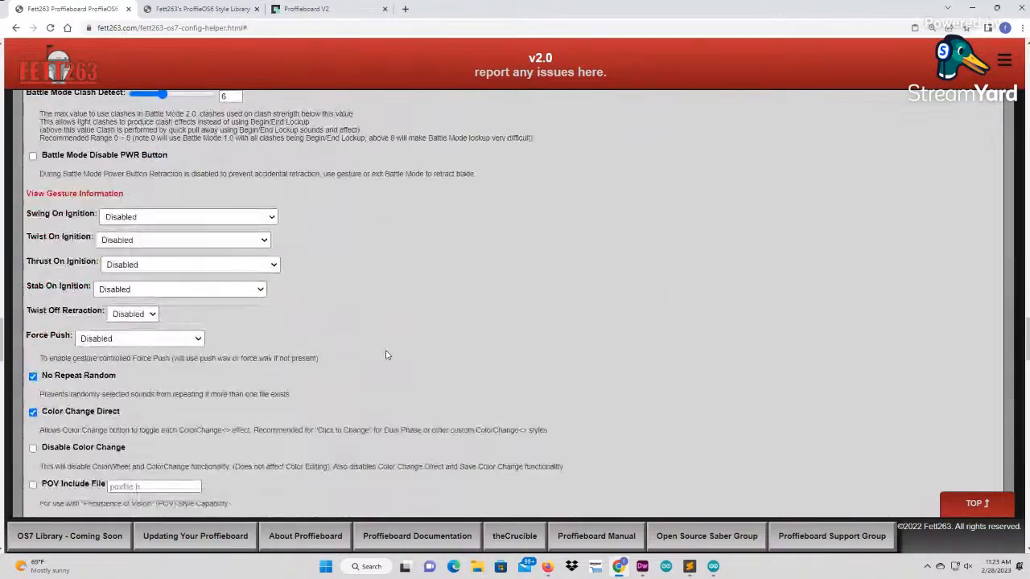
{"action": "scroll", "coordinate": [382, 354], "scroll_direction": "down", "scroll_amount": 4}
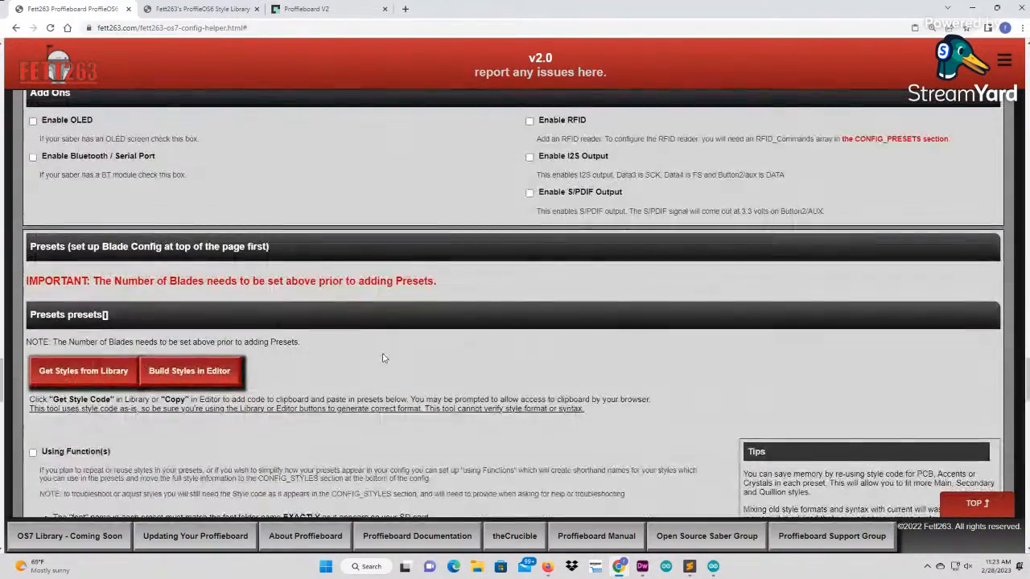
Add a first preset to the presets[] list in the Presets section.
{"action": "scroll", "coordinate": [386, 354], "scroll_direction": "down", "scroll_amount": 1}
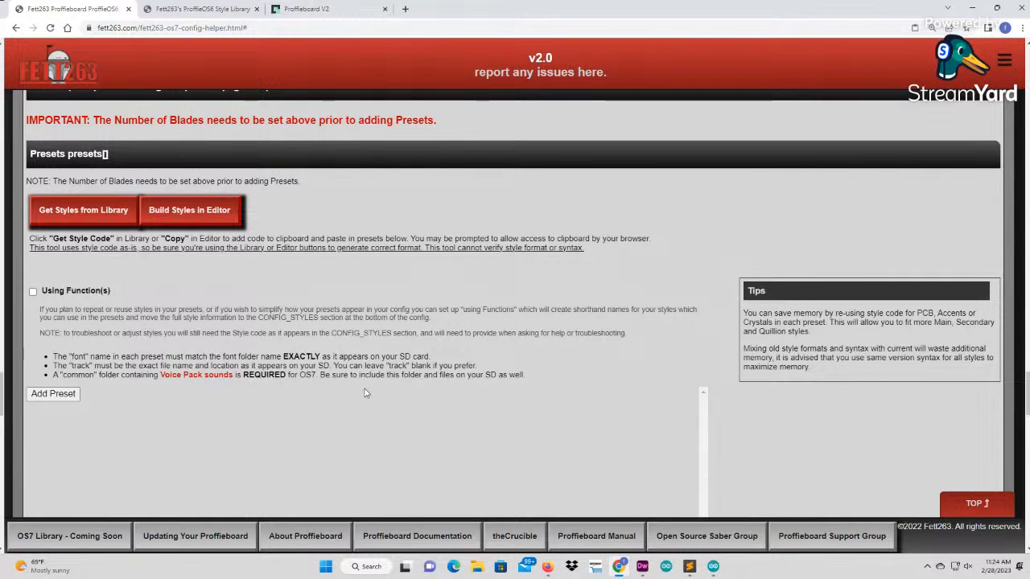
{"action": "scroll", "coordinate": [250, 405], "scroll_direction": "down", "scroll_amount": 2}
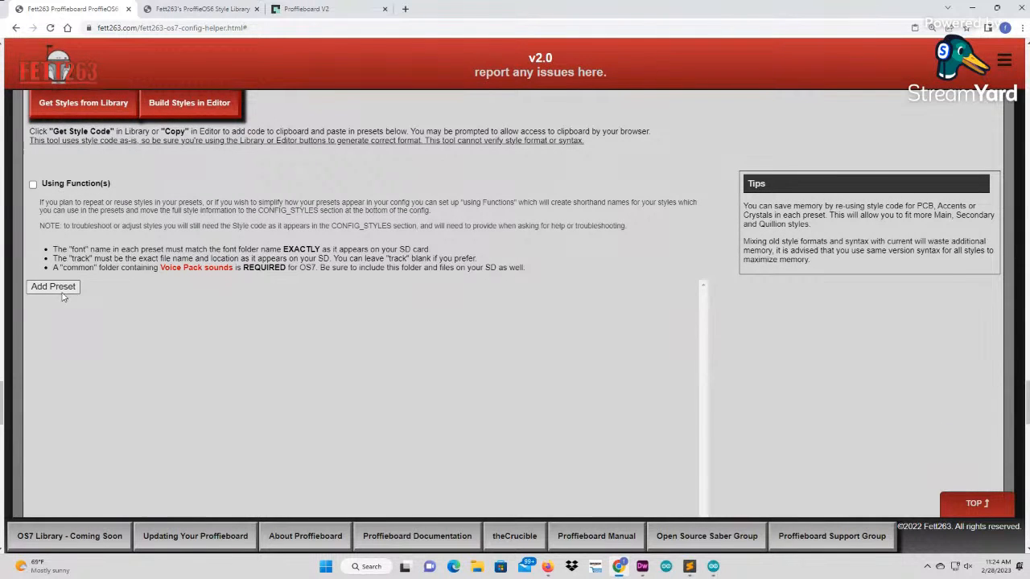
{"action": "scroll", "coordinate": [495, 336], "scroll_direction": "down", "scroll_amount": 1}
{"action": "scroll", "coordinate": [495, 335], "scroll_direction": "down", "scroll_amount": 2}
{"action": "scroll", "coordinate": [485, 333], "scroll_direction": "up", "scroll_amount": 3}
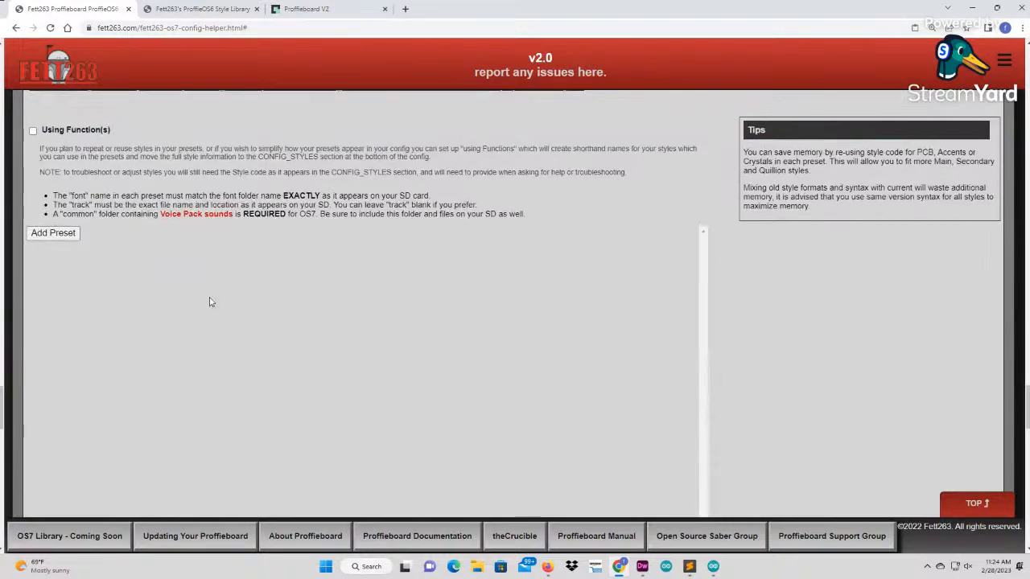
{"action": "scroll", "coordinate": [350, 327], "scroll_direction": "up", "scroll_amount": 3}
{"action": "scroll", "coordinate": [350, 327], "scroll_direction": "down", "scroll_amount": 2}
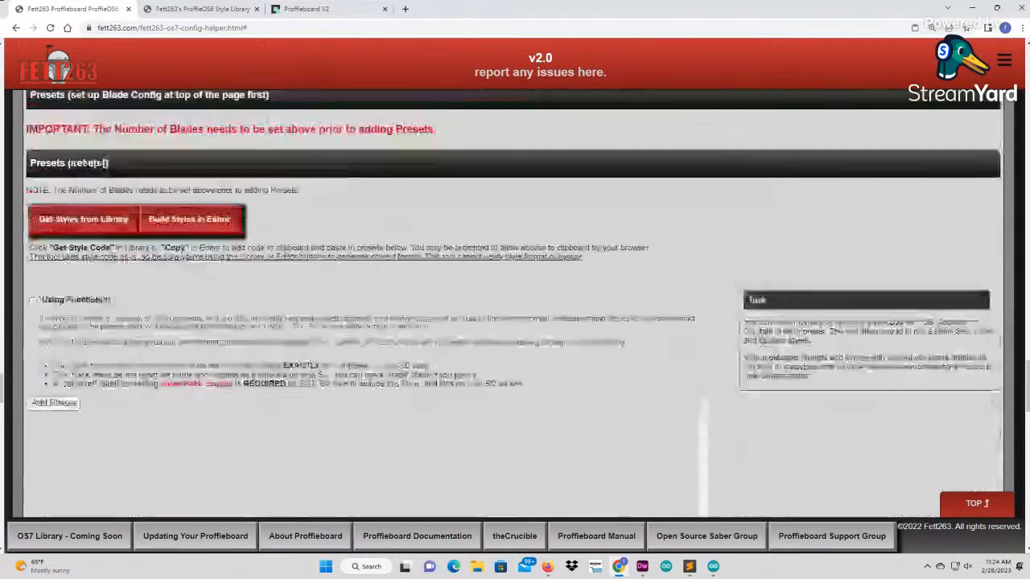
{"action": "left_click", "coordinate": [48, 394]}
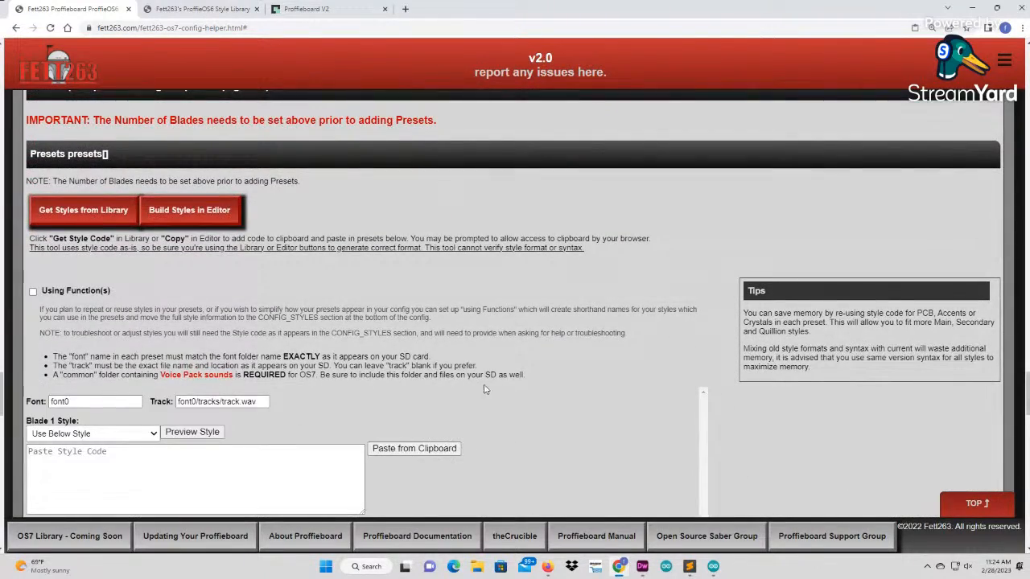
Reload the config helper page and restore an empty first preset with its Blade 1 and Blade 2 style fields.
{"action": "scroll", "coordinate": [497, 401], "scroll_direction": "down", "scroll_amount": 1}
{"action": "scroll", "coordinate": [497, 402], "scroll_direction": "down", "scroll_amount": 1}
{"action": "left_click", "coordinate": [263, 347]}
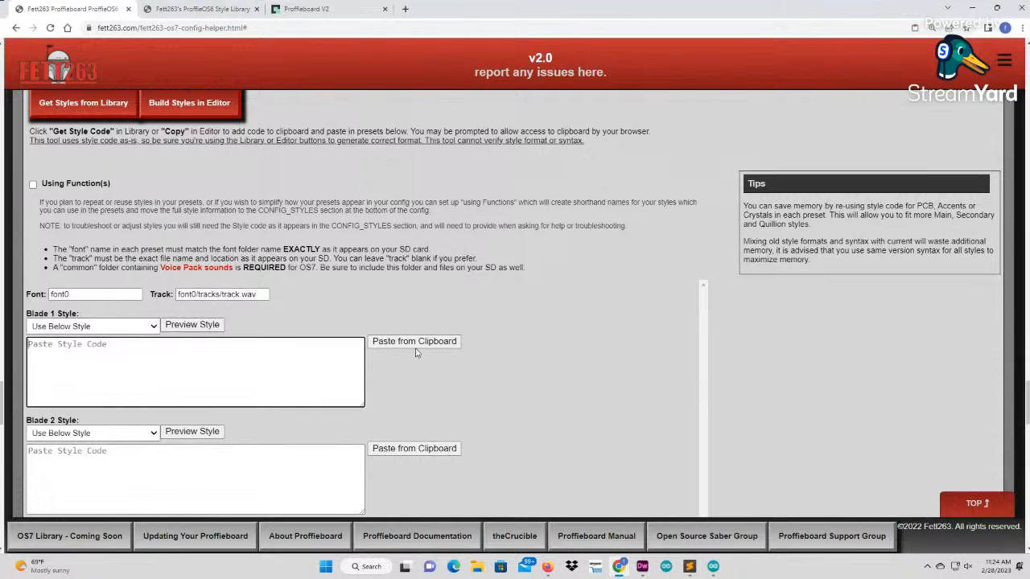
{"action": "left_click", "coordinate": [50, 28]}
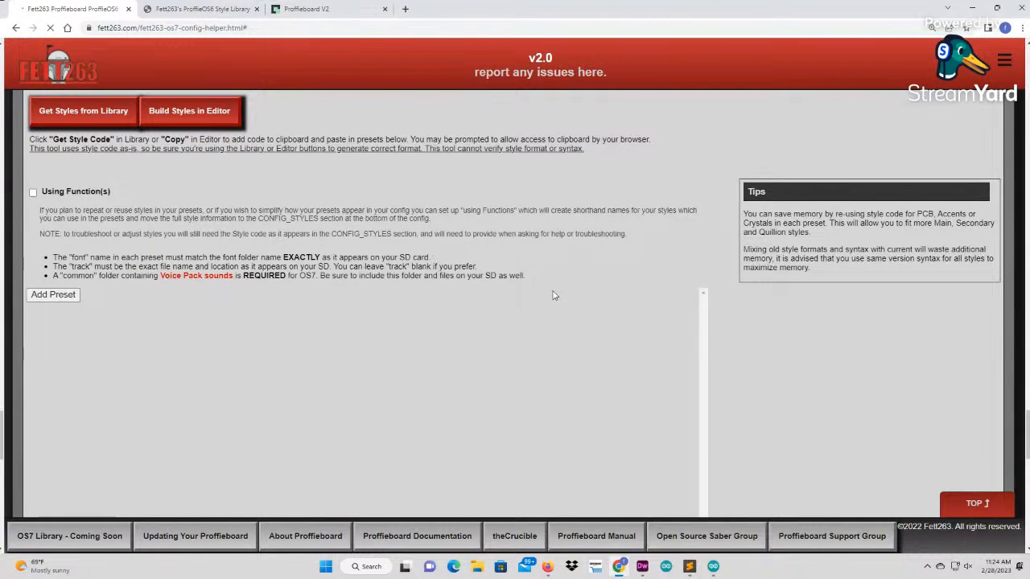
{"action": "scroll", "coordinate": [567, 283], "scroll_direction": "down", "scroll_amount": 7}
{"action": "scroll", "coordinate": [568, 284], "scroll_direction": "up", "scroll_amount": 7}
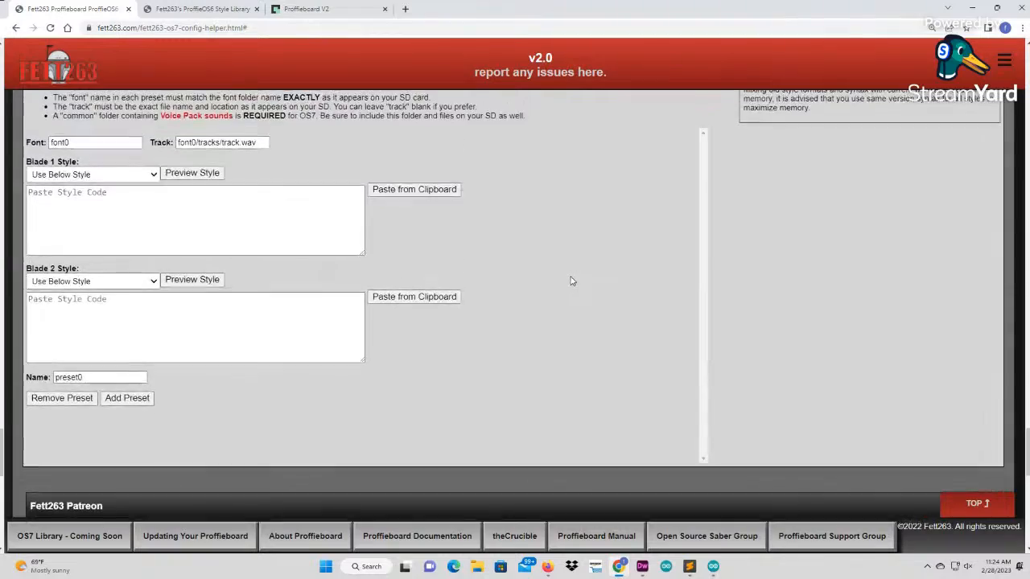
{"action": "scroll", "coordinate": [568, 274], "scroll_direction": "up", "scroll_amount": 3}
{"action": "scroll", "coordinate": [571, 274], "scroll_direction": "down", "scroll_amount": 4}
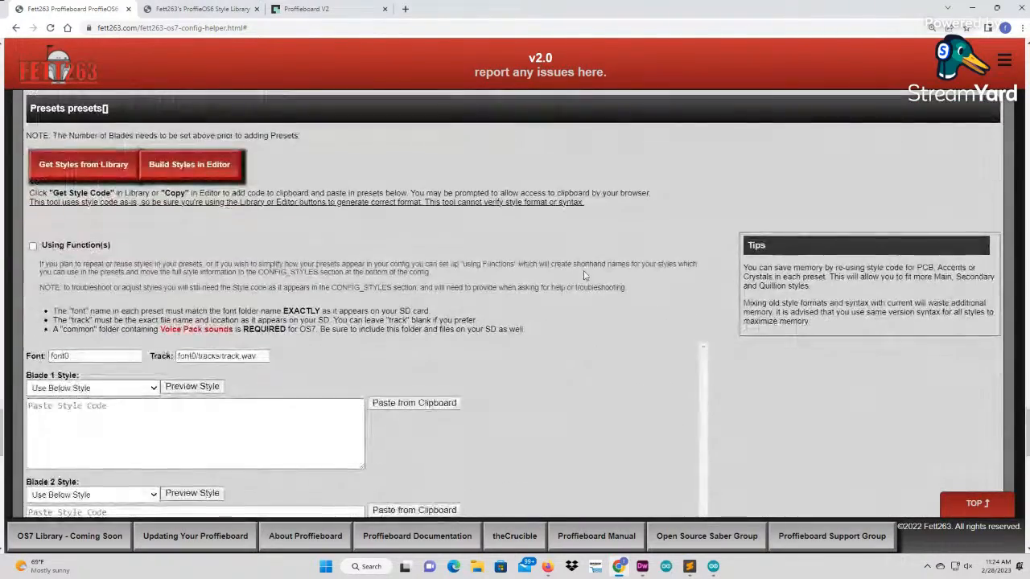
{"action": "scroll", "coordinate": [605, 303], "scroll_direction": "up", "scroll_amount": 2}
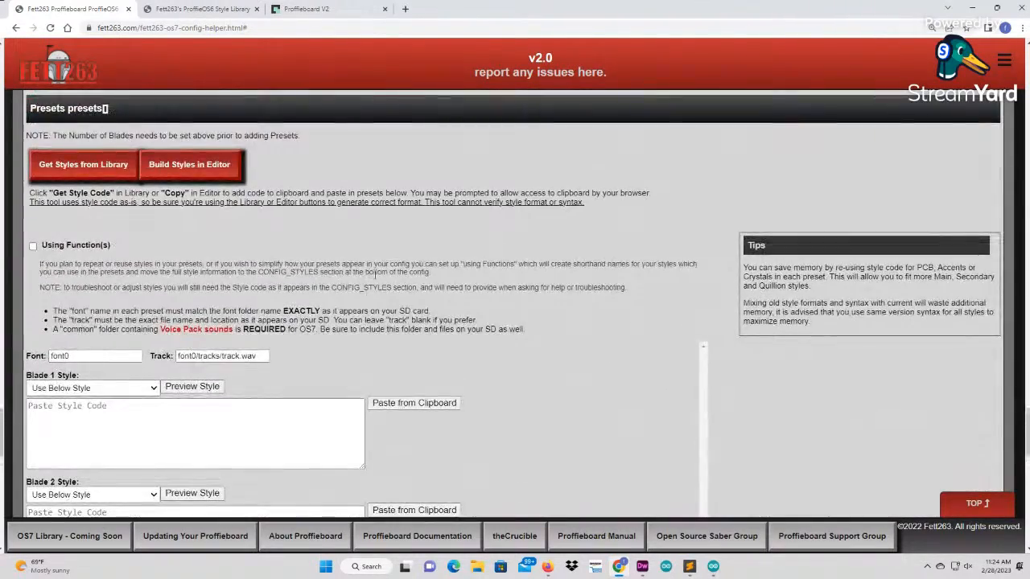
Set the first preset's font to Cal and clear its track path.
{"action": "scroll", "coordinate": [378, 366], "scroll_direction": "down", "scroll_amount": 1}
{"action": "scroll", "coordinate": [523, 363], "scroll_direction": "down", "scroll_amount": 1}
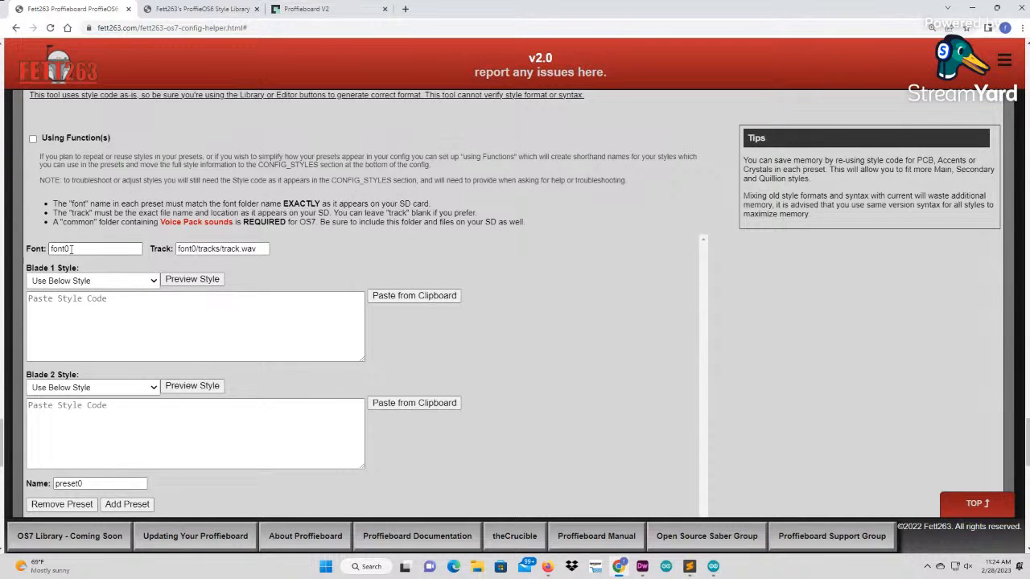
{"action": "left_click_drag", "start_coordinate": [79, 246], "coordinate": [42, 251]}
{"action": "type", "text": "Cal"}
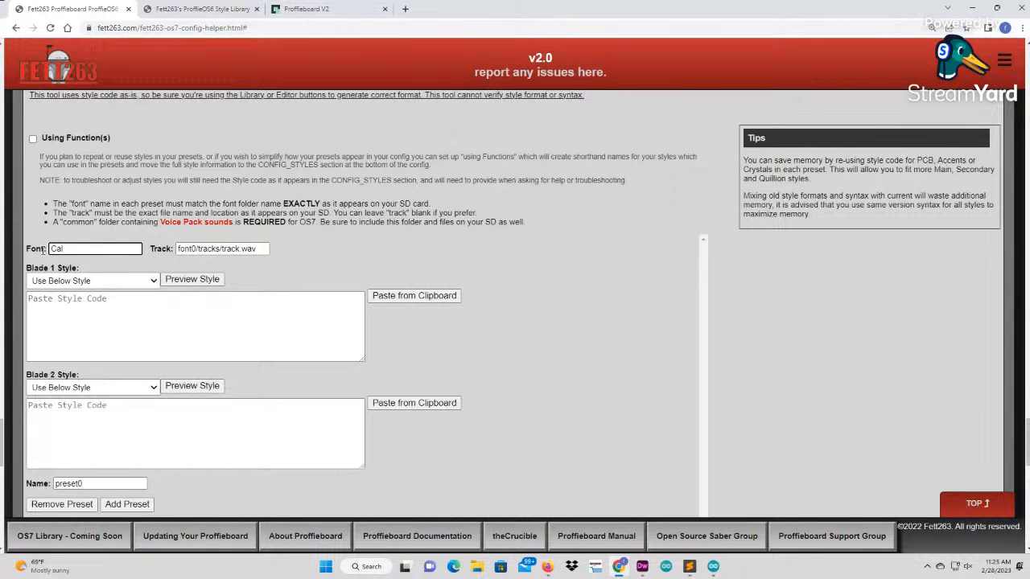
{"action": "left_click", "coordinate": [253, 266]}
{"action": "left_click", "coordinate": [197, 251]}
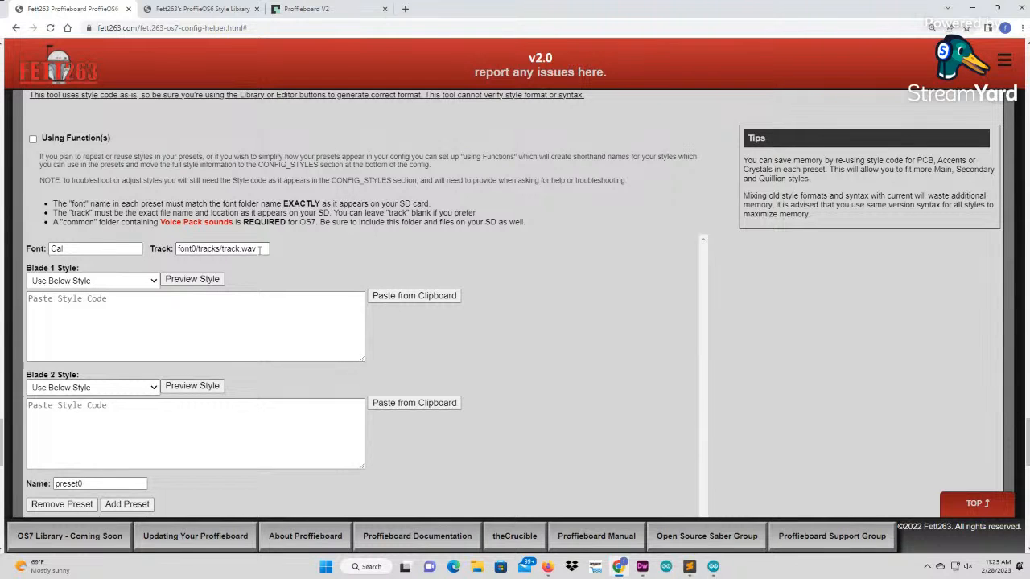
{"action": "left_click_drag", "start_coordinate": [259, 250], "coordinate": [176, 249]}
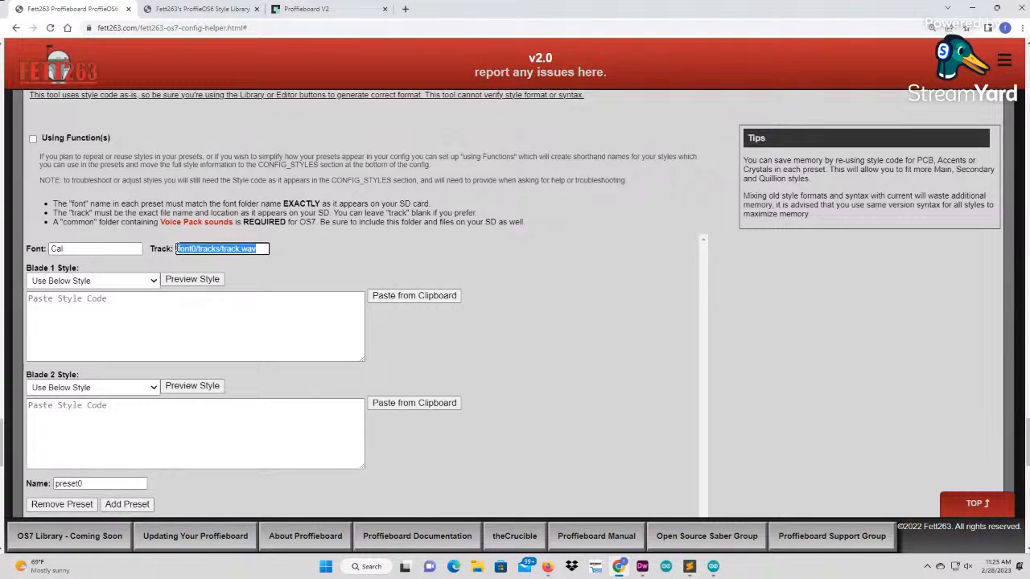
{"action": "key", "text": "BackSpace"}
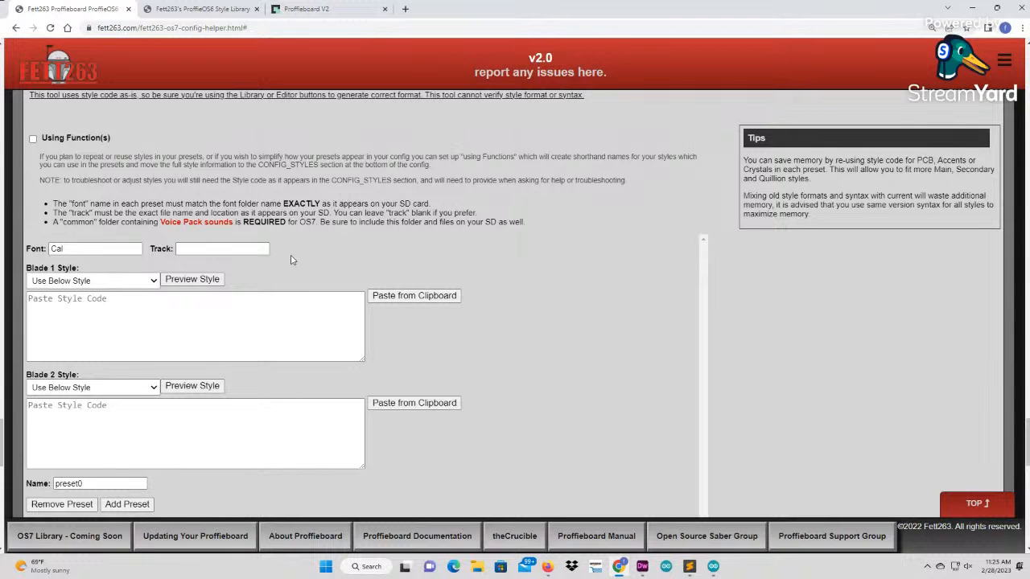
In the ProffieOS6 Style Library, copy the main blade style code for red Hyper Responsive Rotoscope (Original Trilogy), accepting the license terms.
{"action": "scroll", "coordinate": [340, 324], "scroll_direction": "up", "scroll_amount": 1}
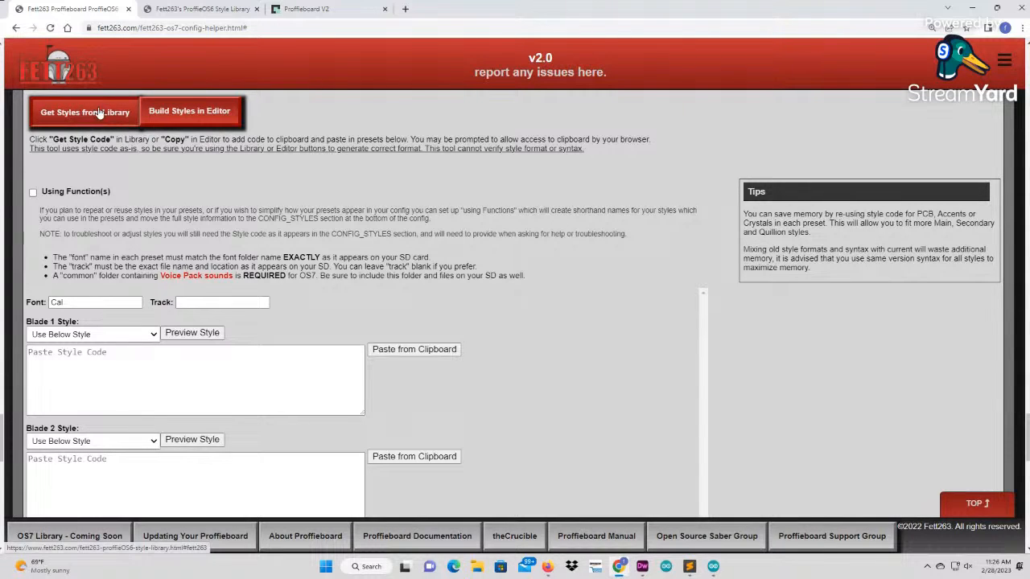
{"action": "left_click", "coordinate": [201, 9]}
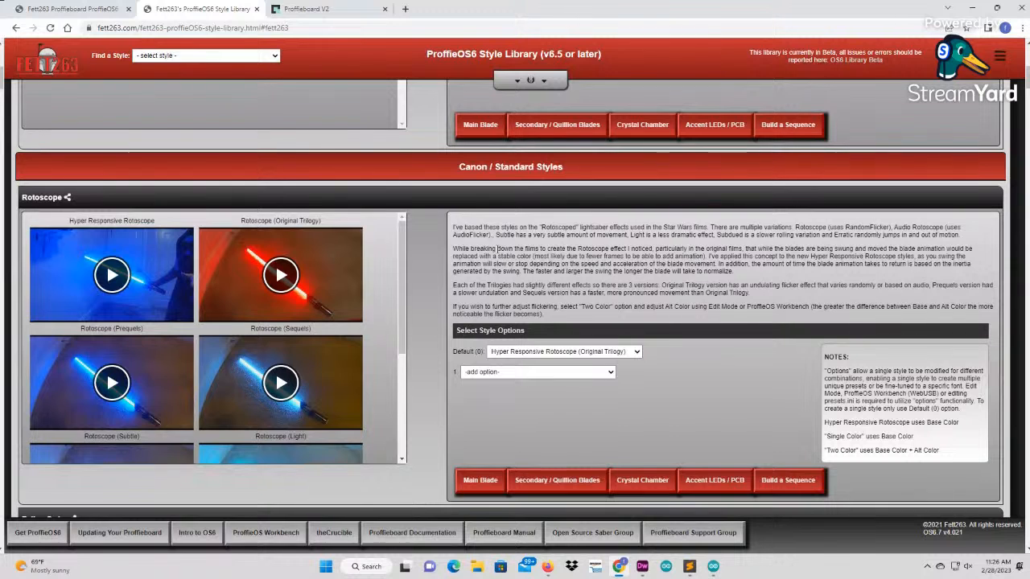
{"action": "left_click", "coordinate": [489, 464]}
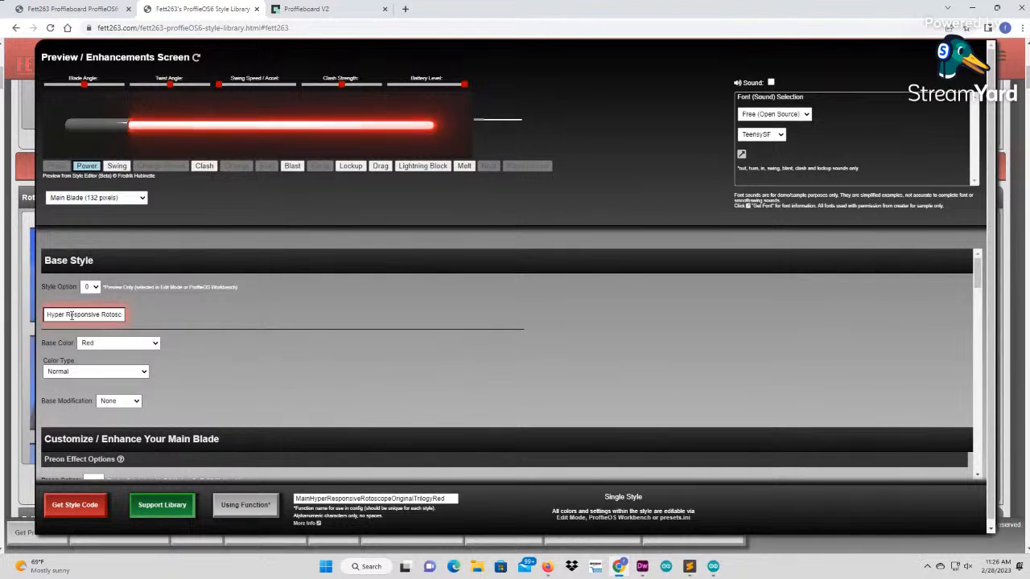
{"action": "left_click", "coordinate": [76, 507]}
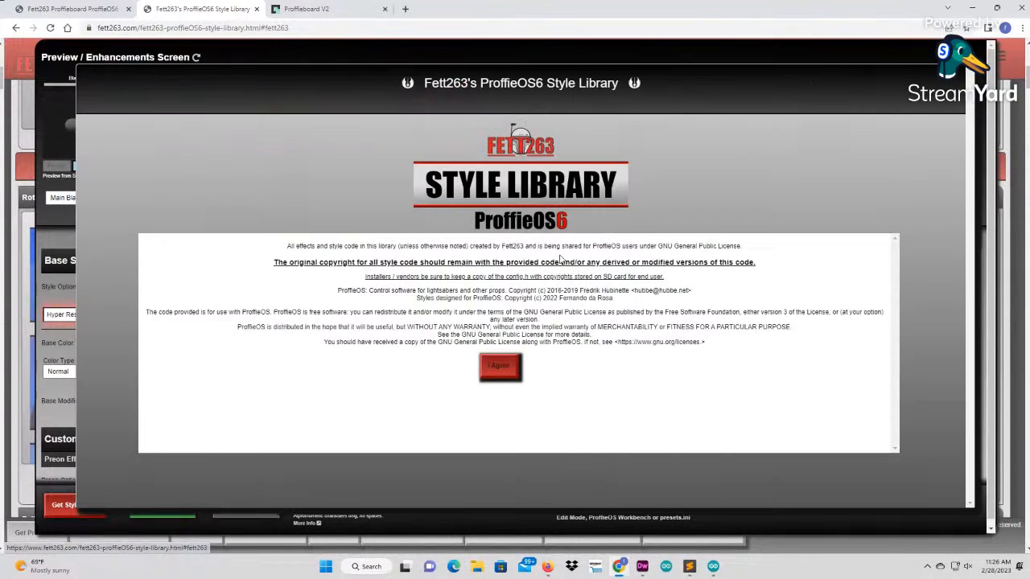
{"action": "left_click", "coordinate": [492, 366]}
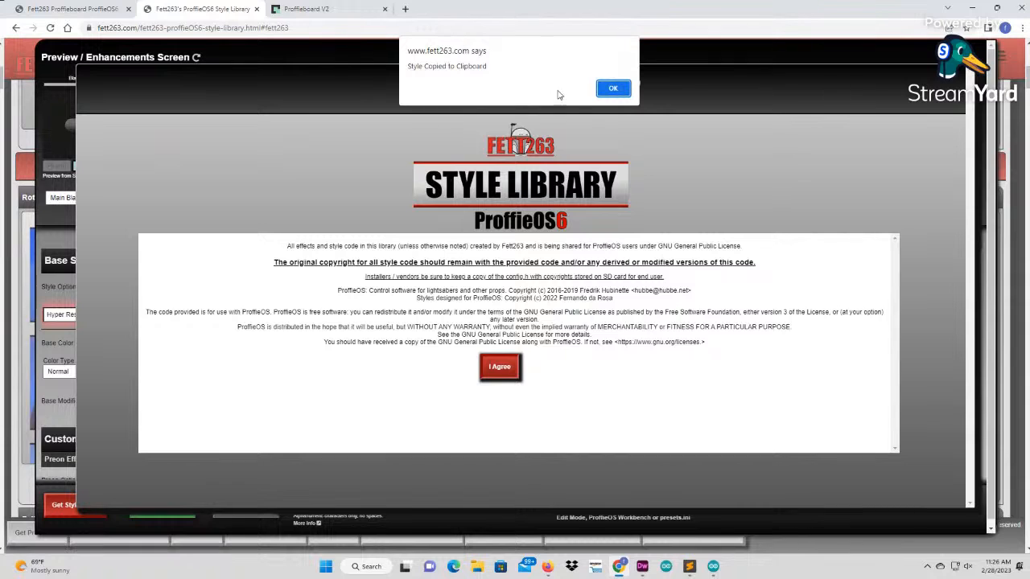
{"action": "left_click", "coordinate": [612, 89]}
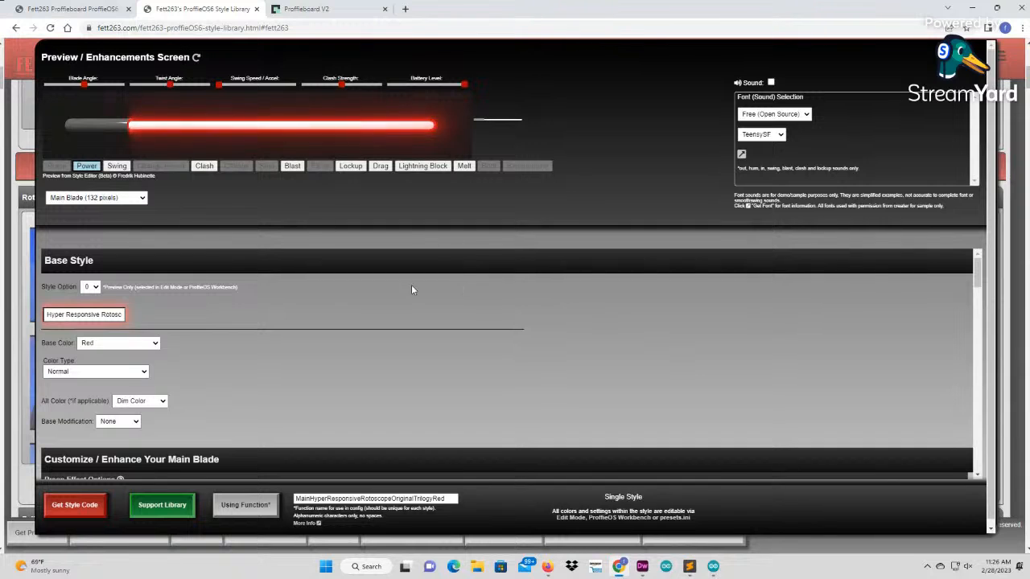
Paste the copied style code into the Cal preset's Blade 1 Style in the config helper and add a second preset.
{"action": "left_click", "coordinate": [109, 9]}
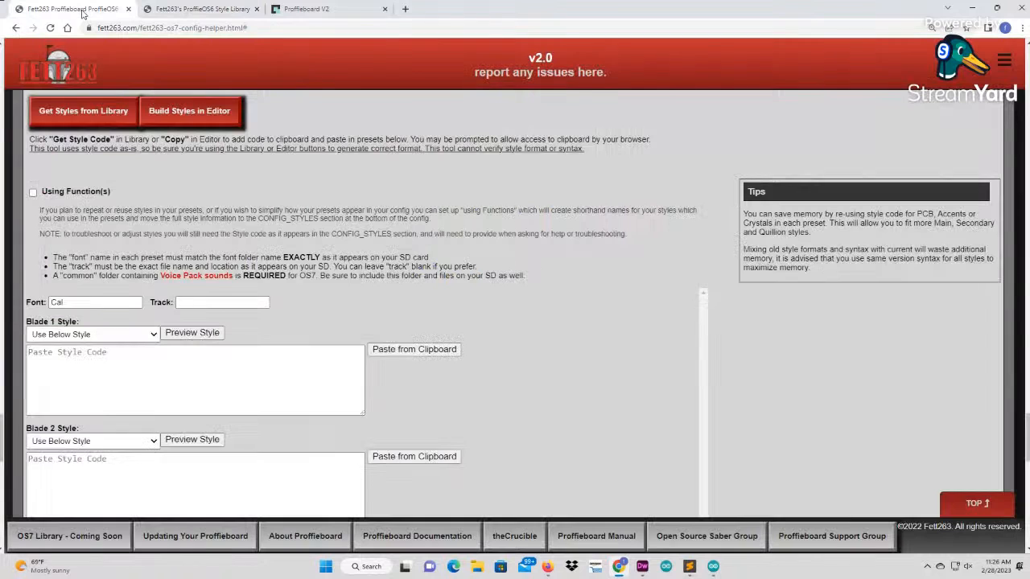
{"action": "left_click", "coordinate": [414, 349]}
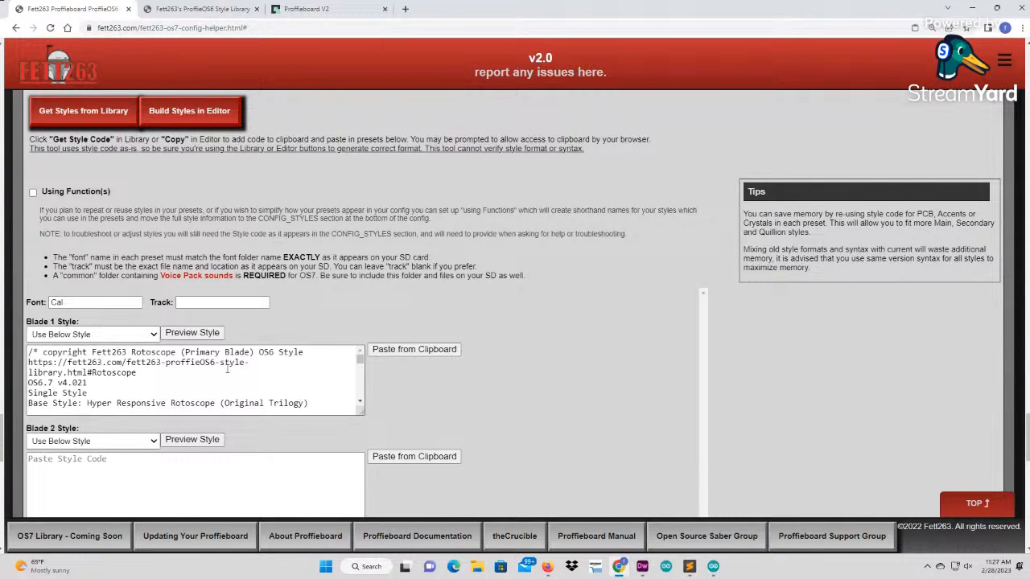
{"action": "scroll", "coordinate": [142, 378], "scroll_direction": "down", "scroll_amount": 3}
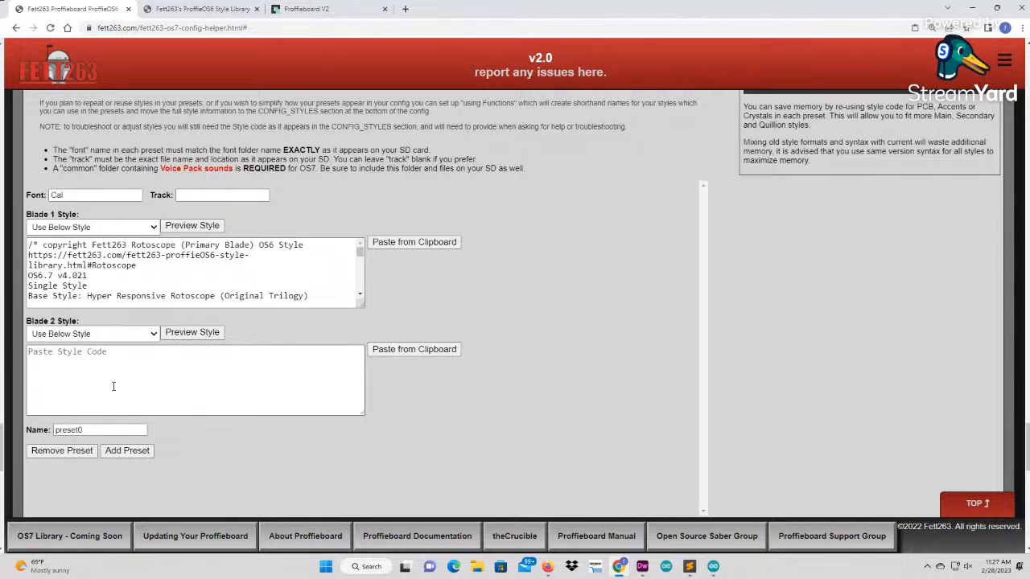
{"action": "left_click", "coordinate": [127, 451]}
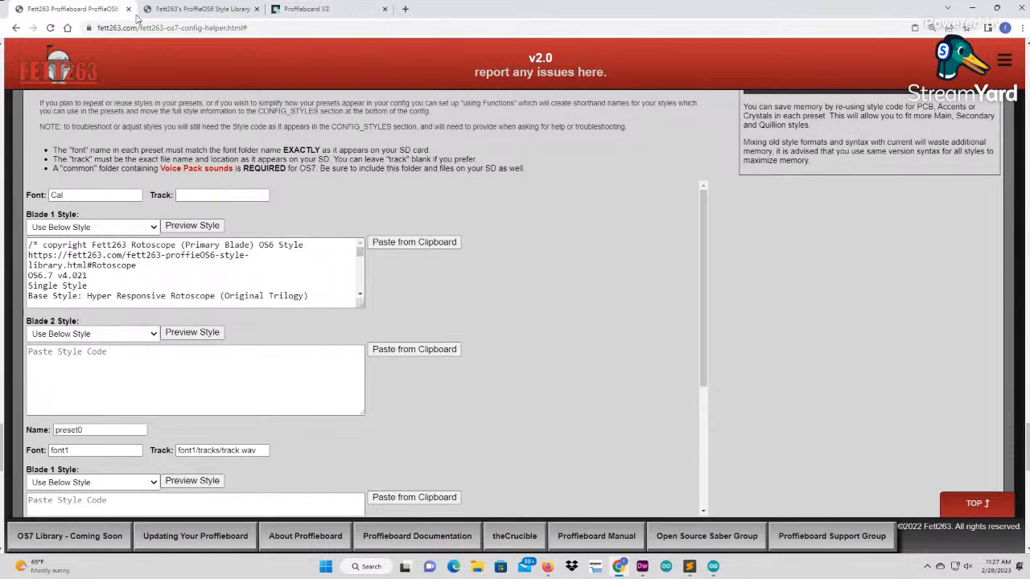
In the ProffieOS6 Style Library, open the Rotoscope style's Accent LEDs / PCB version and set its ON Behavior to Custom.
{"action": "left_click", "coordinate": [185, 10]}
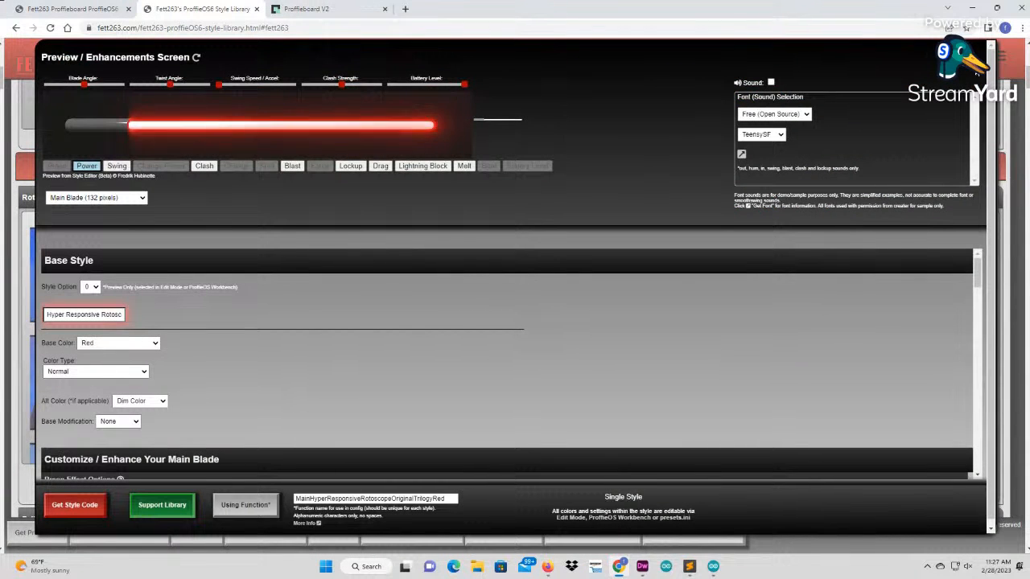
{"action": "left_click", "coordinate": [972, 63]}
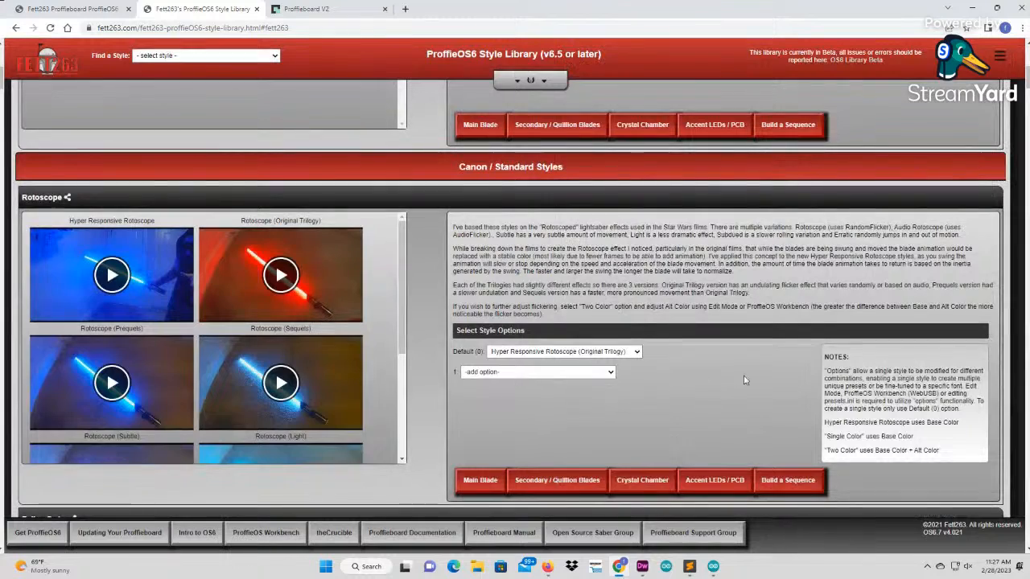
{"action": "left_click", "coordinate": [715, 481]}
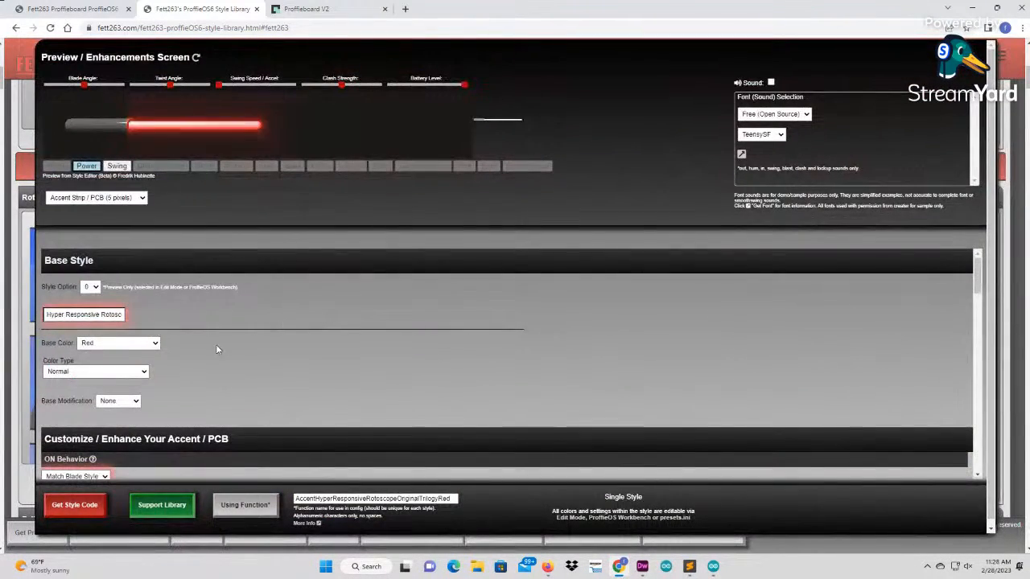
{"action": "scroll", "coordinate": [264, 373], "scroll_direction": "down", "scroll_amount": 1}
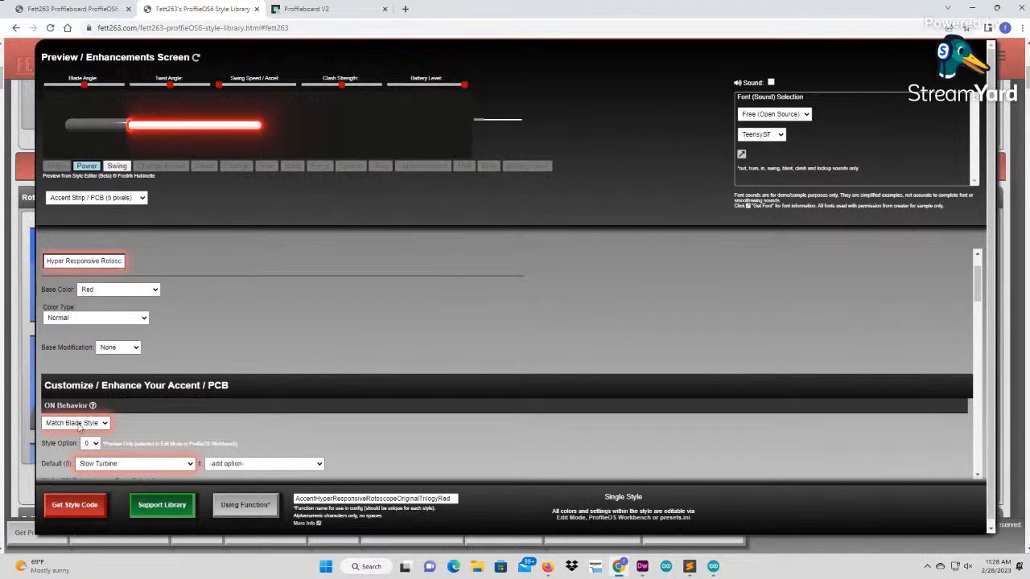
{"action": "scroll", "coordinate": [159, 414], "scroll_direction": "down", "scroll_amount": 1}
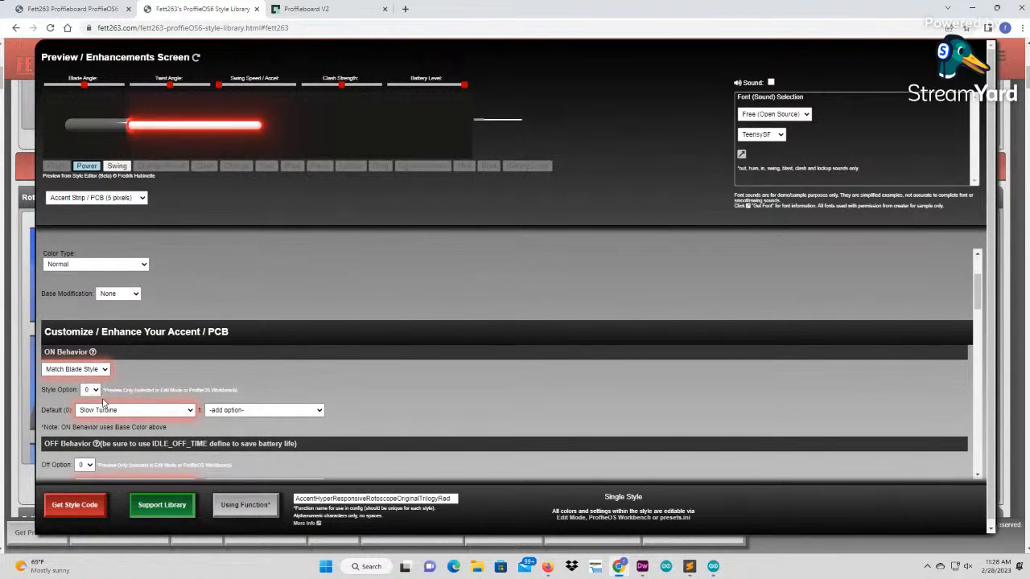
{"action": "left_click", "coordinate": [90, 371]}
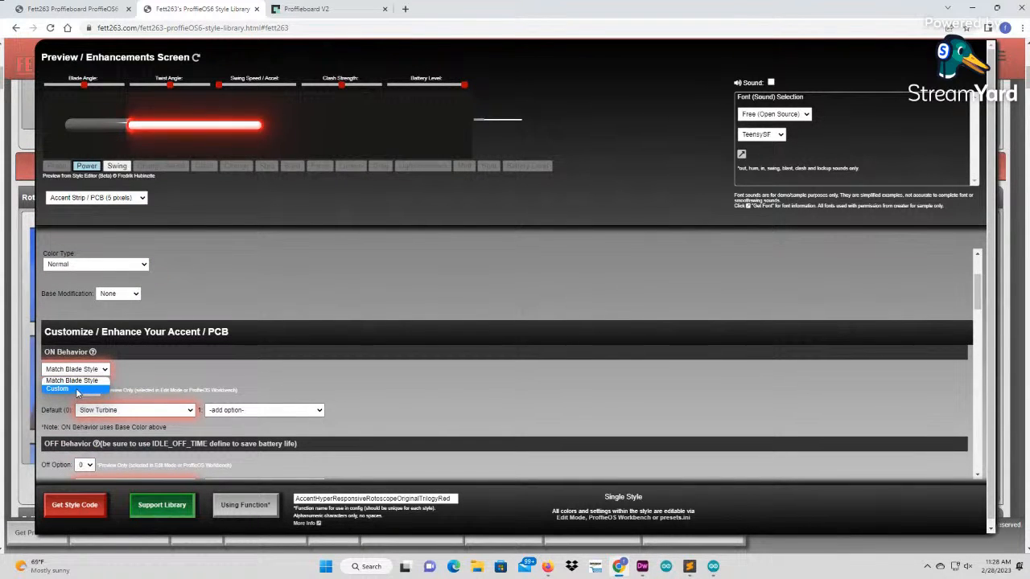
{"action": "left_click", "coordinate": [78, 391]}
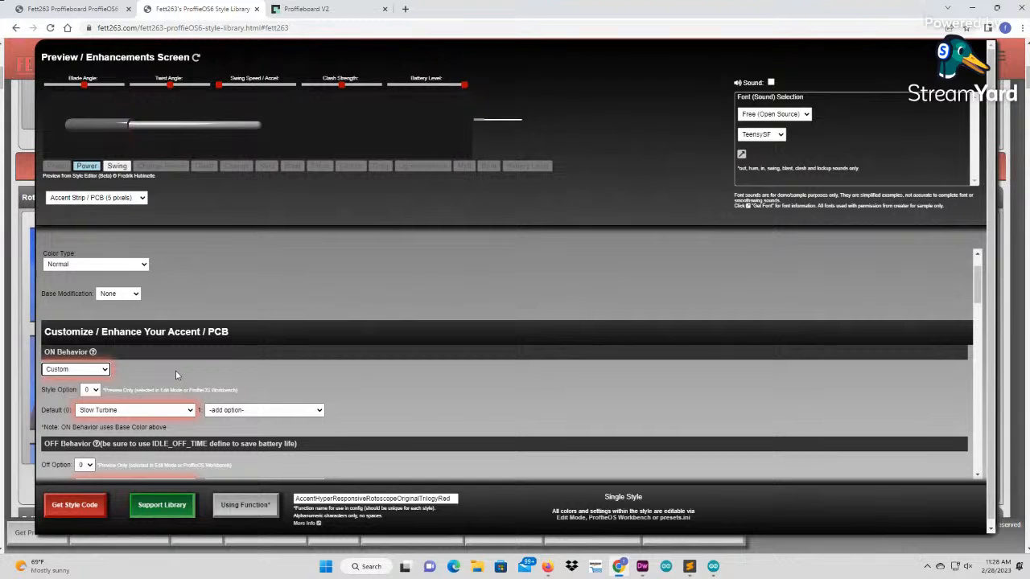
Add Slow Run Forward, Heart Beat and Fast Run Forward as ON Behavior options 1 to 3.
{"action": "scroll", "coordinate": [403, 374], "scroll_direction": "down", "scroll_amount": 1}
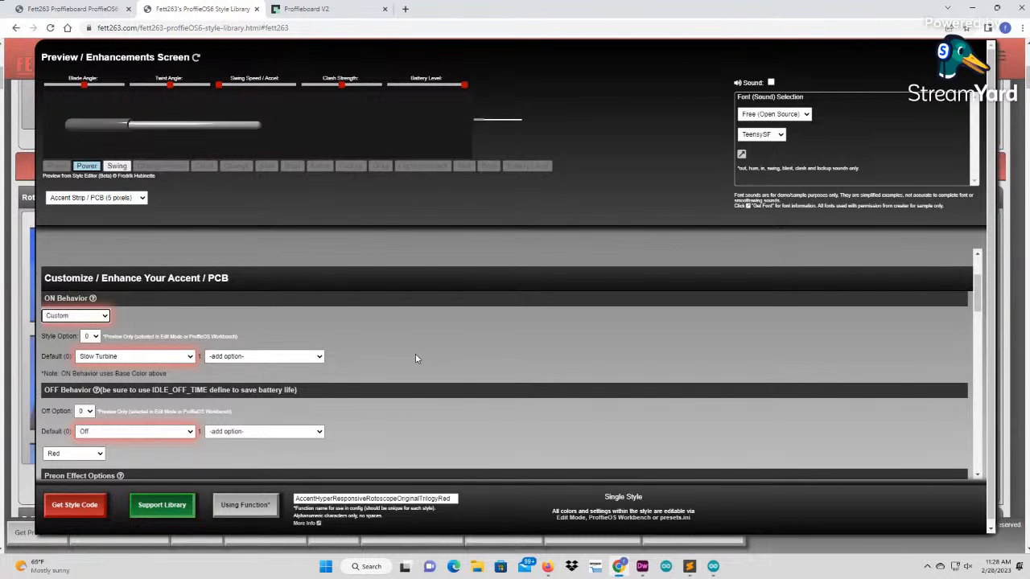
{"action": "left_click", "coordinate": [246, 359]}
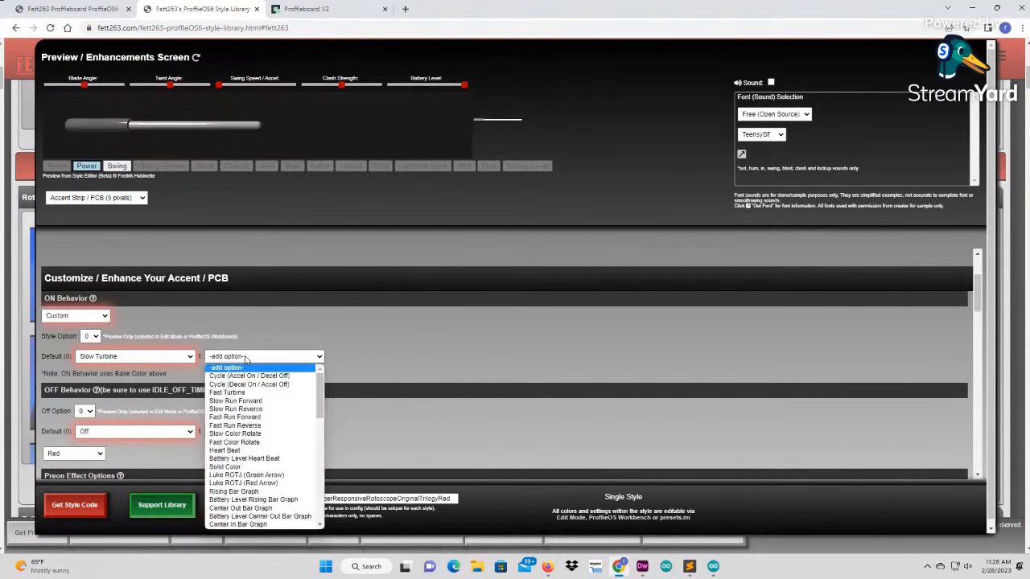
{"action": "left_click", "coordinate": [245, 400]}
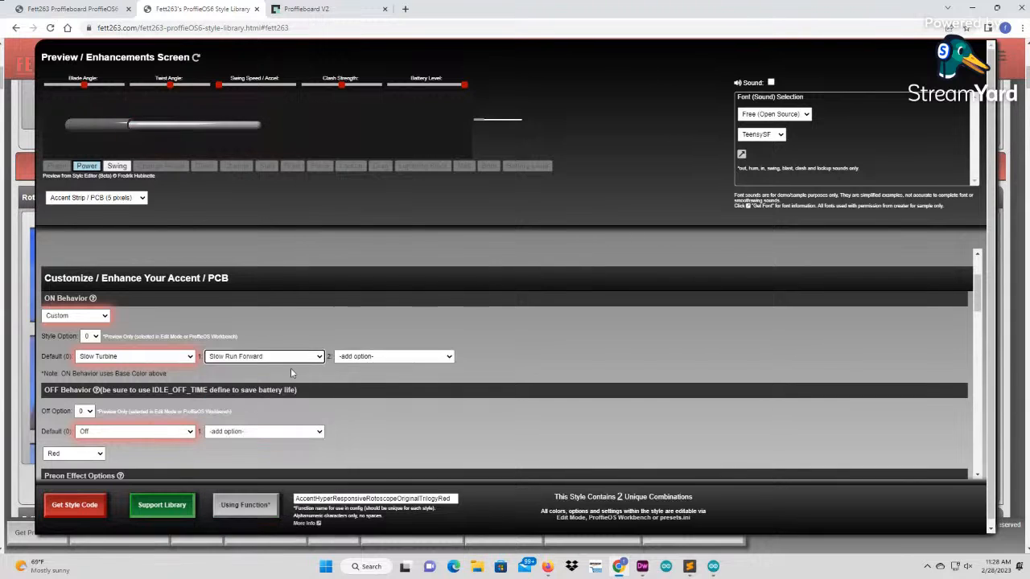
{"action": "left_click", "coordinate": [398, 356]}
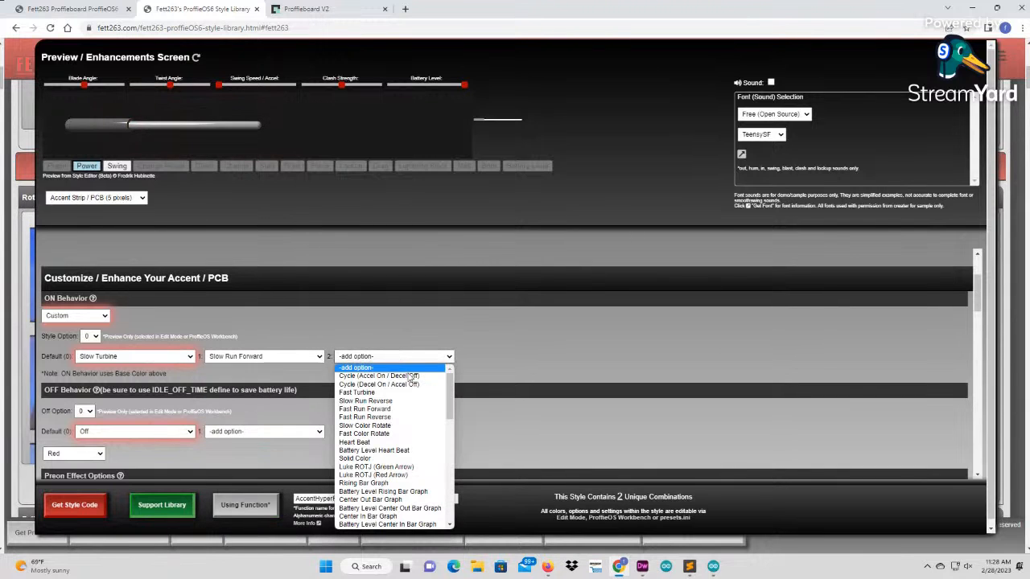
{"action": "left_click", "coordinate": [371, 444]}
{"action": "left_click", "coordinate": [515, 357]}
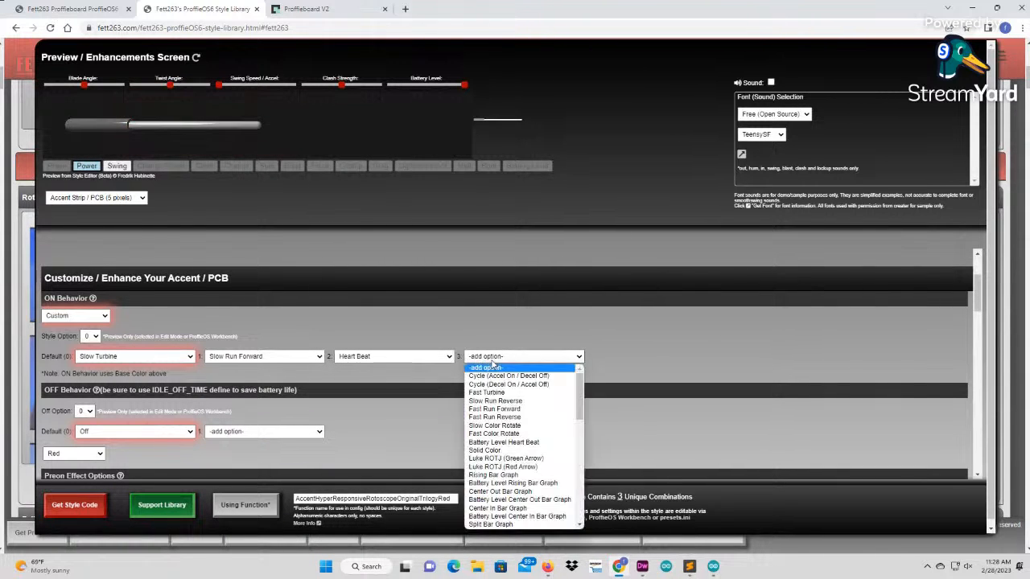
{"action": "left_click", "coordinate": [510, 410]}
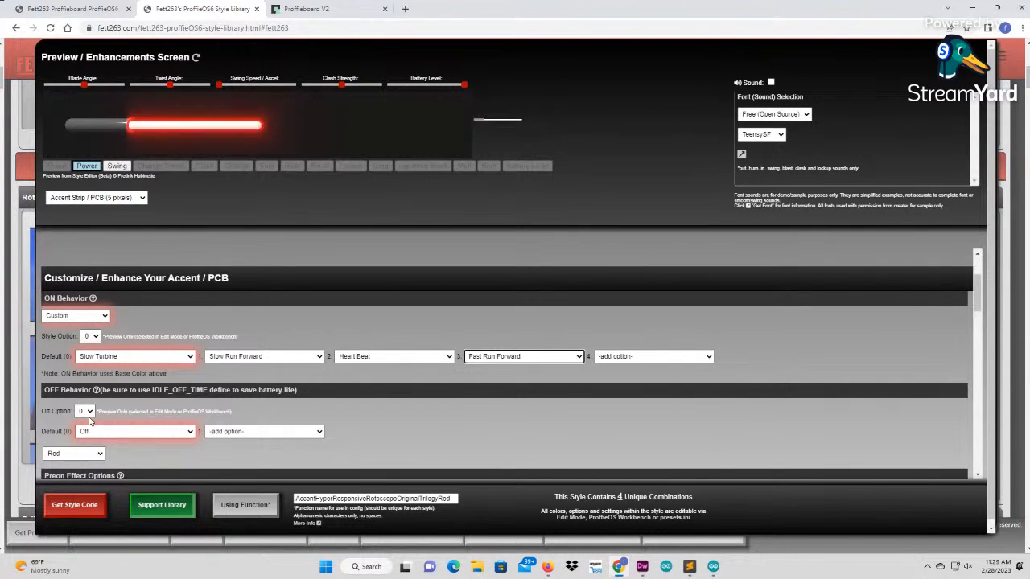
Add Fast Turbine, Battery Level Rising Bar Graph, Center In Bar Graph and Power Ripple High as OFF Behavior options 1 to 4.
{"action": "left_click", "coordinate": [161, 437]}
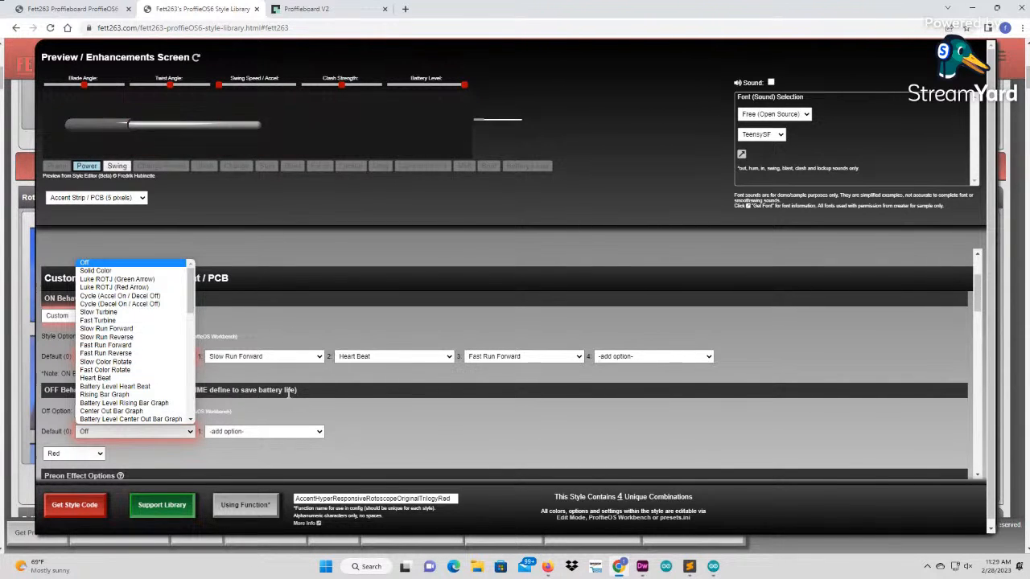
{"action": "left_click", "coordinate": [266, 415]}
{"action": "left_click", "coordinate": [266, 432]}
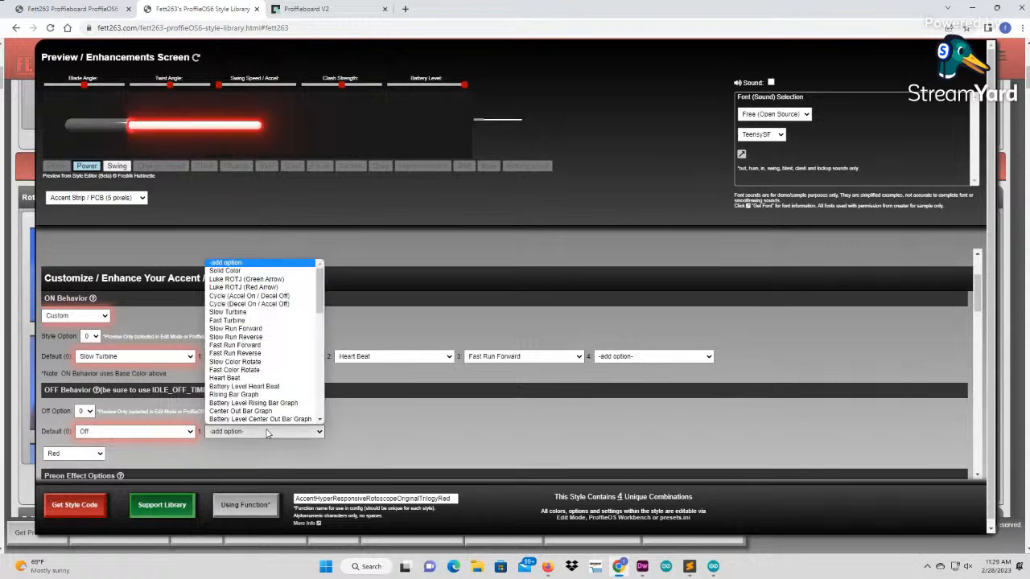
{"action": "left_click", "coordinate": [245, 321]}
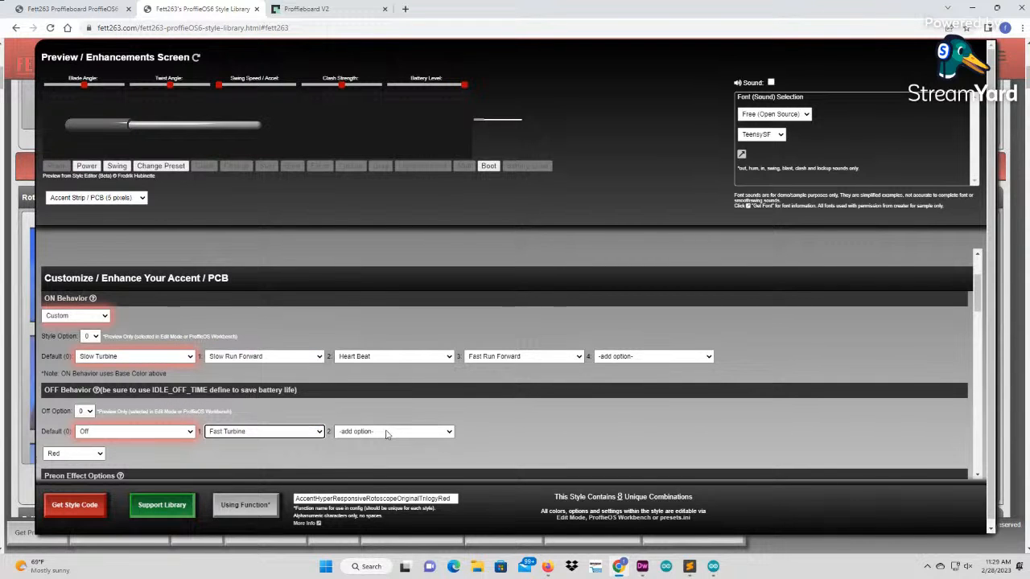
{"action": "left_click", "coordinate": [385, 431]}
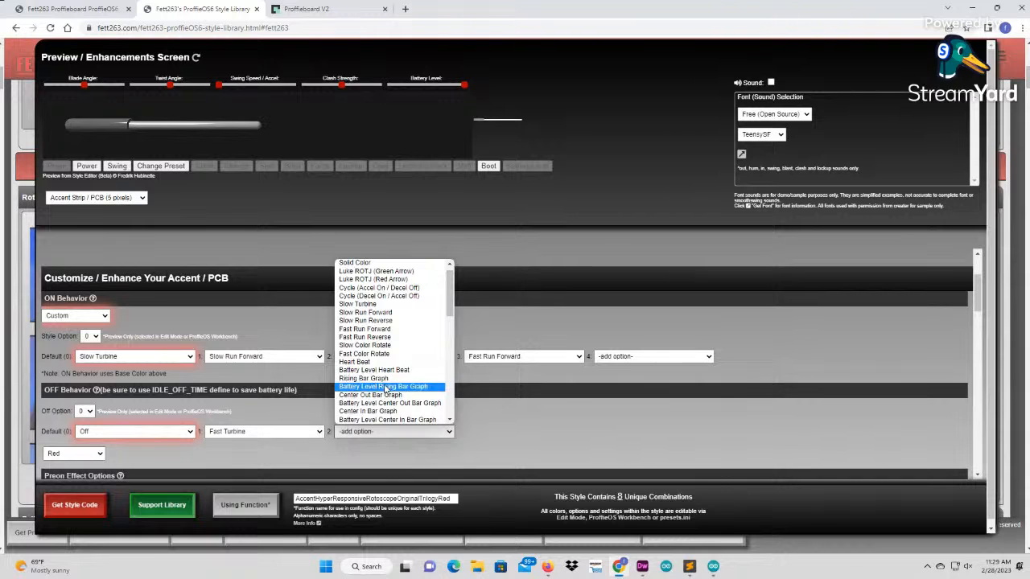
{"action": "left_click", "coordinate": [386, 387]}
{"action": "left_click", "coordinate": [504, 432]}
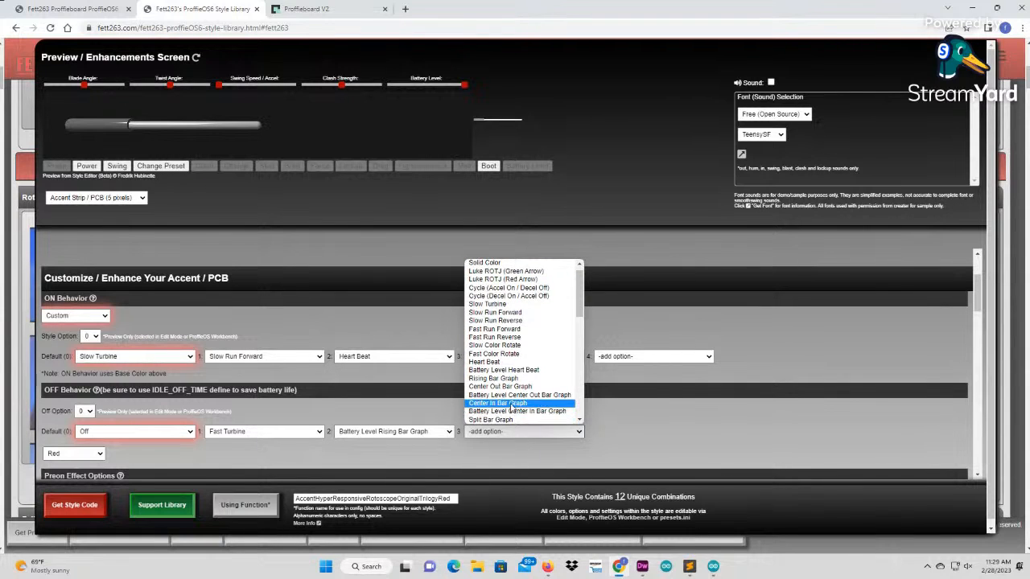
{"action": "left_click", "coordinate": [510, 404]}
{"action": "left_click", "coordinate": [666, 433]}
{"action": "scroll", "coordinate": [656, 399], "scroll_direction": "down", "scroll_amount": 10}
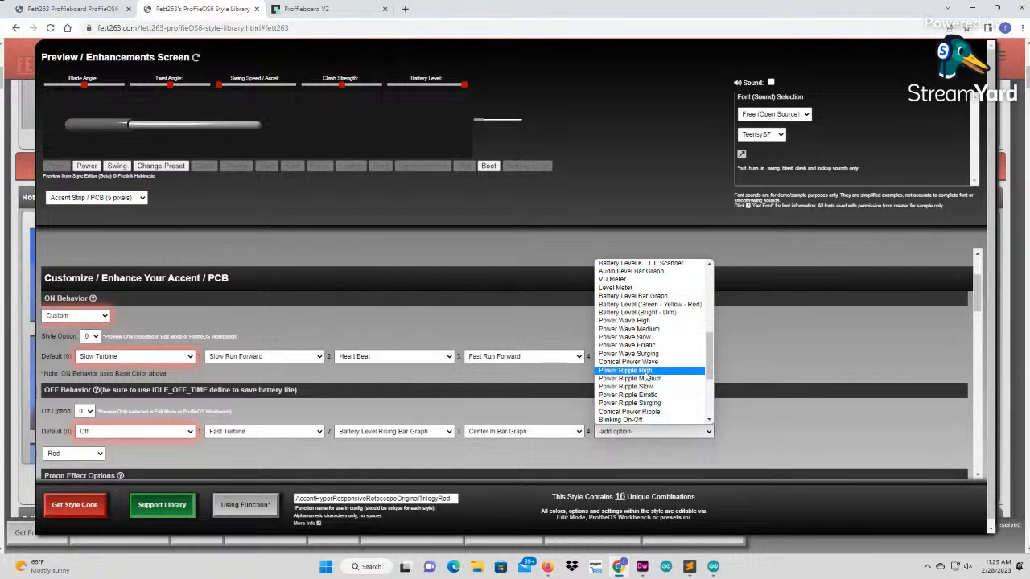
{"action": "left_click", "coordinate": [635, 370]}
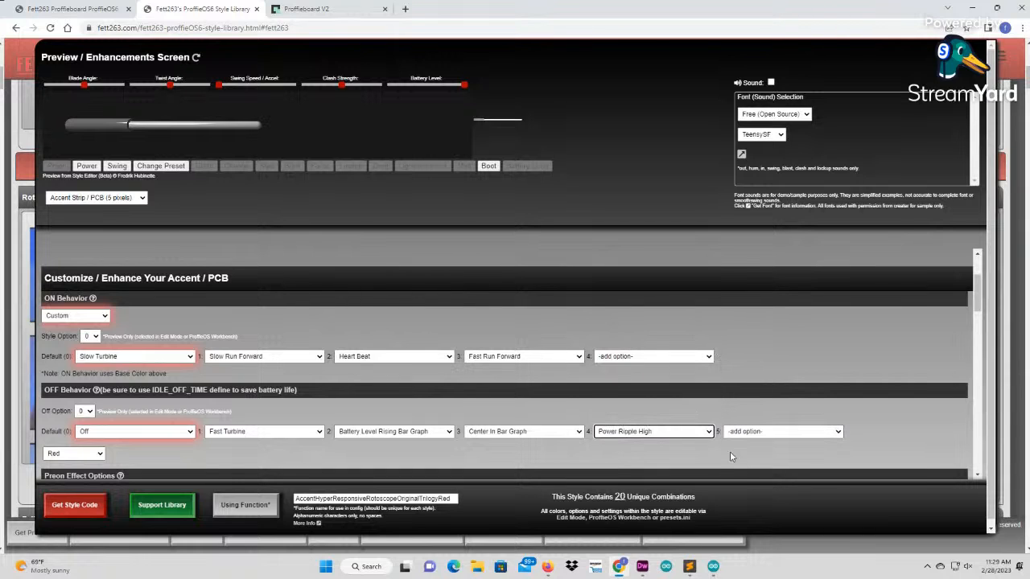
Add Kyber Flow Up as ON Behavior option 4.
{"action": "left_click", "coordinate": [624, 358]}
{"action": "scroll", "coordinate": [646, 450], "scroll_direction": "down", "scroll_amount": 10}
{"action": "scroll", "coordinate": [646, 465], "scroll_direction": "down", "scroll_amount": 5}
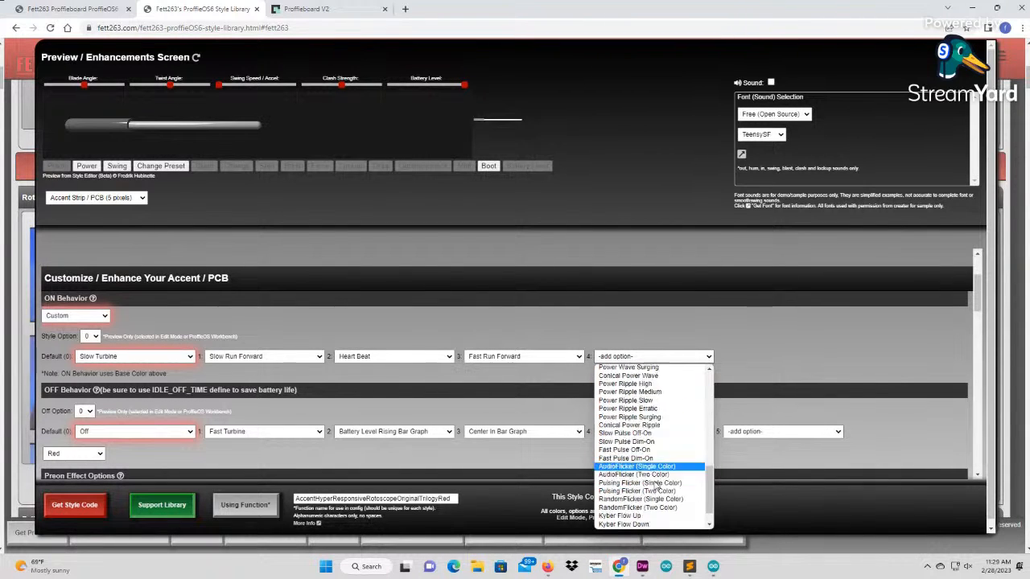
{"action": "left_click", "coordinate": [635, 492]}
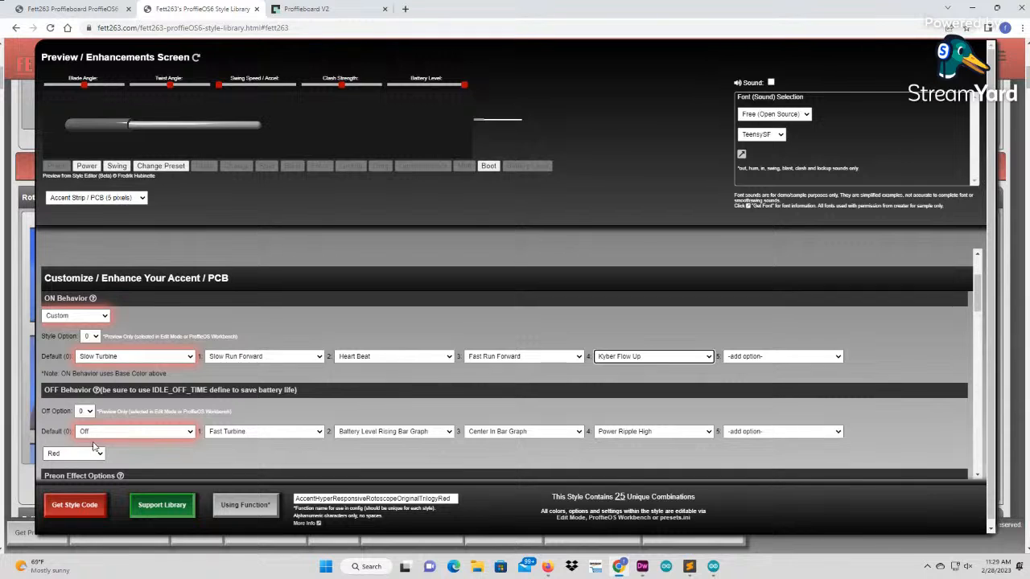
Preview OFF Behavior options 1 and 2, lowering the simulated battery level to check the rising bar graph.
{"action": "left_click", "coordinate": [85, 412]}
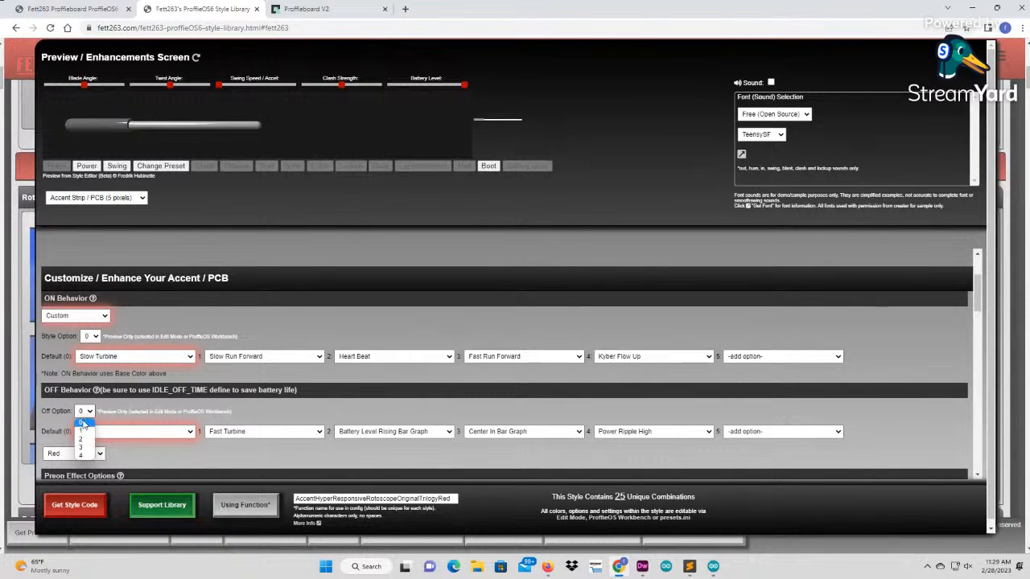
{"action": "left_click", "coordinate": [83, 431]}
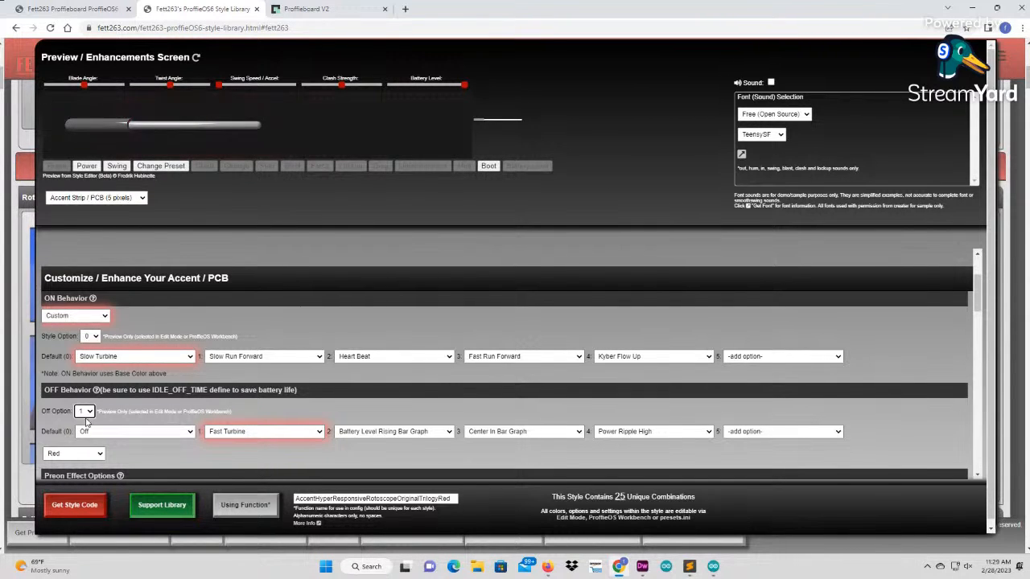
{"action": "left_click", "coordinate": [85, 411]}
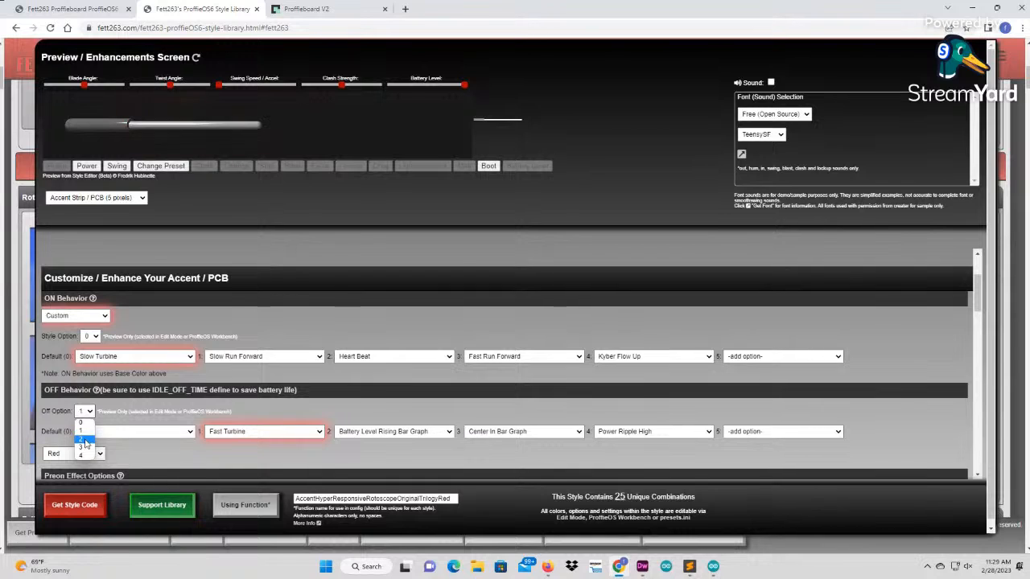
{"action": "left_click", "coordinate": [87, 443]}
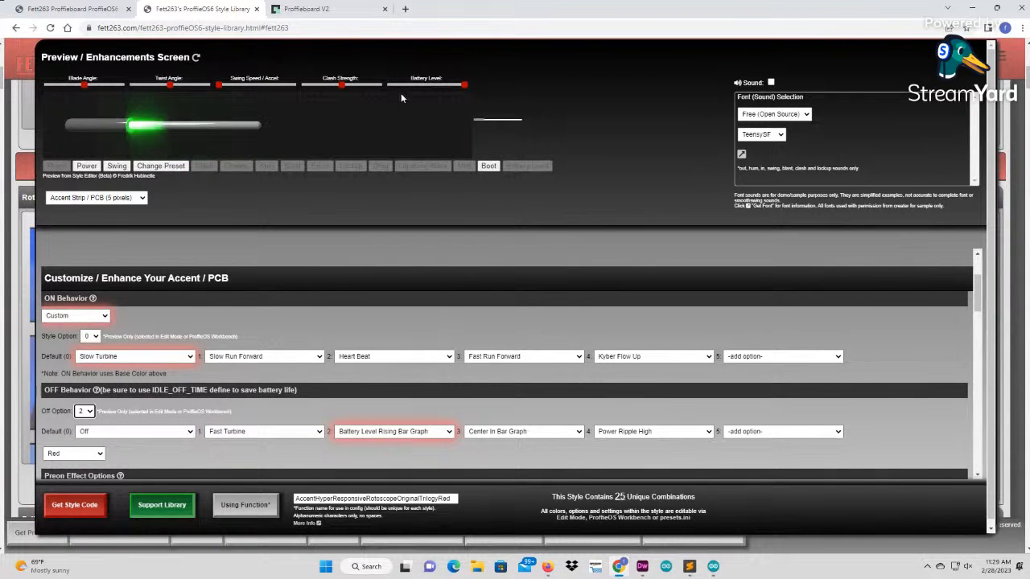
{"action": "left_click", "coordinate": [425, 85]}
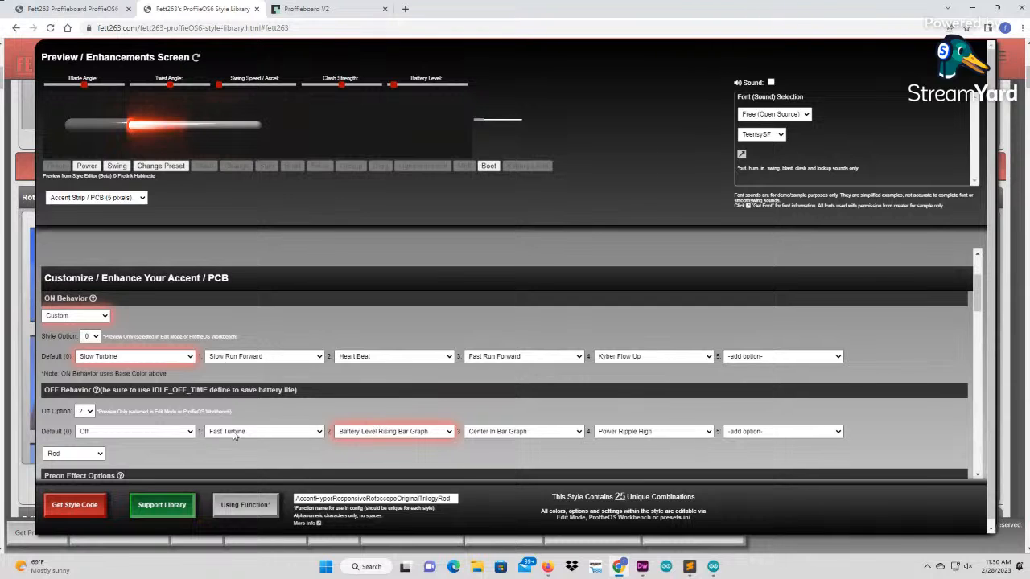
Preview OFF Behavior options 3 and 4 on the accent strip.
{"action": "left_click", "coordinate": [85, 411]}
{"action": "left_click", "coordinate": [81, 453]}
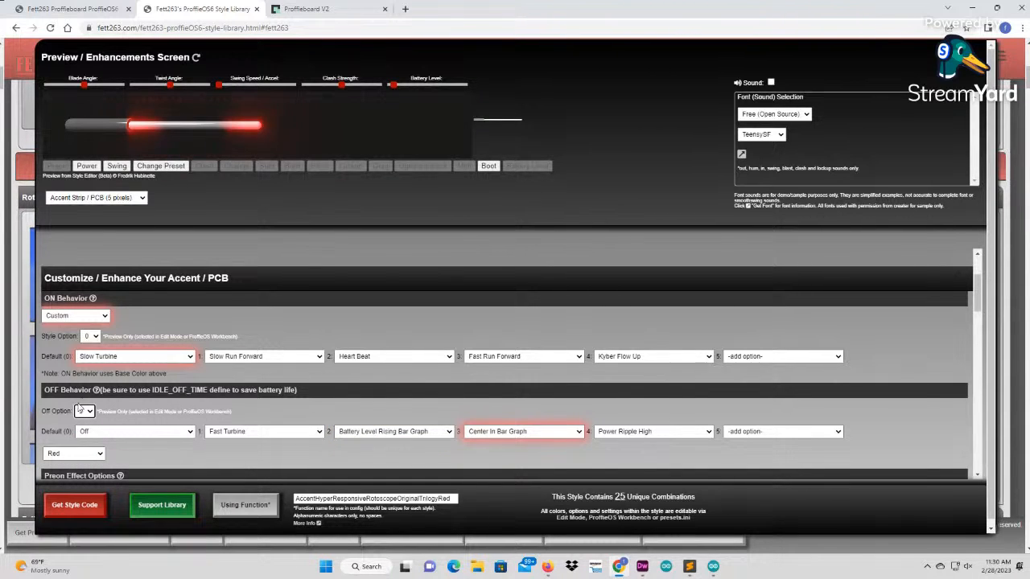
{"action": "left_click", "coordinate": [82, 411]}
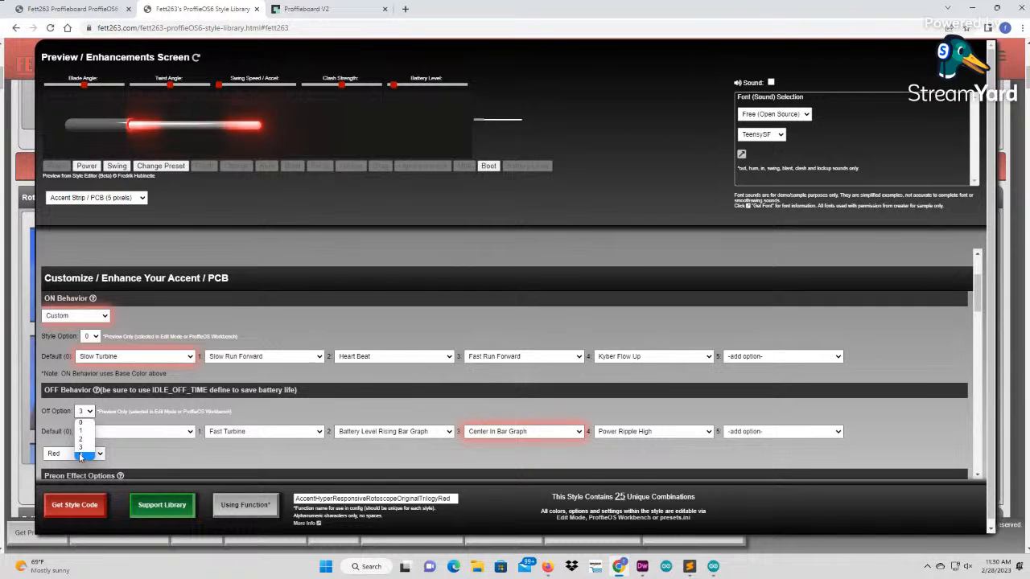
{"action": "left_click", "coordinate": [80, 455]}
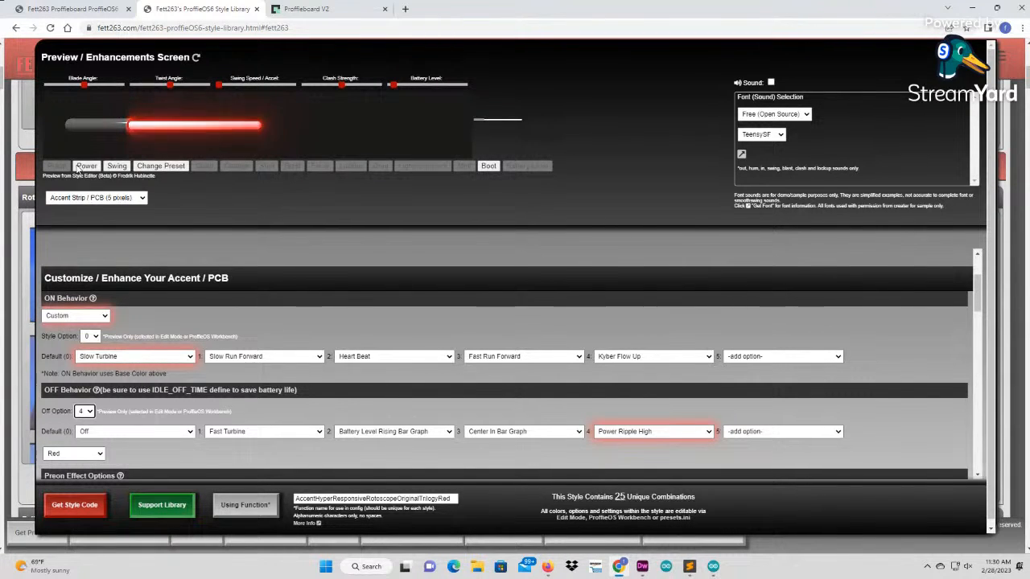
Power on the accent preview and view ON Behavior options 1, 2 and 3 in turn.
{"action": "left_click", "coordinate": [277, 359]}
{"action": "left_click", "coordinate": [255, 322]}
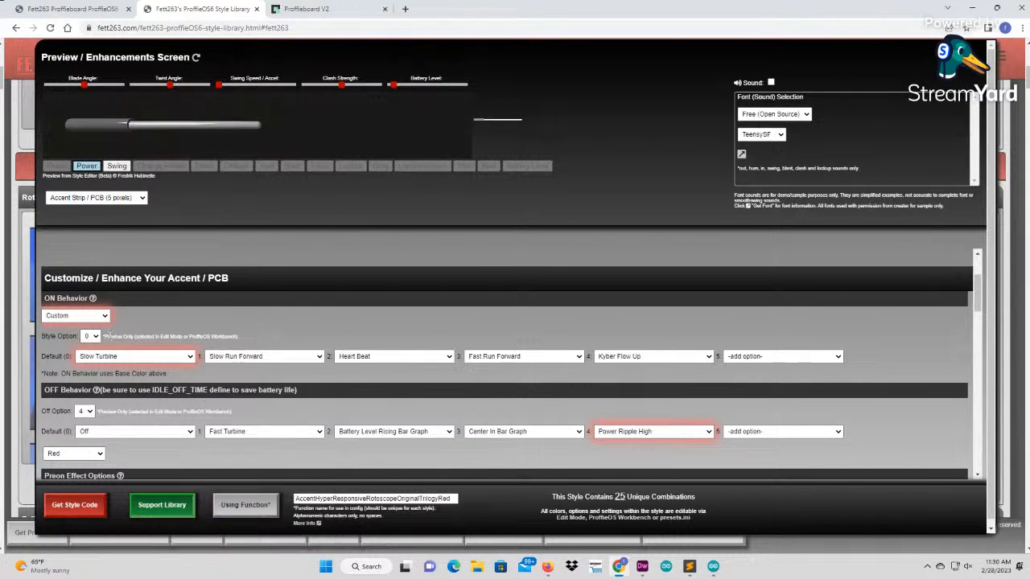
{"action": "left_click", "coordinate": [92, 337]}
{"action": "left_click", "coordinate": [87, 355]}
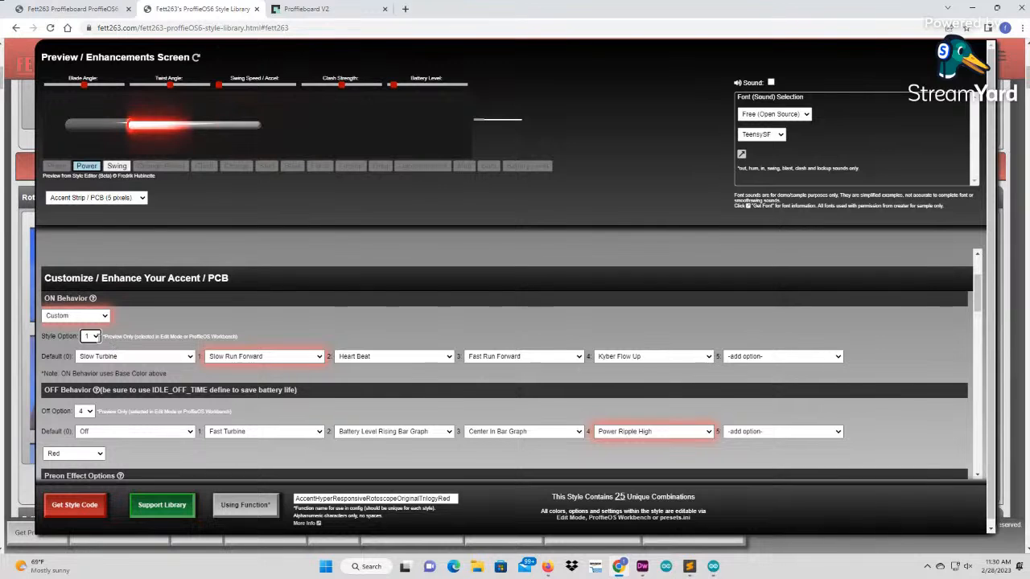
{"action": "left_click", "coordinate": [92, 336]}
{"action": "left_click", "coordinate": [87, 363]}
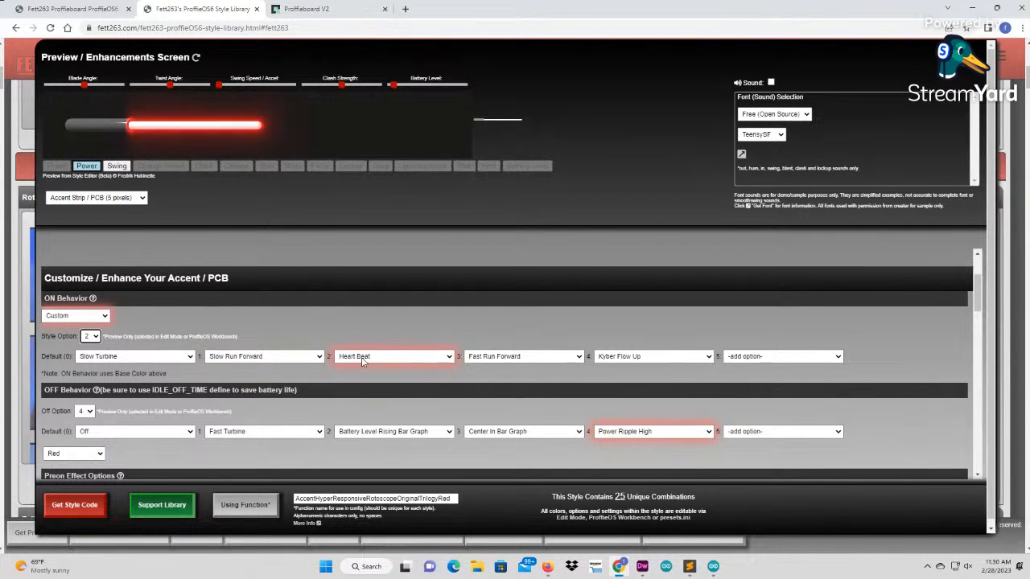
{"action": "left_click", "coordinate": [91, 336]}
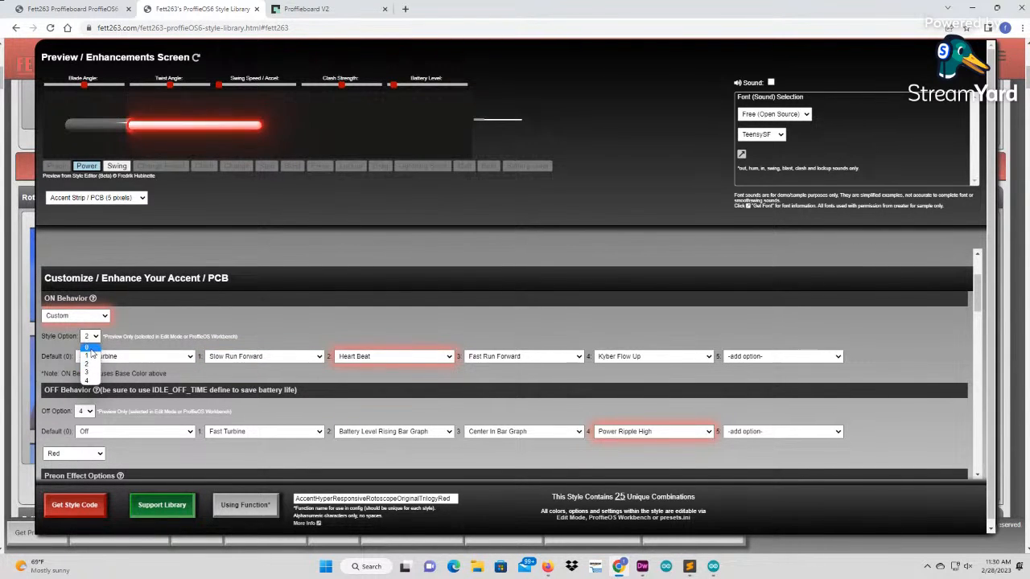
{"action": "left_click", "coordinate": [87, 371]}
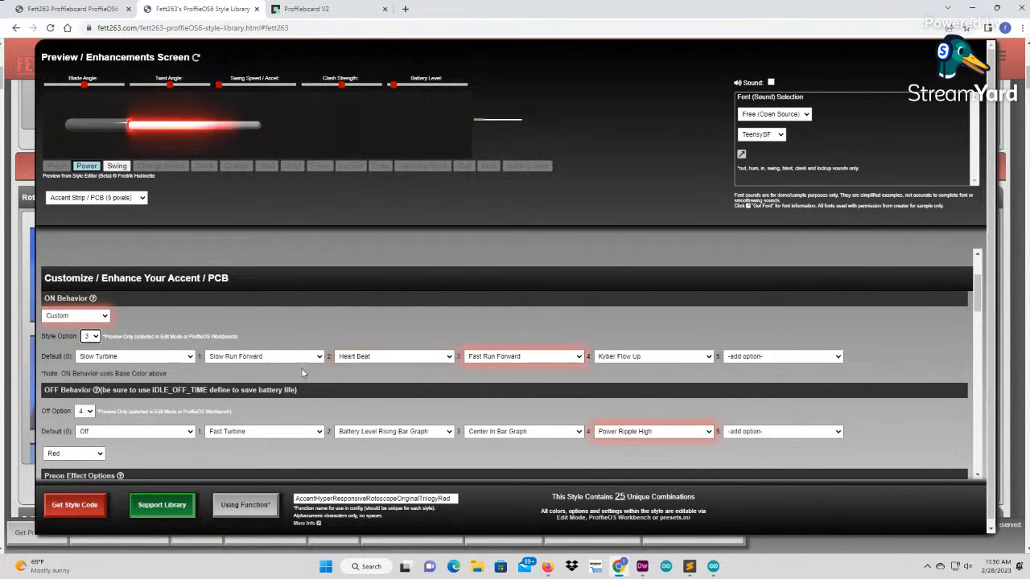
Preview ON Behavior option 4 on the accent strip and copy the accent style code to the clipboard.
{"action": "left_click", "coordinate": [92, 337]}
{"action": "left_click", "coordinate": [87, 380]}
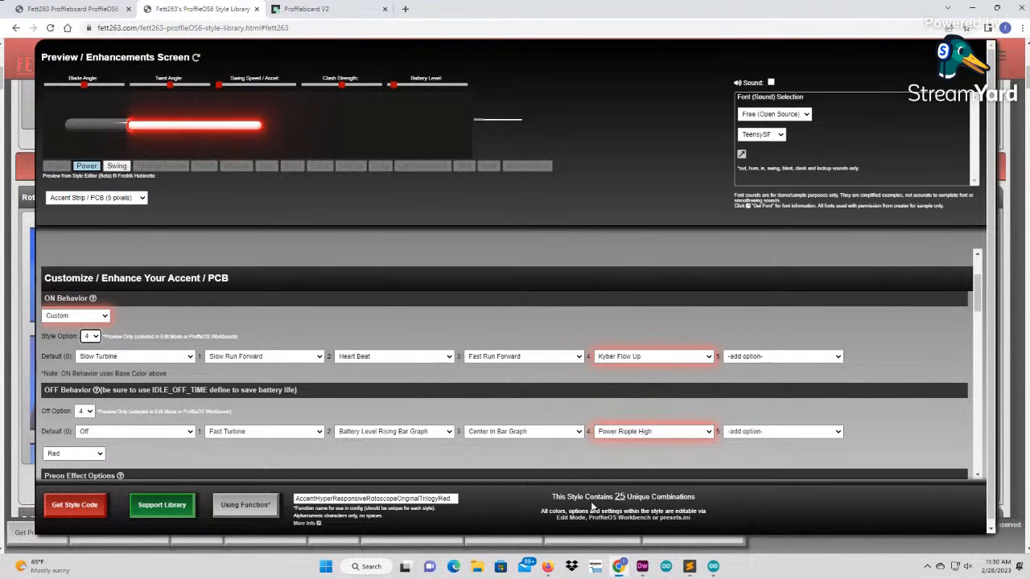
{"action": "left_click", "coordinate": [48, 515]}
{"action": "left_click", "coordinate": [609, 88]}
Switch to the Config Helper and paste the accent style code as the Blade 2 style of the first and second presets.
{"action": "left_click", "coordinate": [69, 9]}
{"action": "left_click", "coordinate": [402, 351]}
{"action": "scroll", "coordinate": [399, 370], "scroll_direction": "down", "scroll_amount": 3}
{"action": "left_click", "coordinate": [396, 401]}
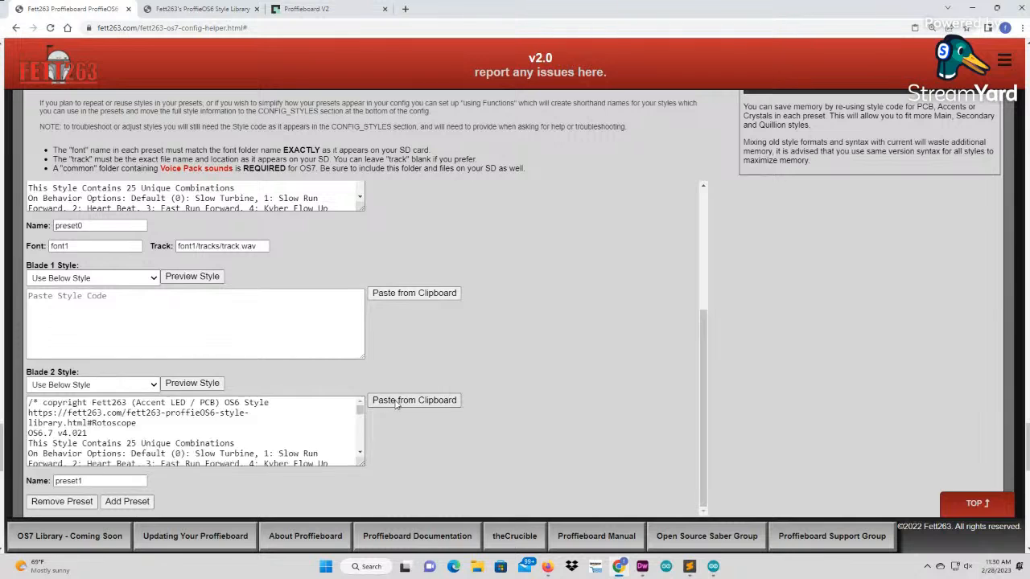
Add a third preset and paste the accent style code as its Blade 2 style.
{"action": "scroll", "coordinate": [450, 407], "scroll_direction": "down", "scroll_amount": 2}
{"action": "left_click", "coordinate": [151, 346]}
{"action": "scroll", "coordinate": [523, 322], "scroll_direction": "down", "scroll_amount": 3}
{"action": "left_click", "coordinate": [394, 282]}
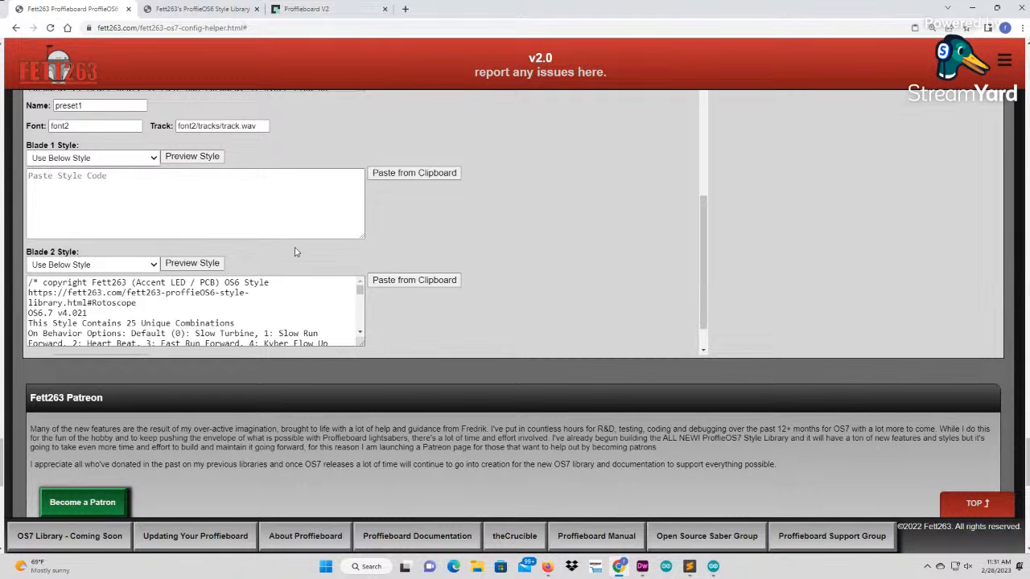
{"action": "left_click", "coordinate": [222, 8]}
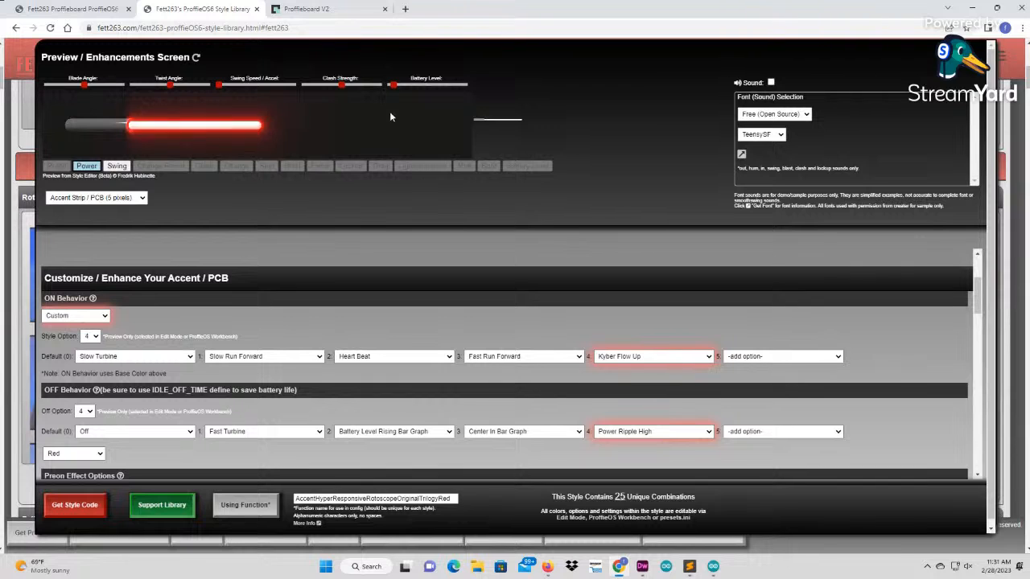
{"action": "left_click", "coordinate": [48, 7]}
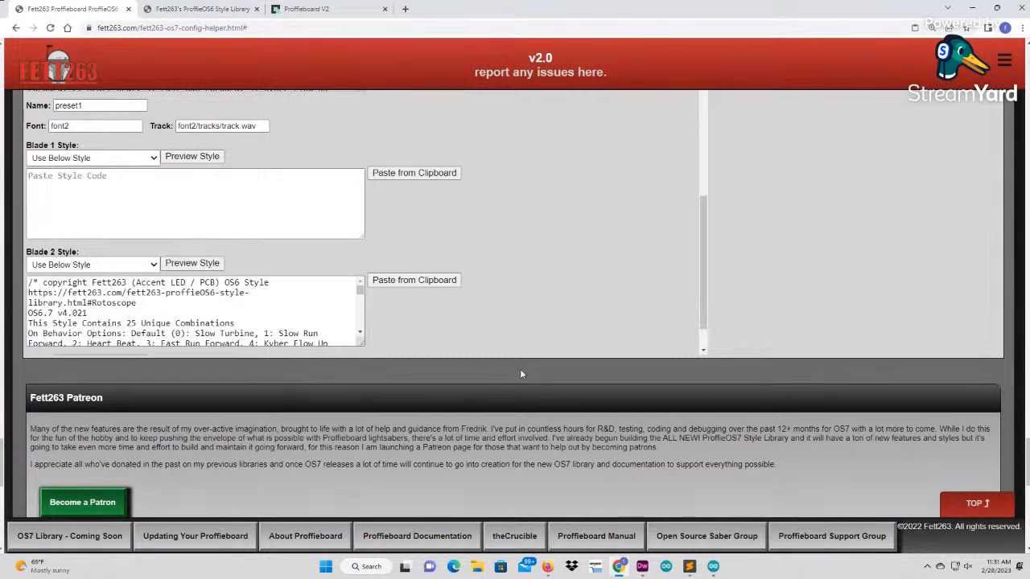
{"action": "scroll", "coordinate": [572, 319], "scroll_direction": "down", "scroll_amount": 1}
{"action": "scroll", "coordinate": [573, 319], "scroll_direction": "down", "scroll_amount": 1}
{"action": "scroll", "coordinate": [573, 318], "scroll_direction": "up", "scroll_amount": 4}
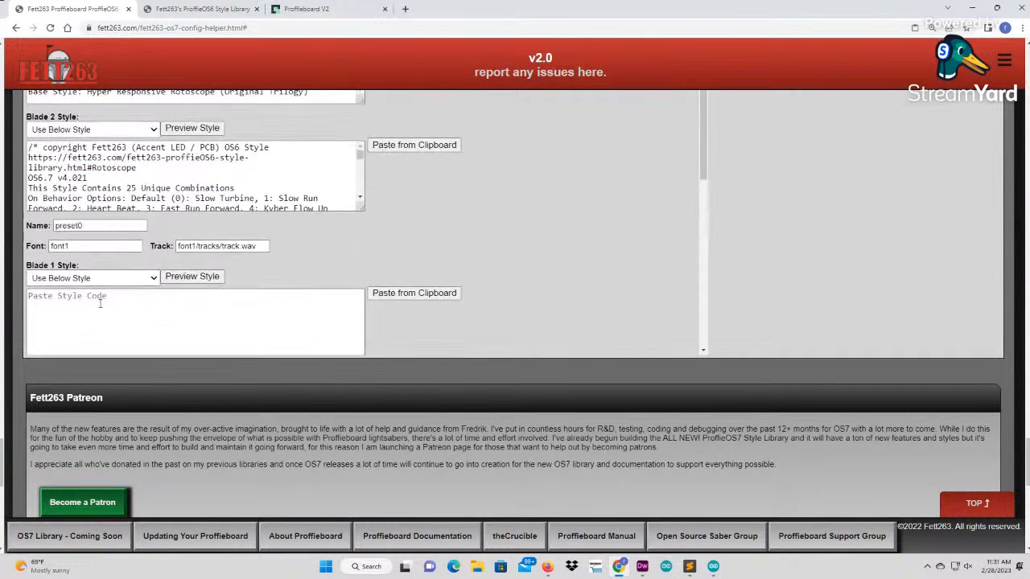
{"action": "scroll", "coordinate": [547, 235], "scroll_direction": "up", "scroll_amount": 3}
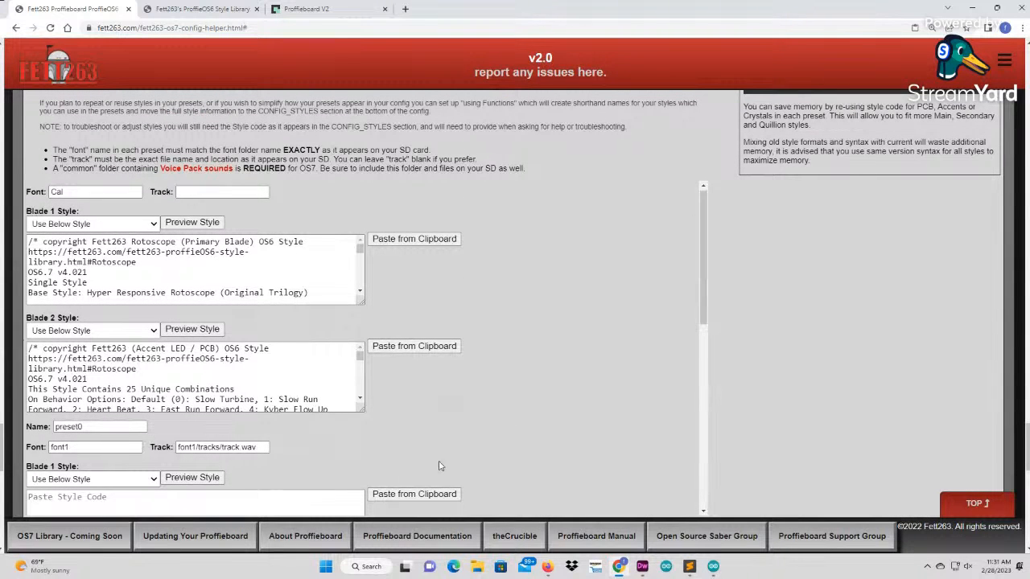
{"action": "scroll", "coordinate": [378, 459], "scroll_direction": "down", "scroll_amount": 2}
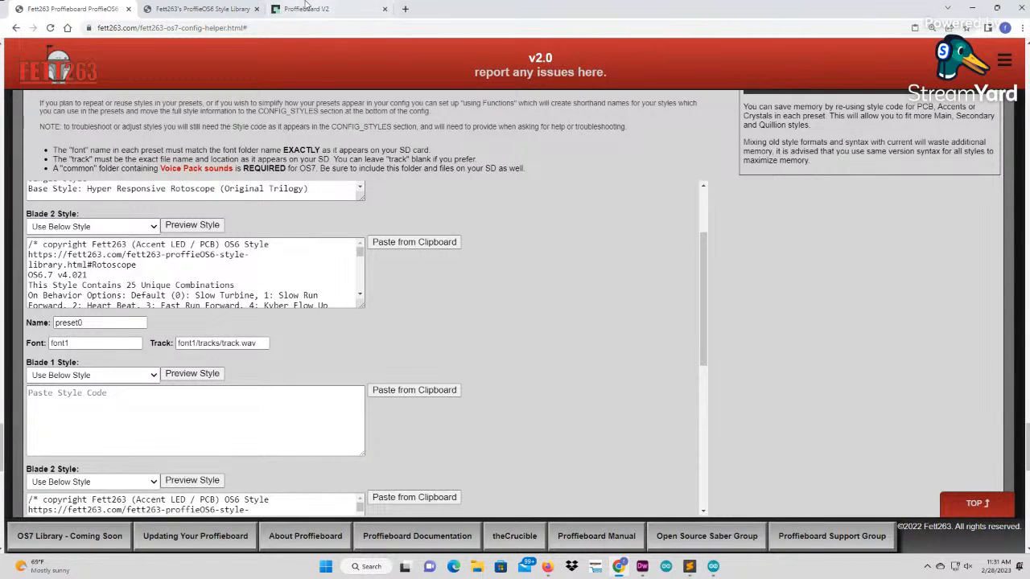
In the ProffieOS6 Style Library, open The Duel: Ronin as a main blade, set its base color to Gold and copy the style code.
{"action": "left_click", "coordinate": [199, 9]}
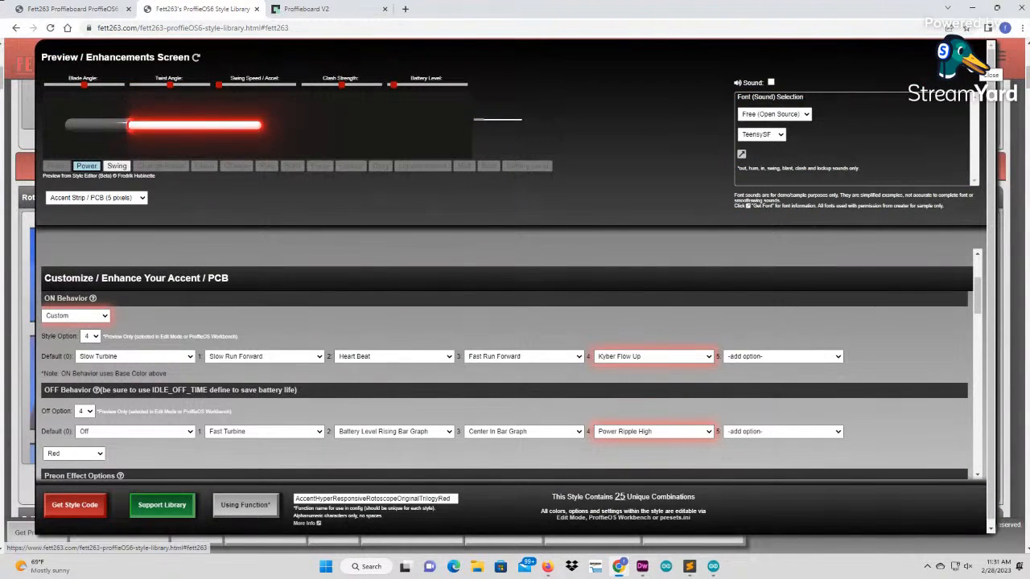
{"action": "scroll", "coordinate": [695, 327], "scroll_direction": "down", "scroll_amount": 15}
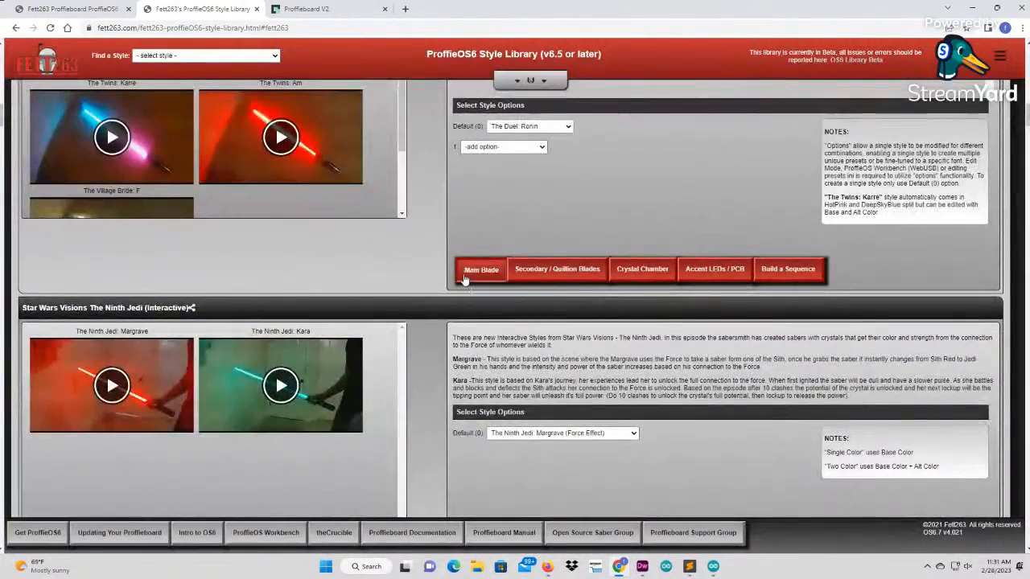
{"action": "left_click", "coordinate": [465, 274]}
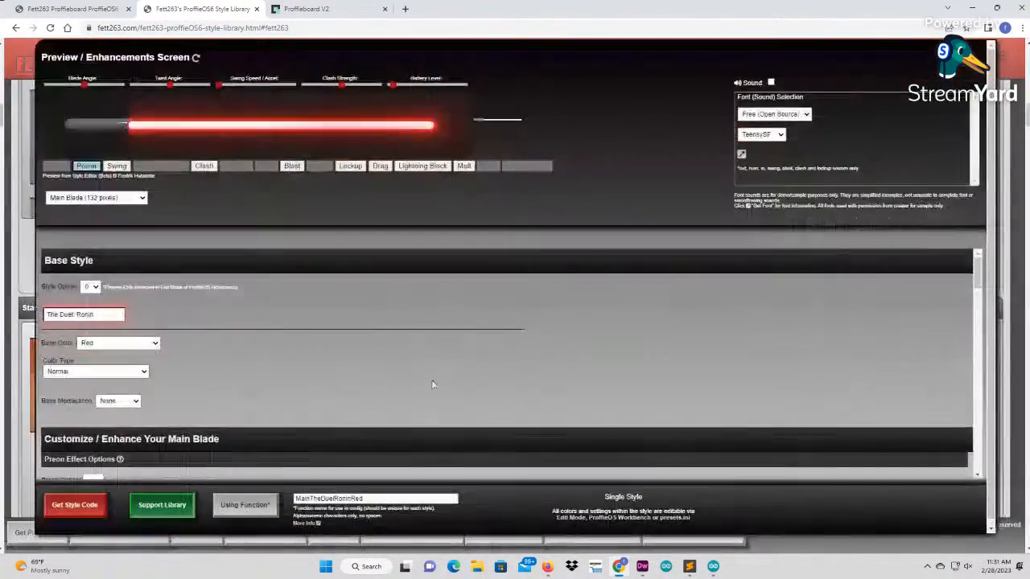
{"action": "left_click", "coordinate": [147, 344]}
{"action": "left_click", "coordinate": [117, 389]}
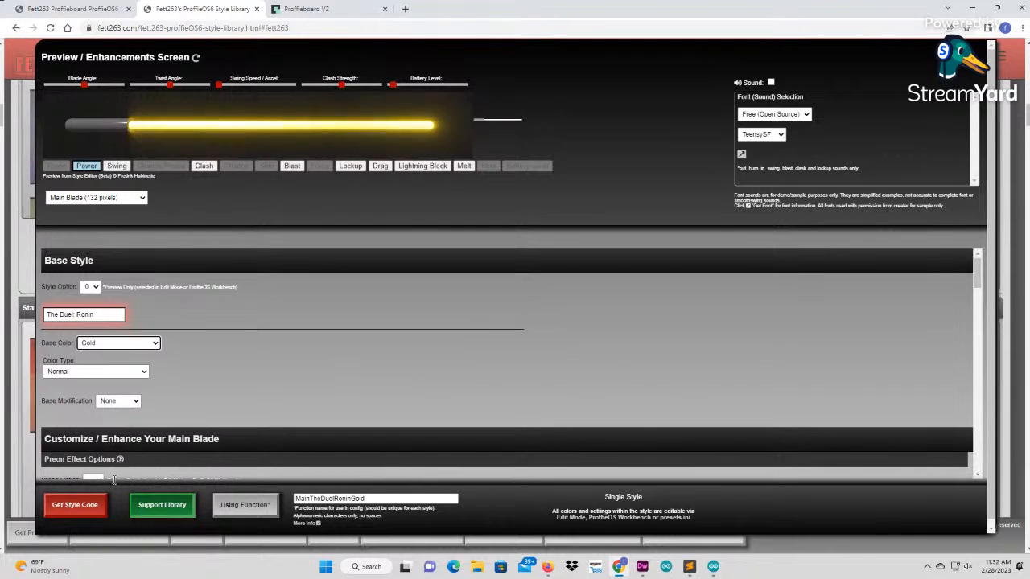
{"action": "left_click", "coordinate": [76, 506]}
{"action": "left_click", "coordinate": [613, 88]}
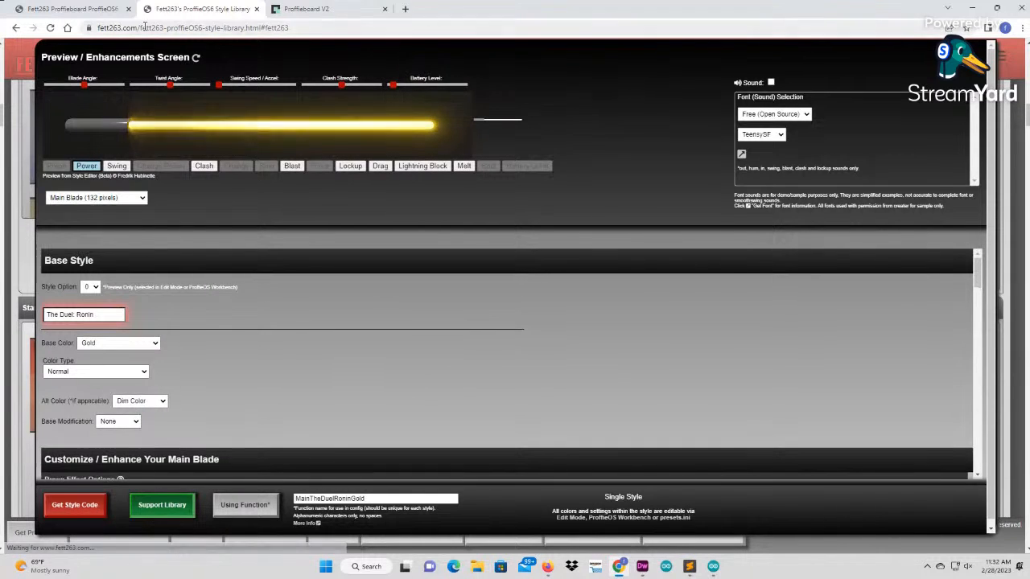
Return to the Config Helper and paste The Duel: Ronin code as the second preset's Blade 1 style.
{"action": "left_click", "coordinate": [73, 9]}
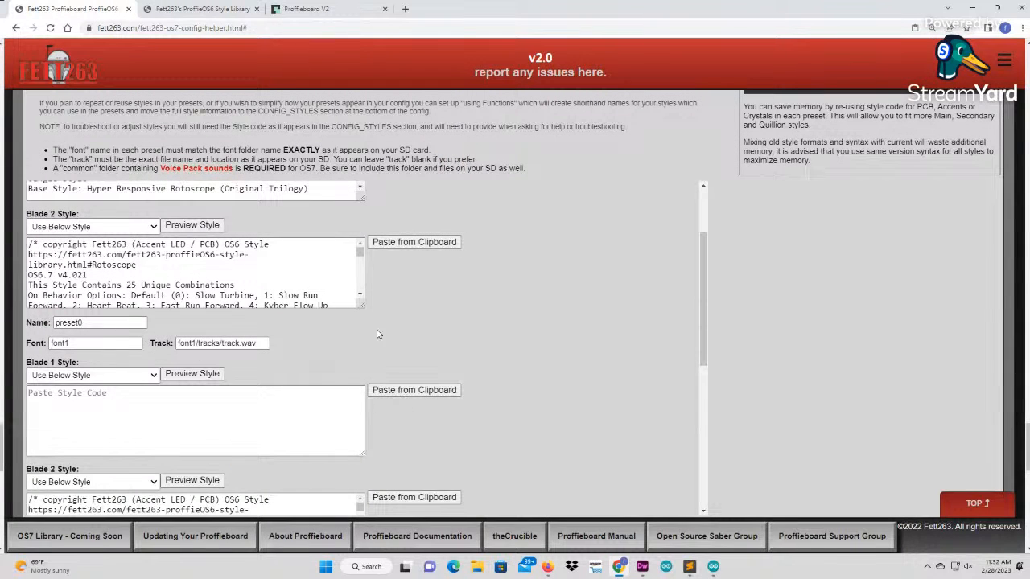
{"action": "left_click", "coordinate": [414, 392]}
{"action": "scroll", "coordinate": [532, 358], "scroll_direction": "down", "scroll_amount": 5}
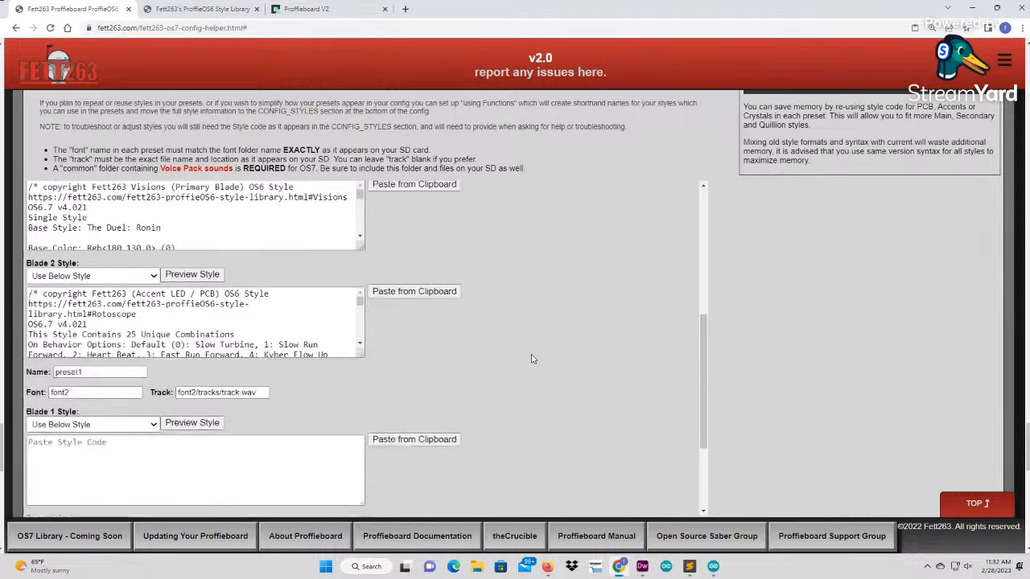
Back in the Style Library, close the Ronin preview and open Kylo Ren Unstable (Film Based) as a main blade.
{"action": "left_click", "coordinate": [218, 9]}
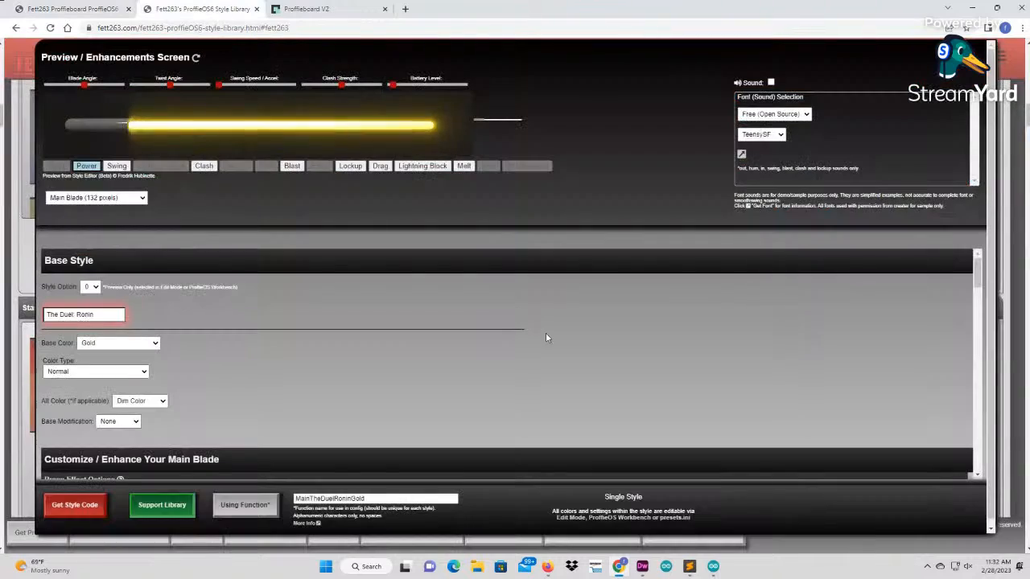
{"action": "left_click", "coordinate": [974, 60]}
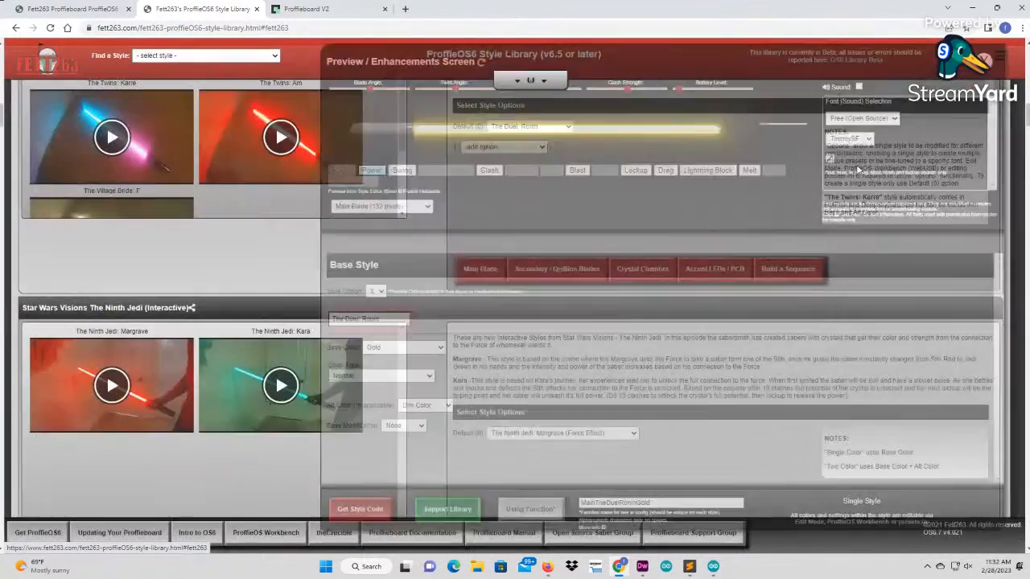
{"action": "scroll", "coordinate": [660, 434], "scroll_direction": "down", "scroll_amount": 10}
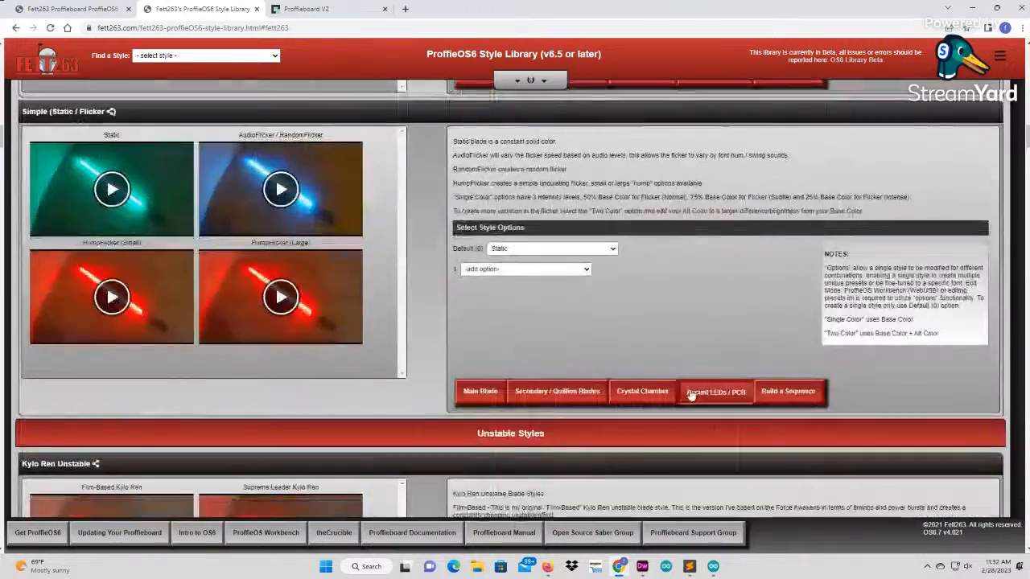
{"action": "scroll", "coordinate": [686, 391], "scroll_direction": "down", "scroll_amount": 4}
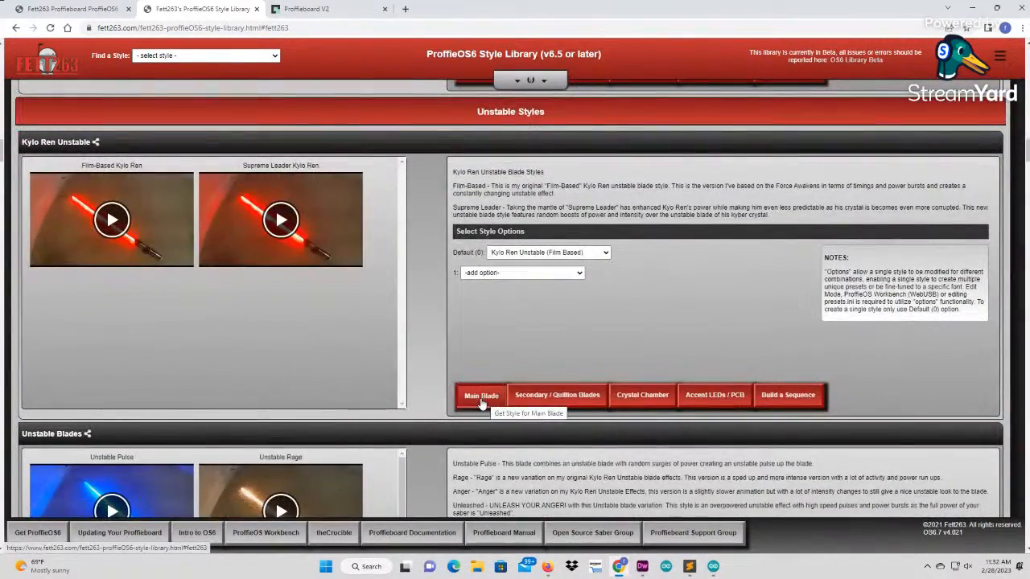
{"action": "left_click", "coordinate": [482, 397]}
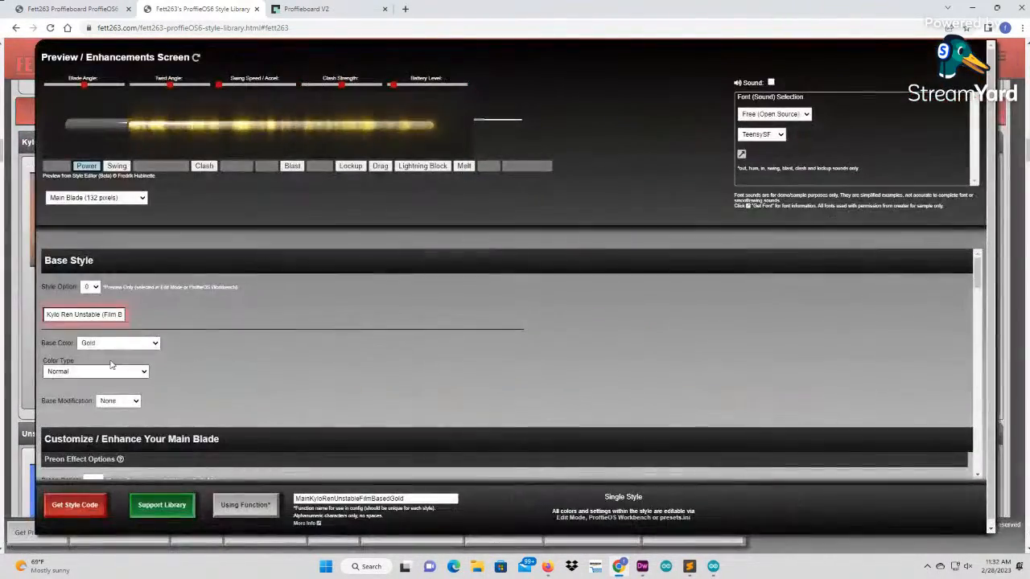
Set the Kylo Ren Unstable blade's base color to Green and copy its style code.
{"action": "left_click", "coordinate": [111, 345]}
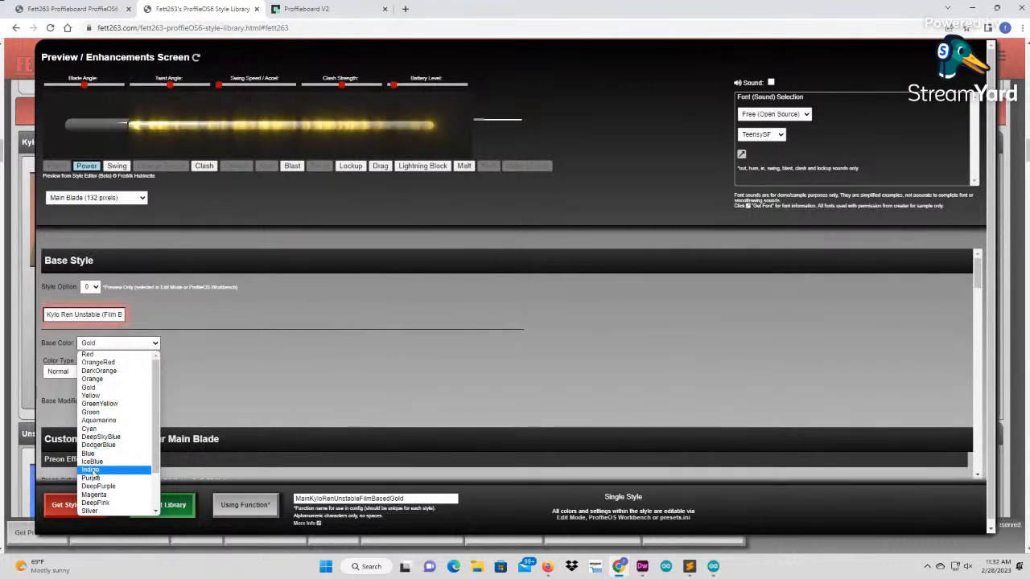
{"action": "left_click", "coordinate": [91, 412]}
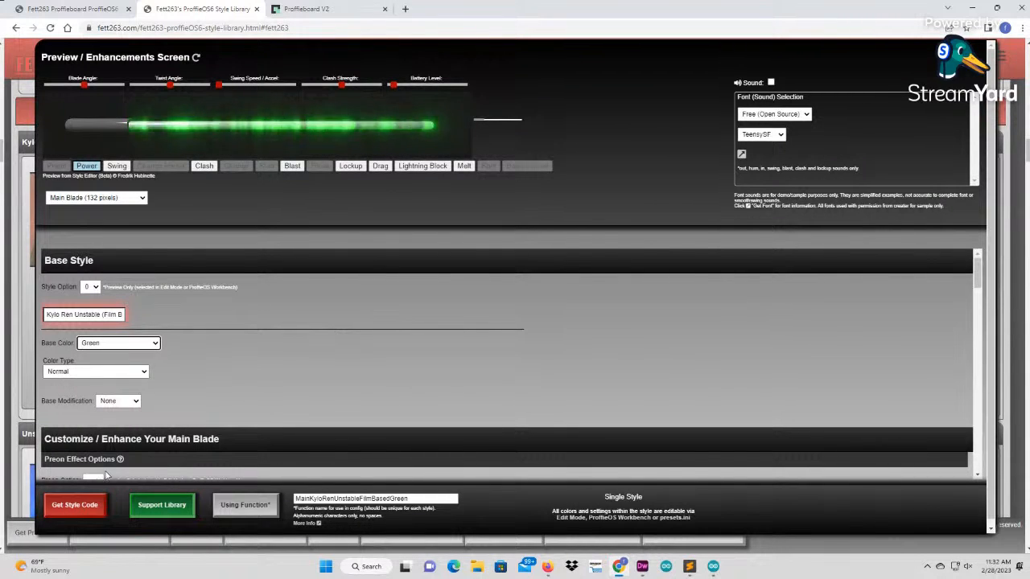
{"action": "left_click", "coordinate": [75, 505]}
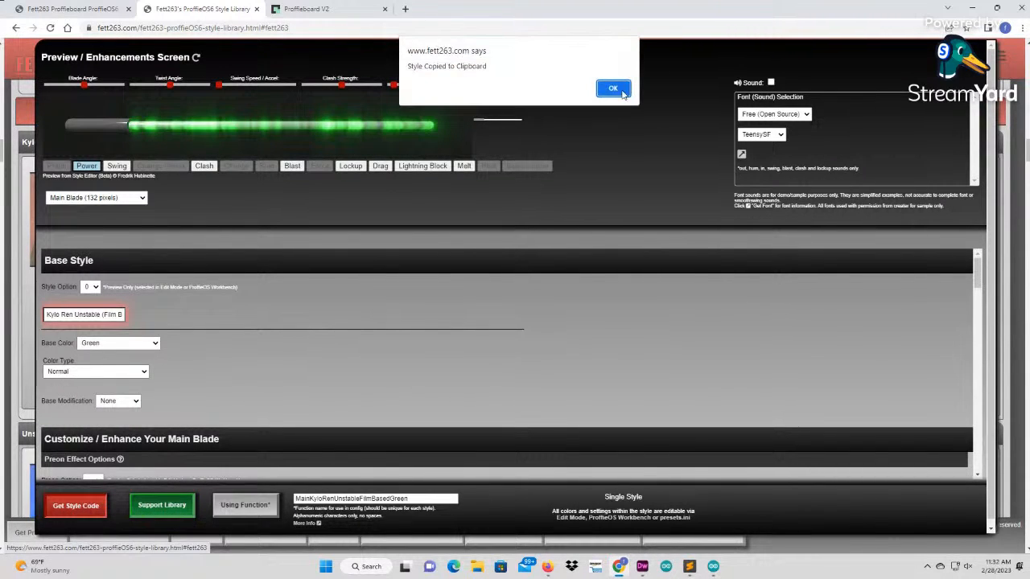
{"action": "left_click", "coordinate": [622, 92]}
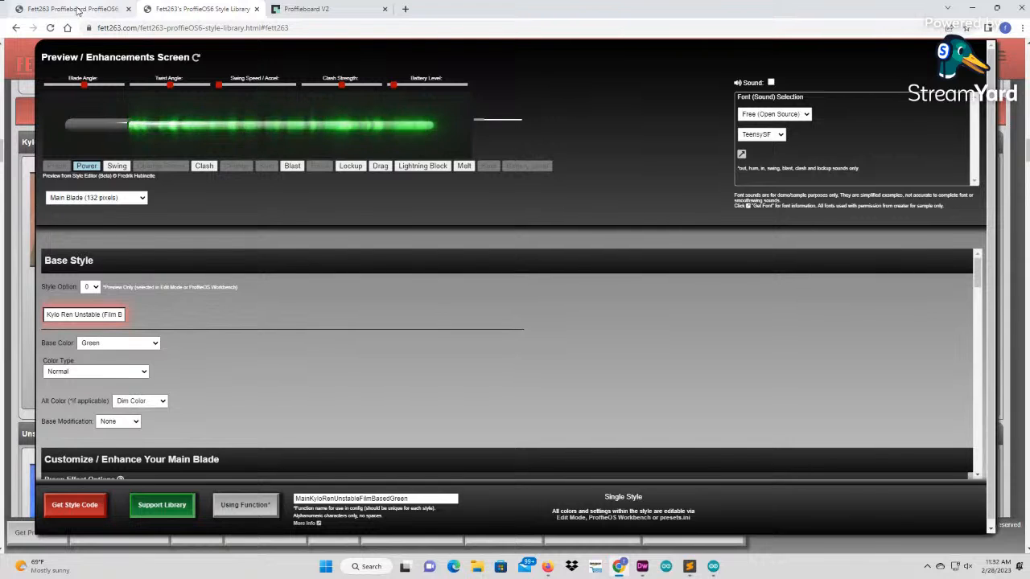
{"action": "scroll", "coordinate": [343, 351], "scroll_direction": "down", "scroll_amount": 8}
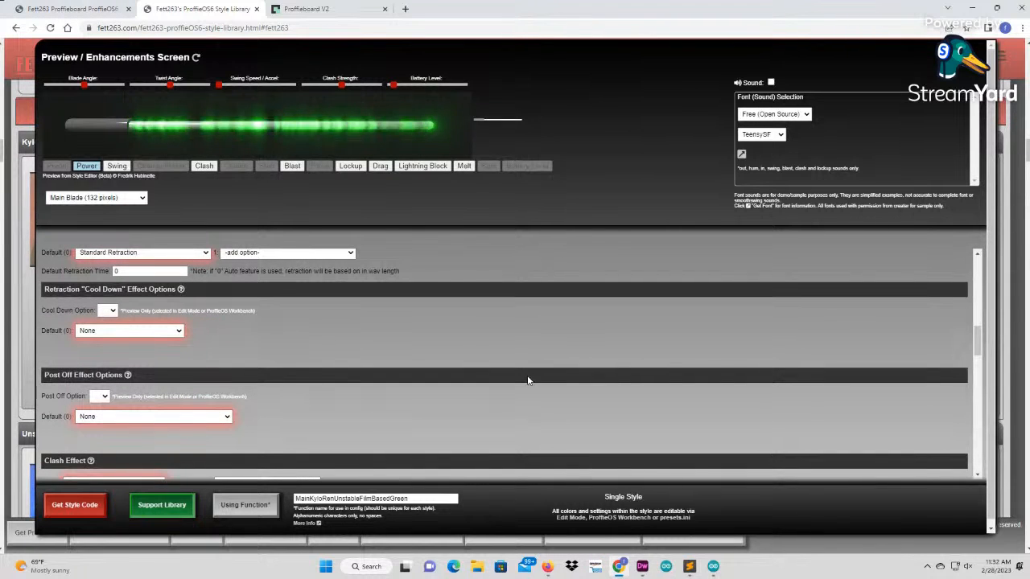
{"action": "scroll", "coordinate": [539, 381], "scroll_direction": "down", "scroll_amount": 6}
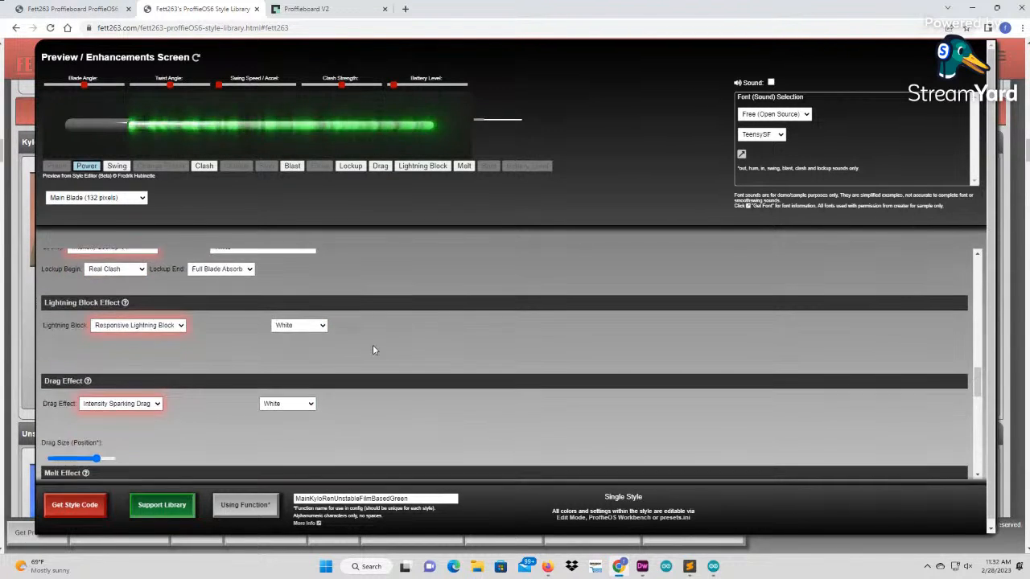
{"action": "scroll", "coordinate": [285, 278], "scroll_direction": "up", "scroll_amount": 2}
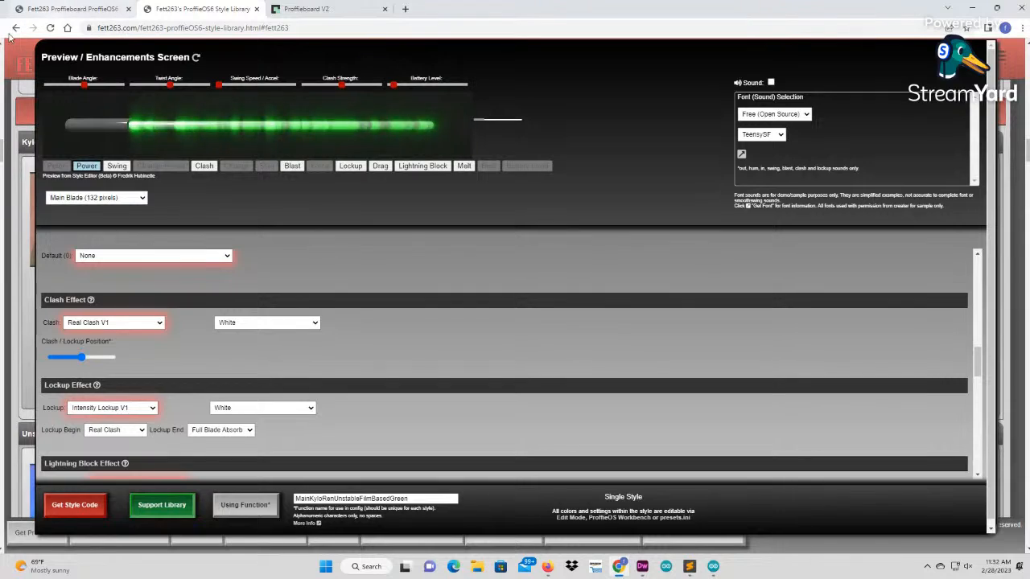
Switch to the Config Helper and paste the Kylo Ren Unstable code as the third preset's Blade 1 style.
{"action": "left_click", "coordinate": [70, 8]}
{"action": "scroll", "coordinate": [395, 448], "scroll_direction": "down", "scroll_amount": 2}
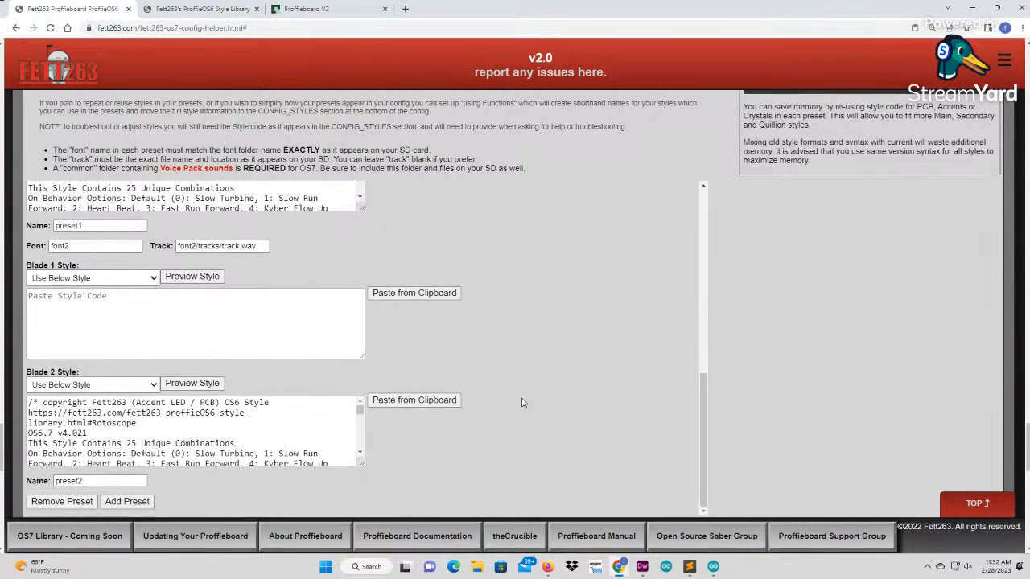
{"action": "left_click", "coordinate": [410, 293]}
Set the second preset's font to Luke and its track to Luke/tracks/venus.wav.
{"action": "scroll", "coordinate": [478, 253], "scroll_direction": "up", "scroll_amount": 10}
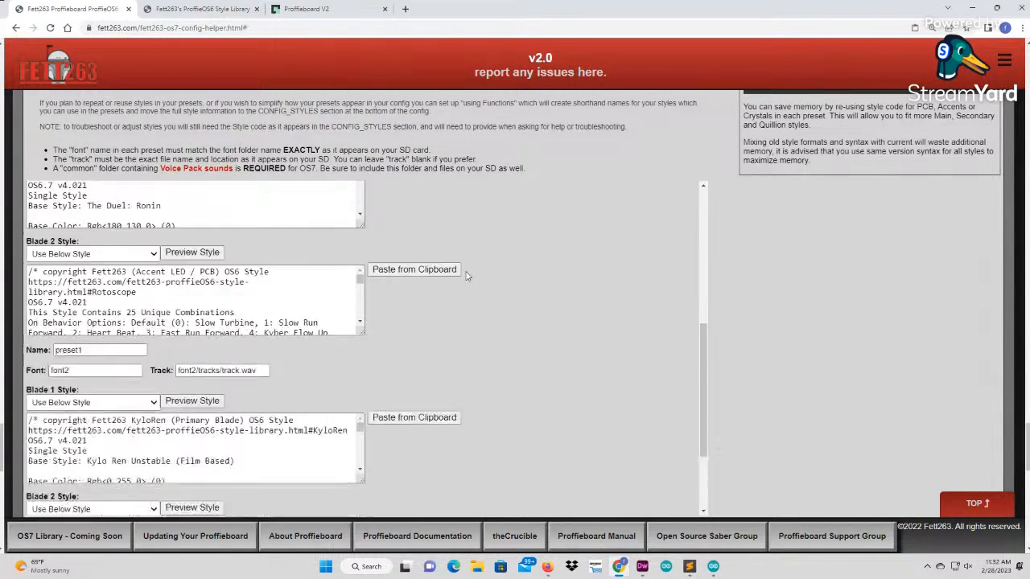
{"action": "scroll", "coordinate": [504, 341], "scroll_direction": "up", "scroll_amount": 2}
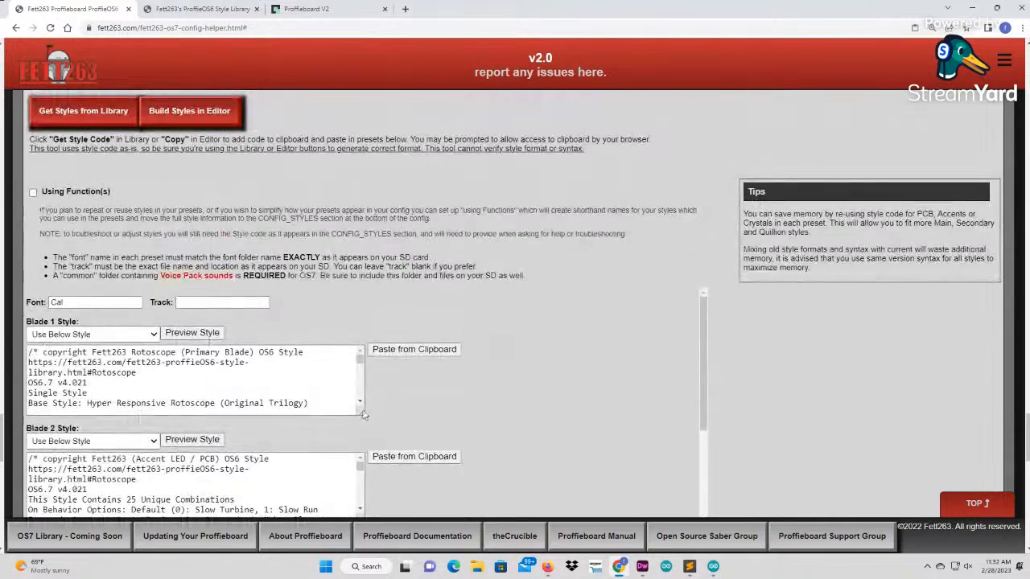
{"action": "scroll", "coordinate": [125, 412], "scroll_direction": "down", "scroll_amount": 2}
{"action": "left_click_drag", "start_coordinate": [74, 397], "coordinate": [44, 396]}
{"action": "type", "text": "Luke"}
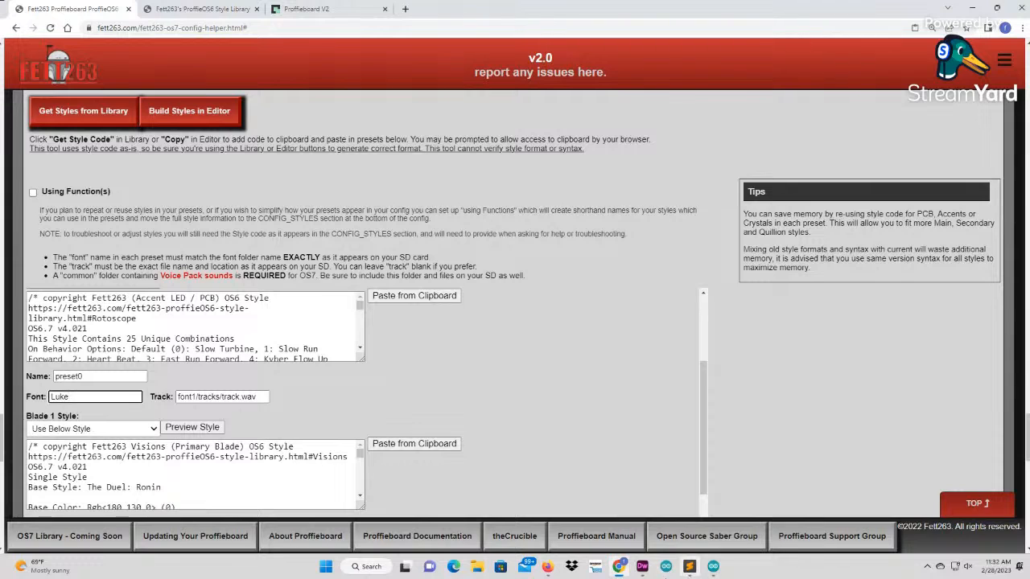
{"action": "left_click", "coordinate": [227, 393]}
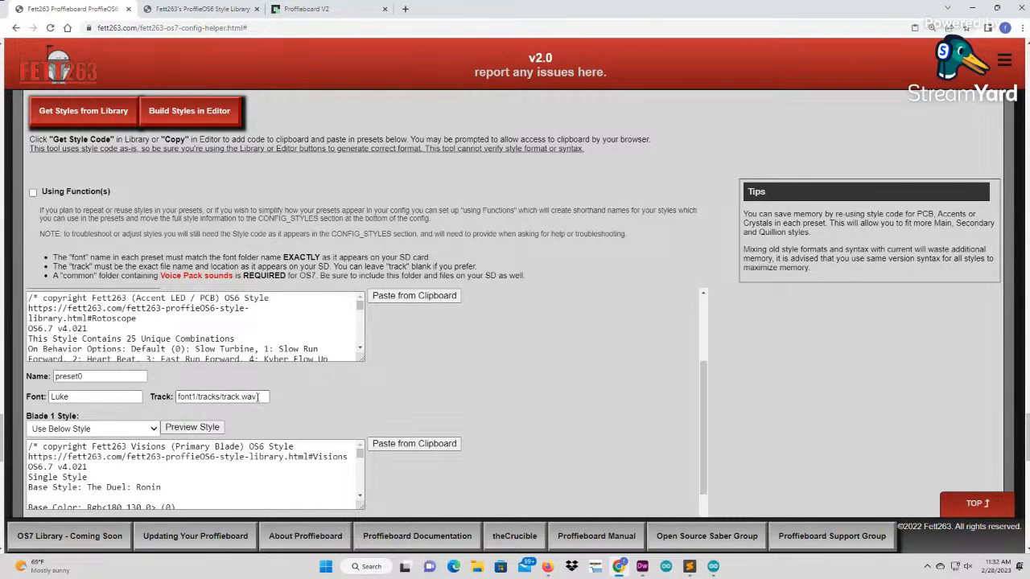
{"action": "left_click_drag", "start_coordinate": [266, 397], "coordinate": [171, 397]}
{"action": "type", "text": "u"}
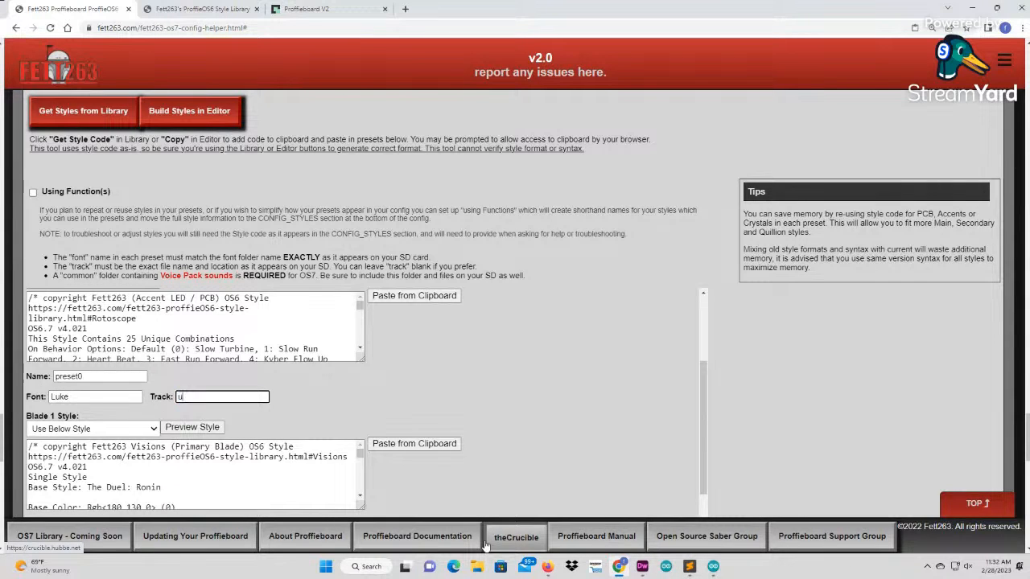
{"action": "type", "text": "ke/tracks/venus.wav"}
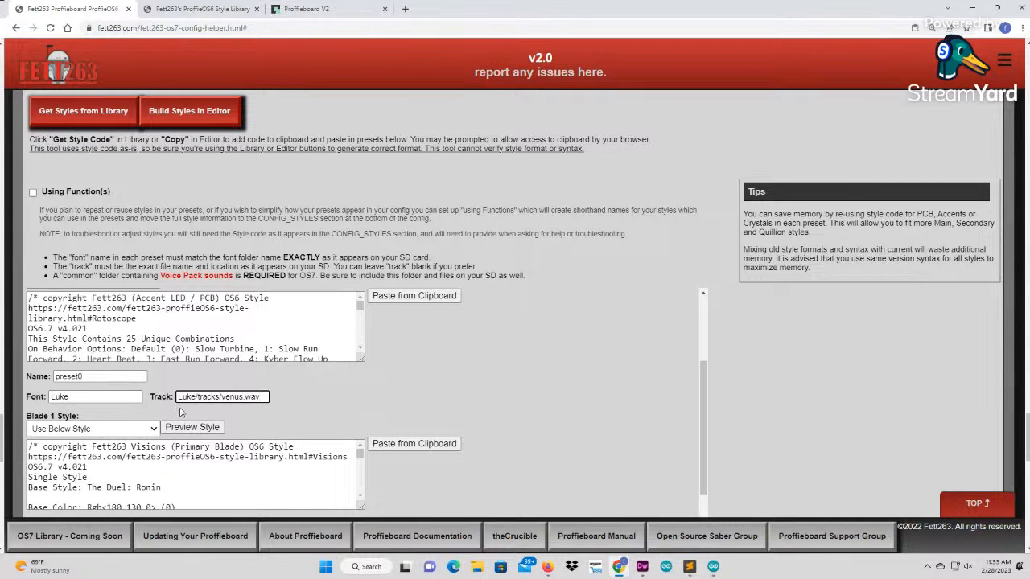
{"action": "scroll", "coordinate": [442, 407], "scroll_direction": "down", "scroll_amount": 5}
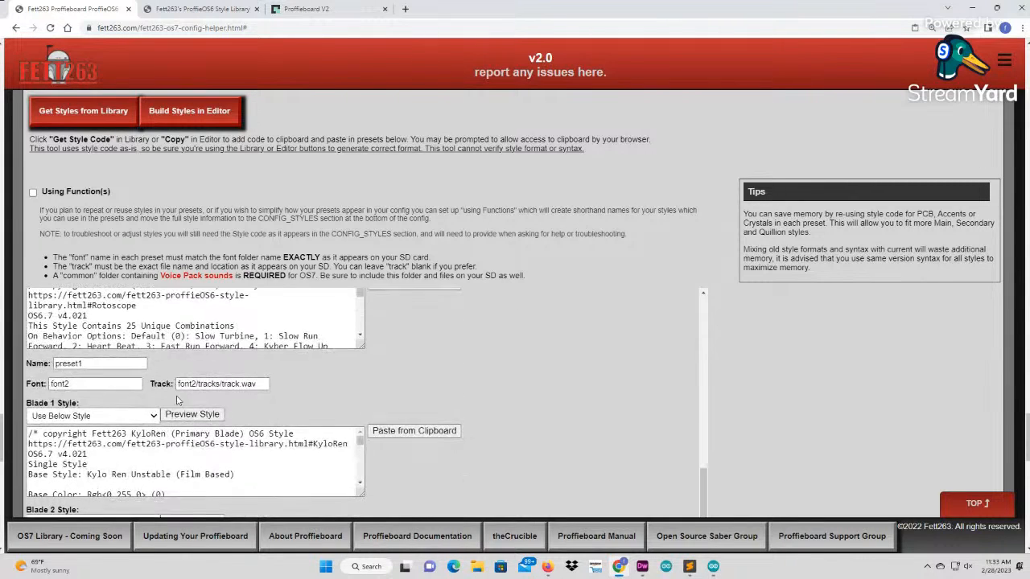
Set the third preset's font to Unstable and its track to Unstable/tracks/track.wav.
{"action": "left_click_drag", "start_coordinate": [82, 384], "coordinate": [22, 388]}
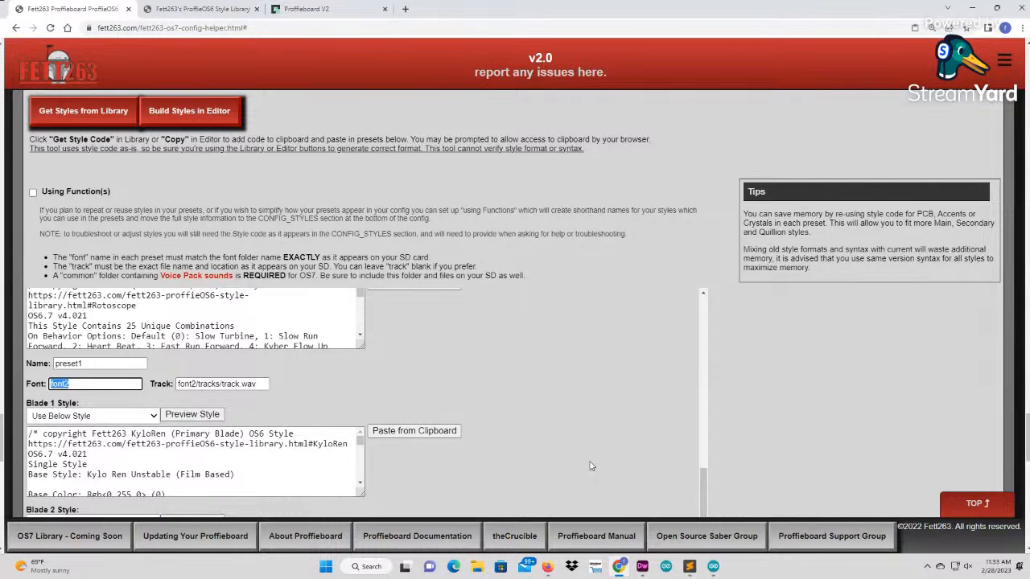
{"action": "type", "text": "Un"}
{"action": "double_click", "coordinate": [186, 384]}
{"action": "type", "text": "Unstable"}
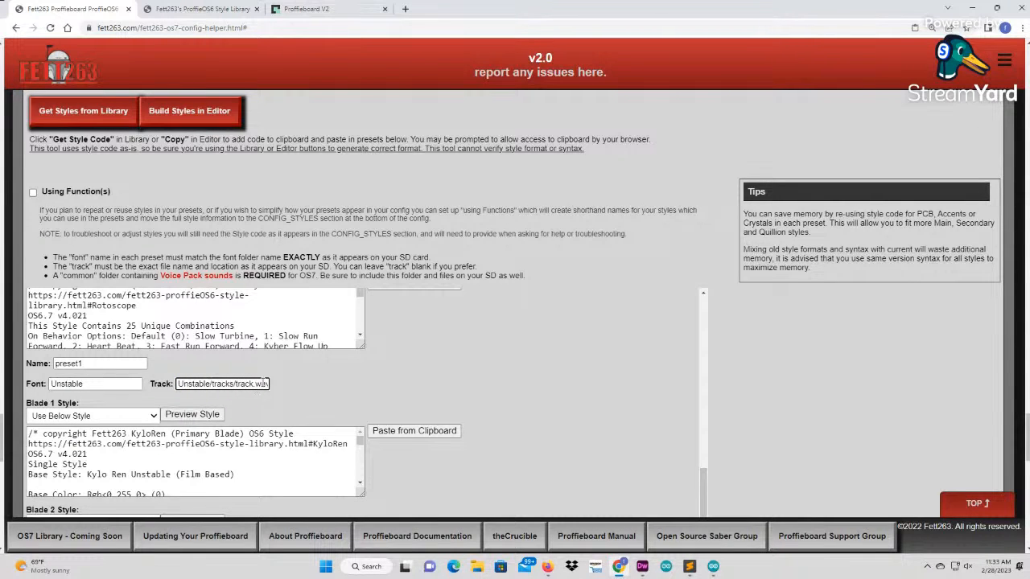
{"action": "left_click", "coordinate": [290, 386]}
Review the filled-in presets and generate the full config from all selections.
{"action": "scroll", "coordinate": [588, 400], "scroll_direction": "down", "scroll_amount": 4}
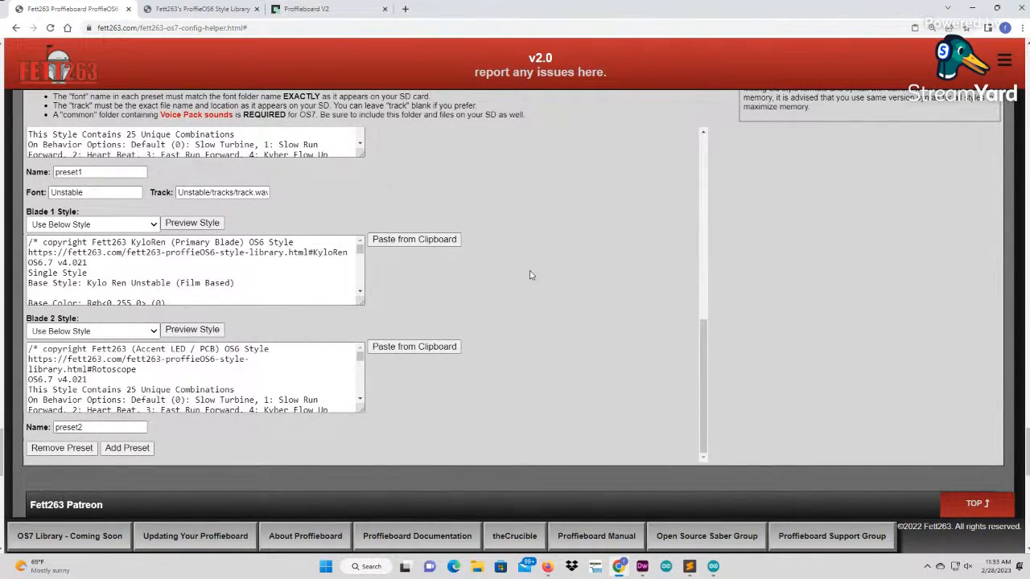
{"action": "scroll", "coordinate": [531, 277], "scroll_direction": "up", "scroll_amount": 2}
{"action": "scroll", "coordinate": [548, 302], "scroll_direction": "up", "scroll_amount": 10}
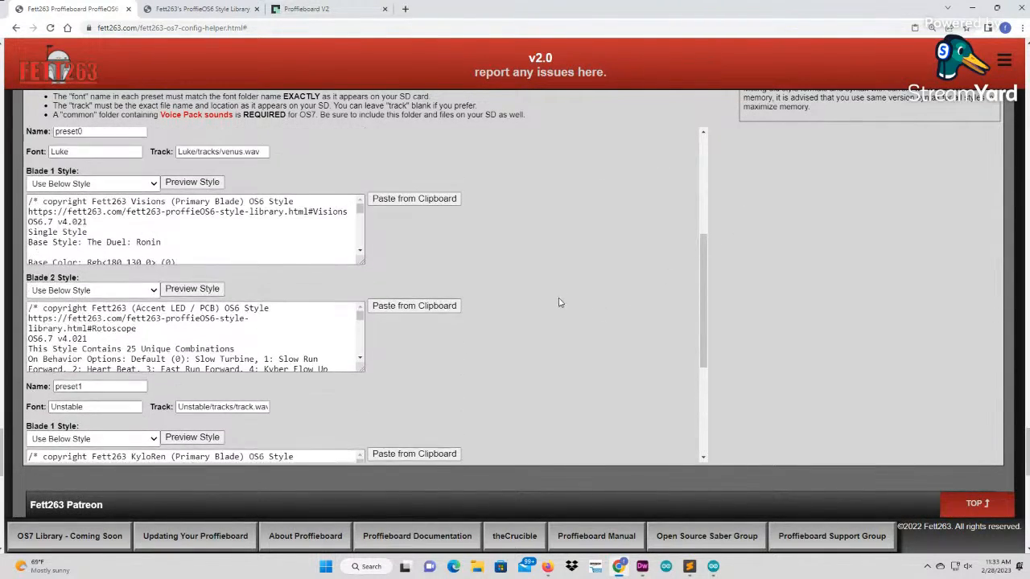
{"action": "scroll", "coordinate": [559, 319], "scroll_direction": "down", "scroll_amount": 5}
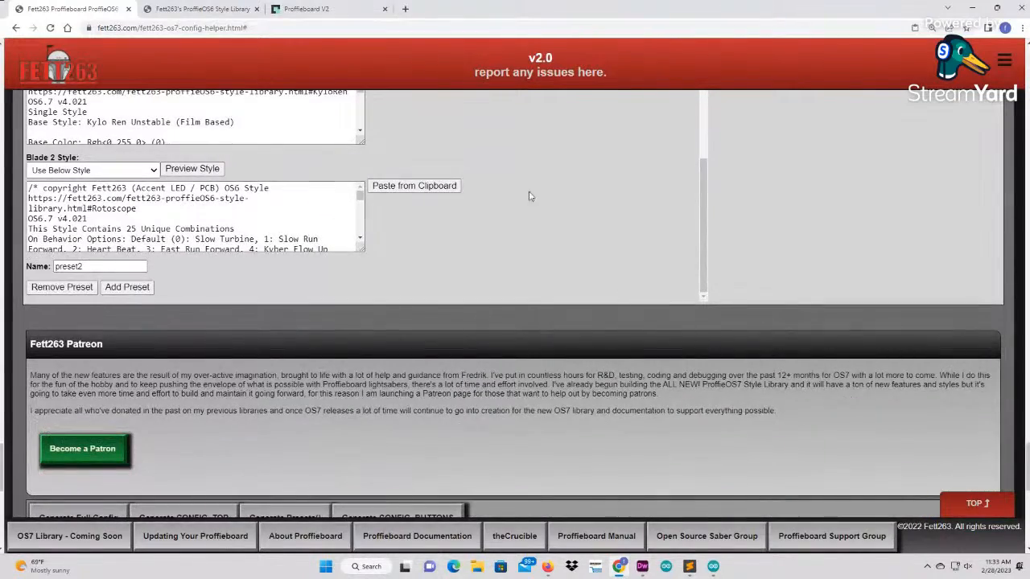
{"action": "scroll", "coordinate": [610, 233], "scroll_direction": "down", "scroll_amount": 3}
{"action": "scroll", "coordinate": [659, 263], "scroll_direction": "down", "scroll_amount": 2}
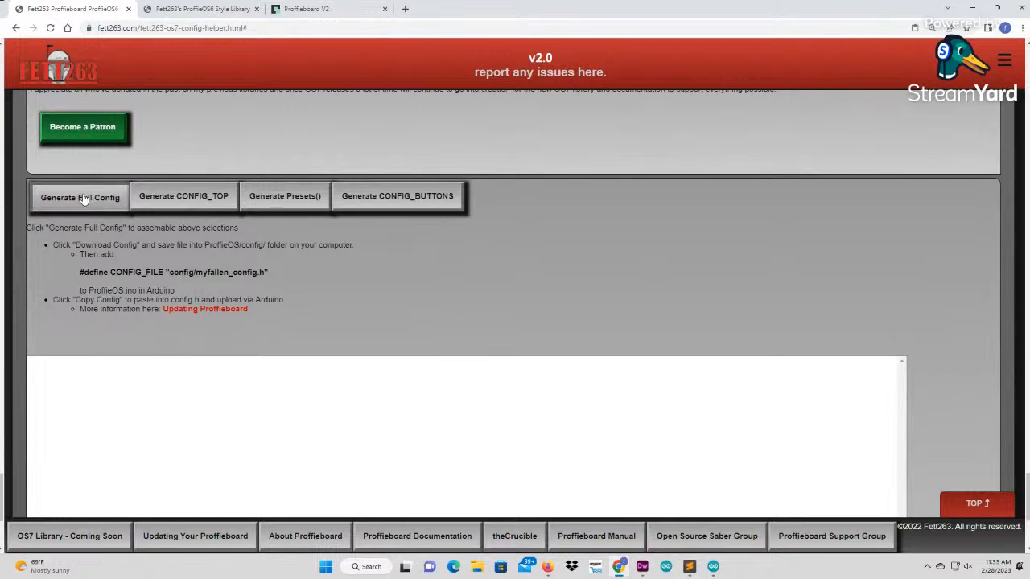
{"action": "scroll", "coordinate": [566, 310], "scroll_direction": "down", "scroll_amount": 1}
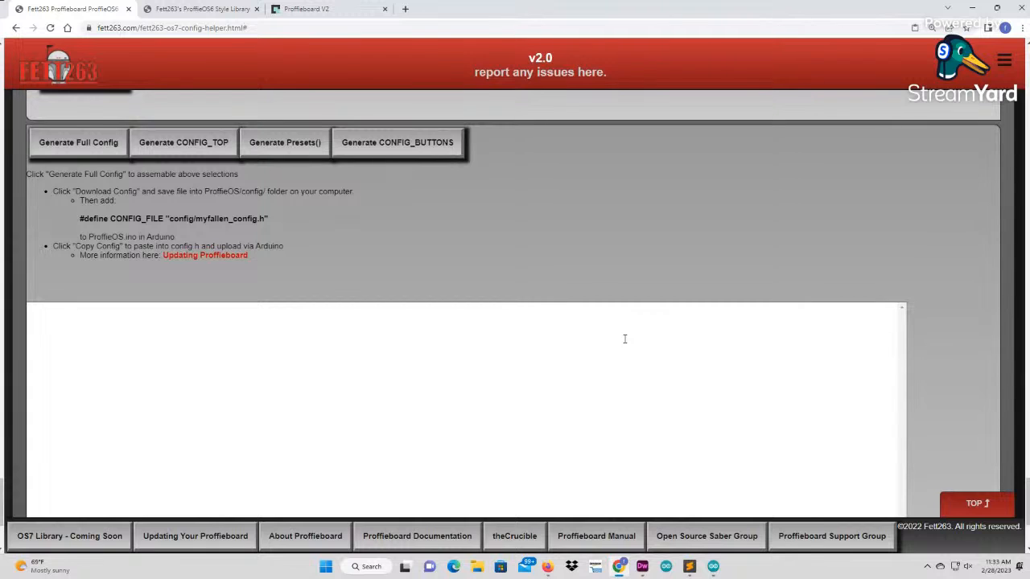
{"action": "left_click", "coordinate": [73, 153]}
Examine the generated config code, from the defines and prop include through the first preset's style code.
{"action": "scroll", "coordinate": [408, 349], "scroll_direction": "down", "scroll_amount": 3}
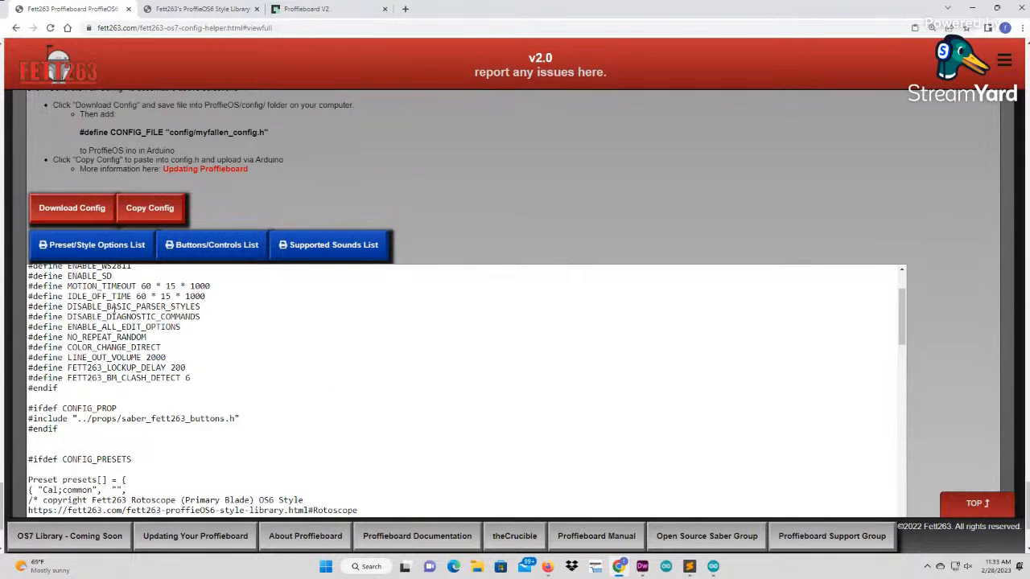
{"action": "scroll", "coordinate": [113, 307], "scroll_direction": "up", "scroll_amount": 3}
{"action": "scroll", "coordinate": [105, 354], "scroll_direction": "down", "scroll_amount": 1}
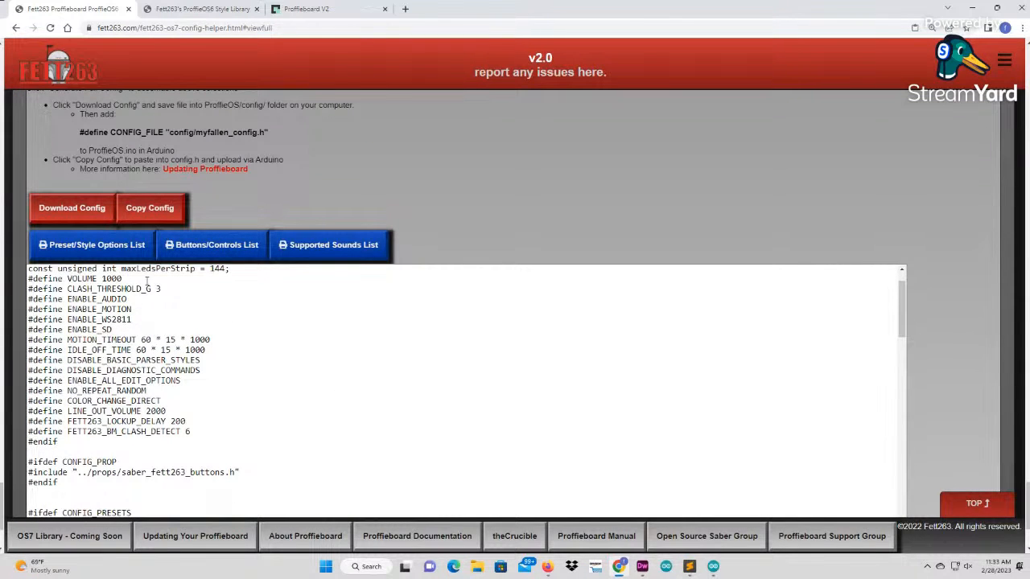
{"action": "scroll", "coordinate": [233, 409], "scroll_direction": "down", "scroll_amount": 3}
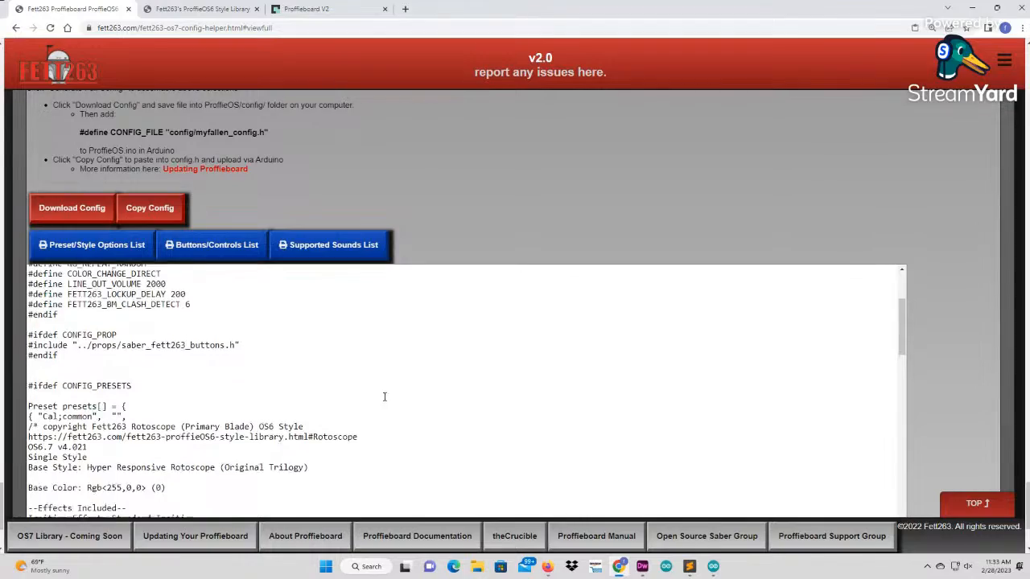
{"action": "scroll", "coordinate": [185, 338], "scroll_direction": "down", "scroll_amount": 1}
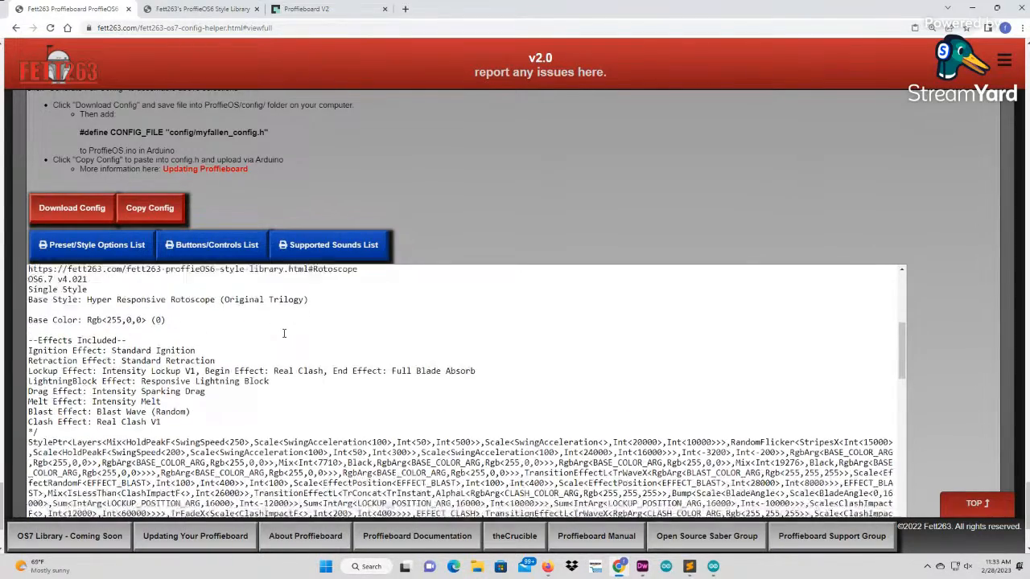
{"action": "scroll", "coordinate": [203, 321], "scroll_direction": "down", "scroll_amount": 2}
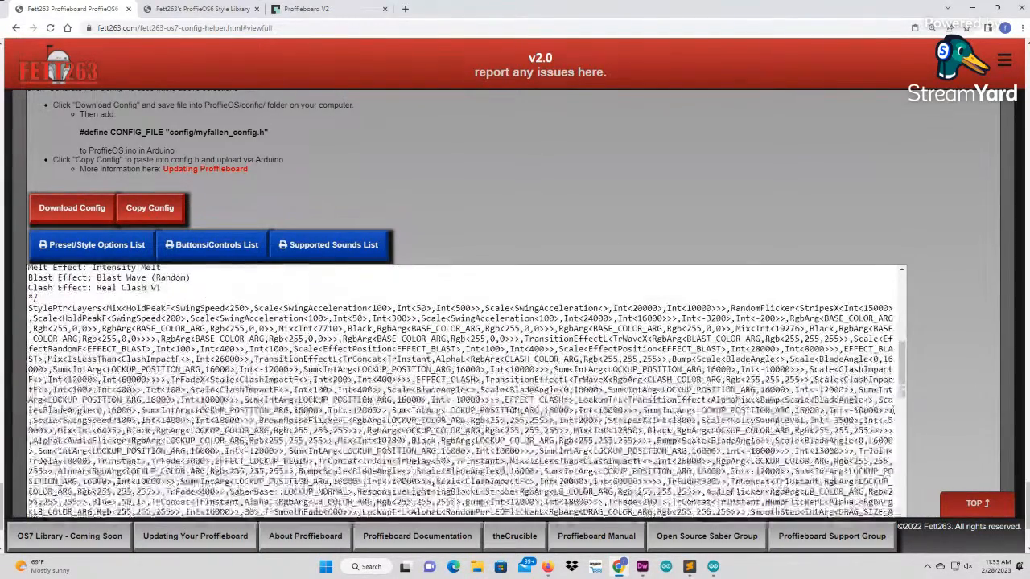
{"action": "scroll", "coordinate": [954, 389], "scroll_direction": "down", "scroll_amount": 1}
{"action": "scroll", "coordinate": [953, 389], "scroll_direction": "up", "scroll_amount": 1}
{"action": "scroll", "coordinate": [448, 318], "scroll_direction": "up", "scroll_amount": 3}
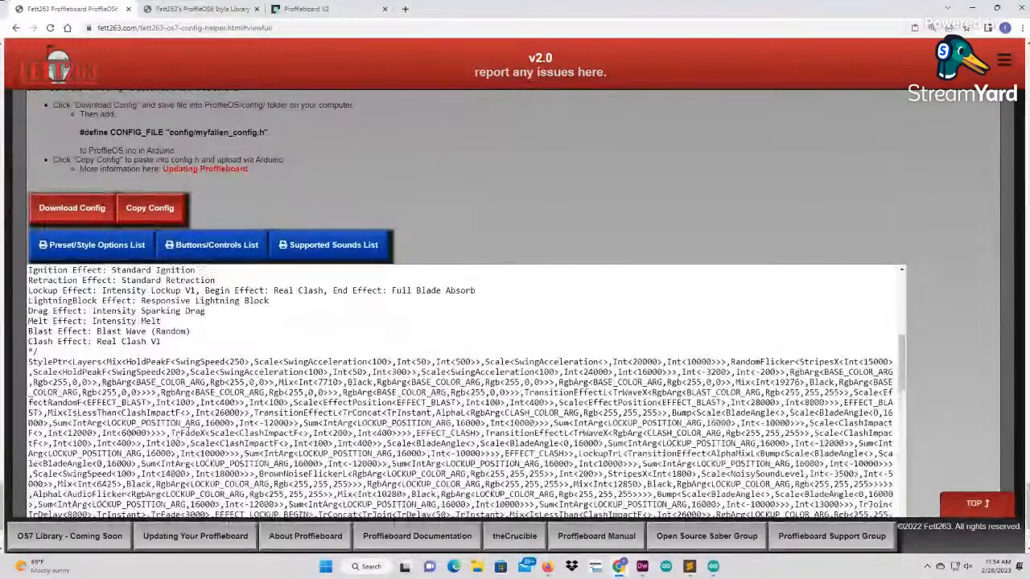
{"action": "scroll", "coordinate": [448, 318], "scroll_direction": "up", "scroll_amount": 1}
{"action": "scroll", "coordinate": [571, 183], "scroll_direction": "up", "scroll_amount": 1}
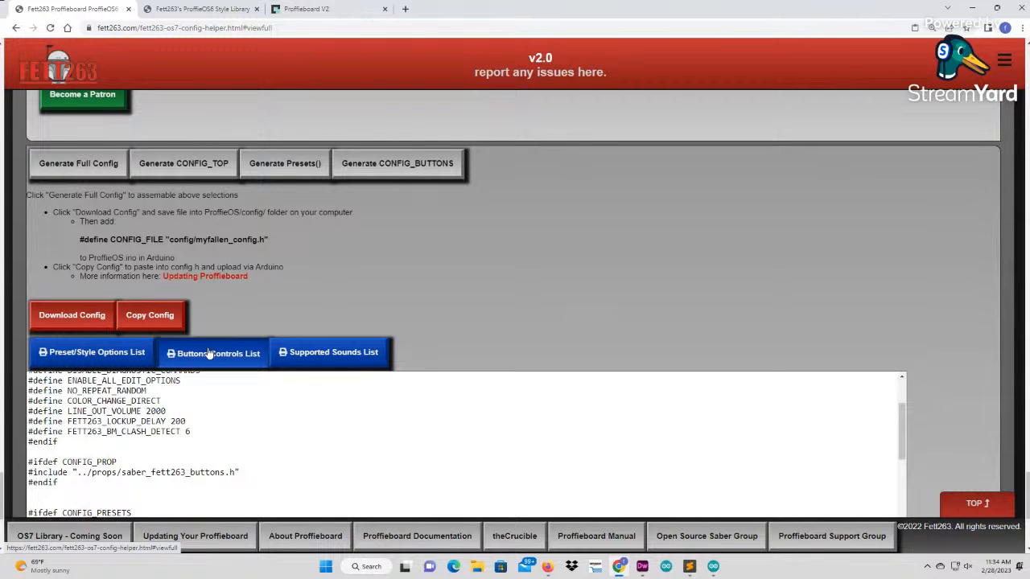
{"action": "left_click", "coordinate": [72, 320]}
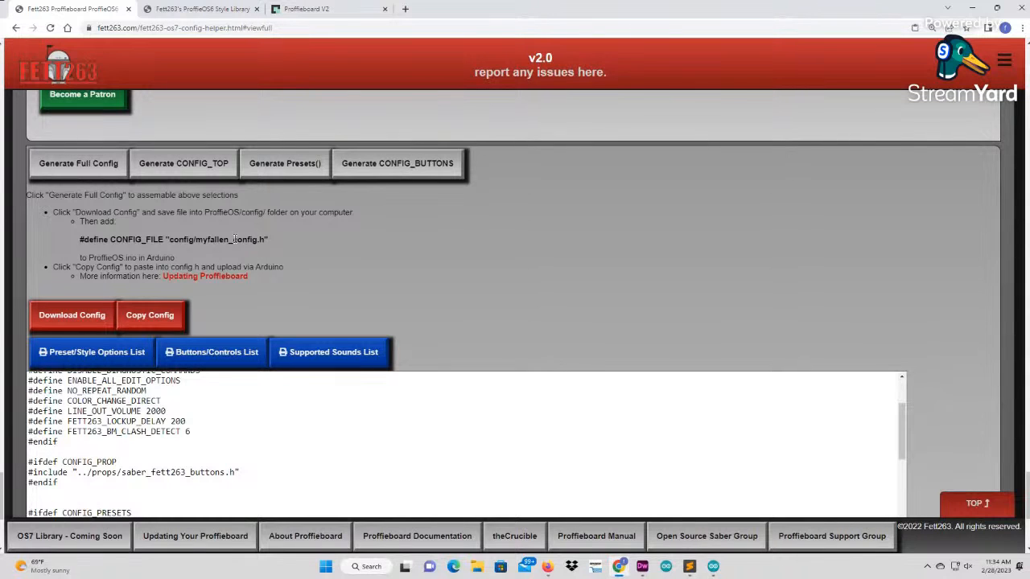
{"action": "left_click", "coordinate": [88, 314]}
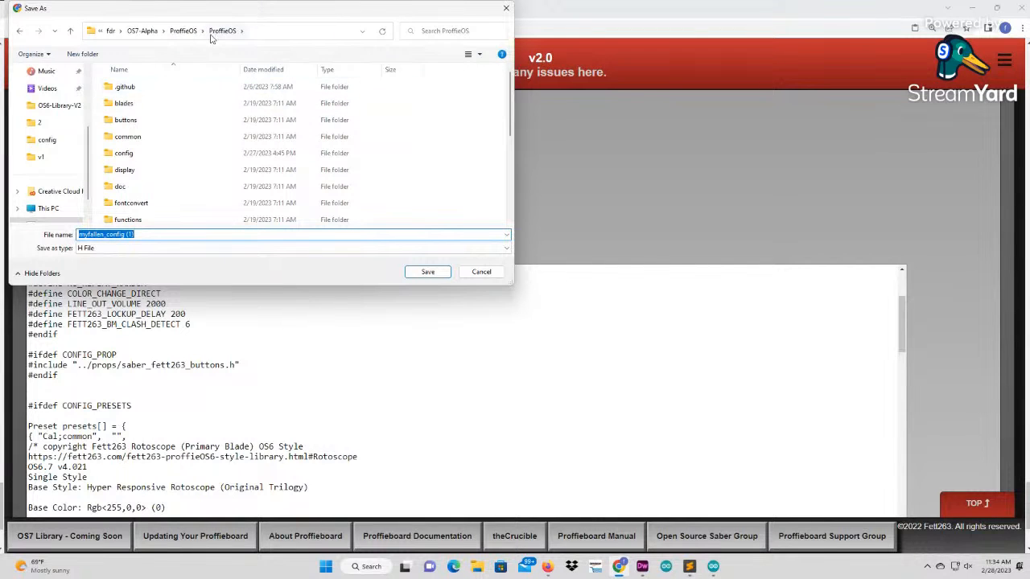
{"action": "left_click", "coordinate": [132, 153]}
{"action": "double_click", "coordinate": [131, 153]}
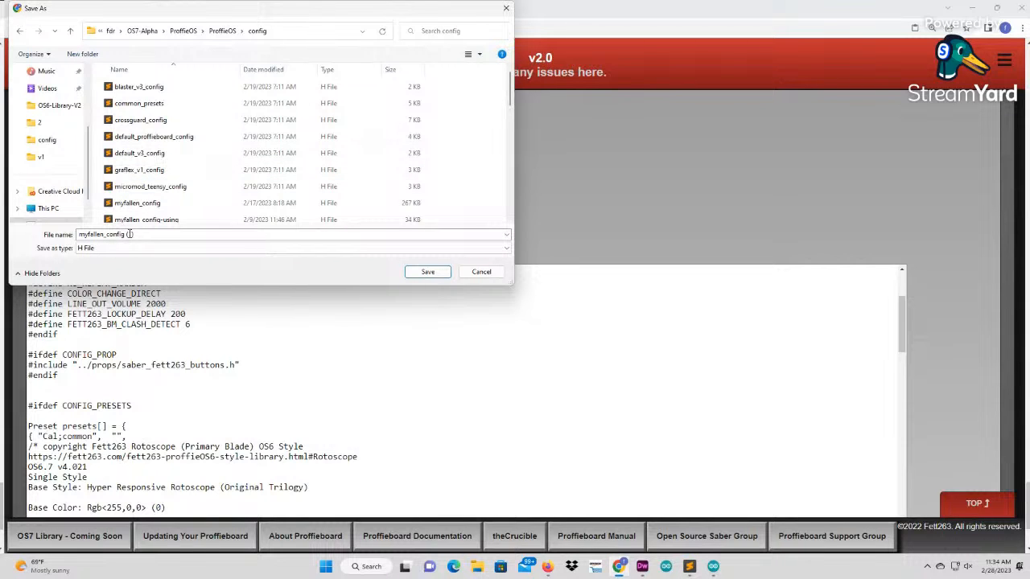
{"action": "left_click", "coordinate": [135, 233]}
{"action": "left_click", "coordinate": [122, 234]}
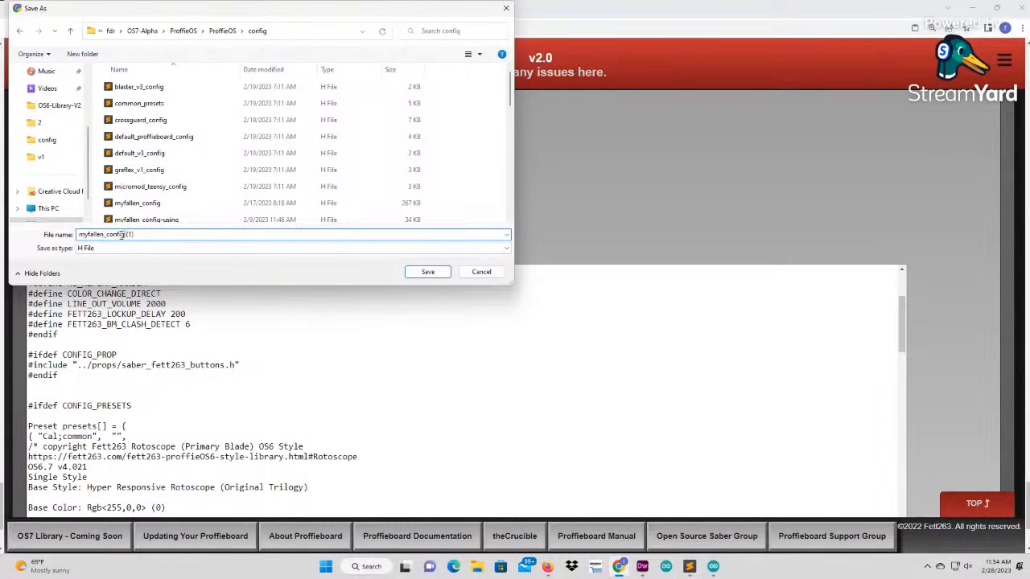
{"action": "left_click_drag", "start_coordinate": [125, 234], "coordinate": [135, 235]}
{"action": "left_click", "coordinate": [473, 272]}
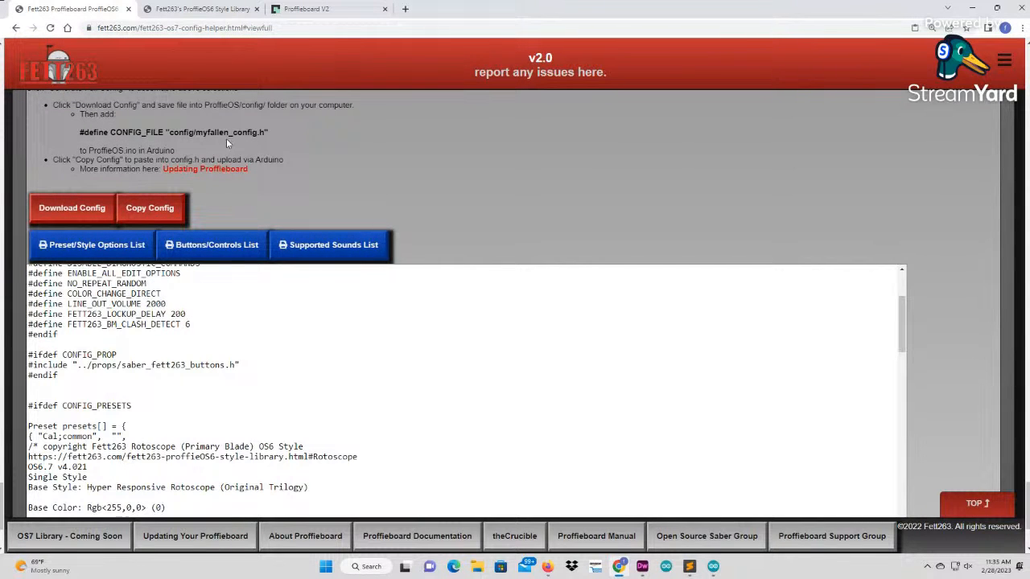
Copy the line #define CONFIG_FILE "config/myfallen_config.h" from the download instructions.
{"action": "left_click_drag", "start_coordinate": [266, 132], "coordinate": [79, 135]}
{"action": "key", "text": "ctrl+c"}
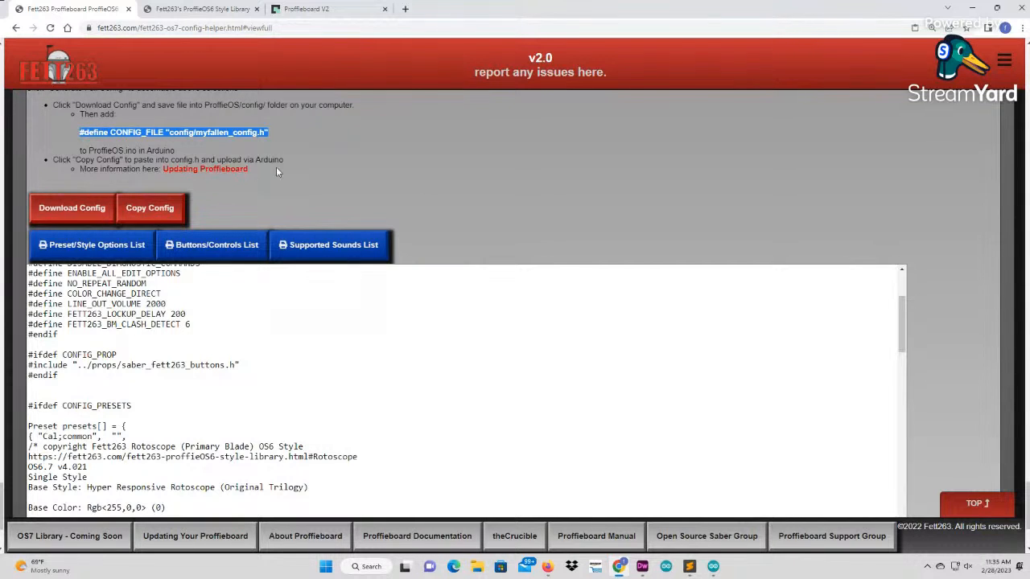
{"action": "scroll", "coordinate": [346, 183], "scroll_direction": "up", "scroll_amount": 1}
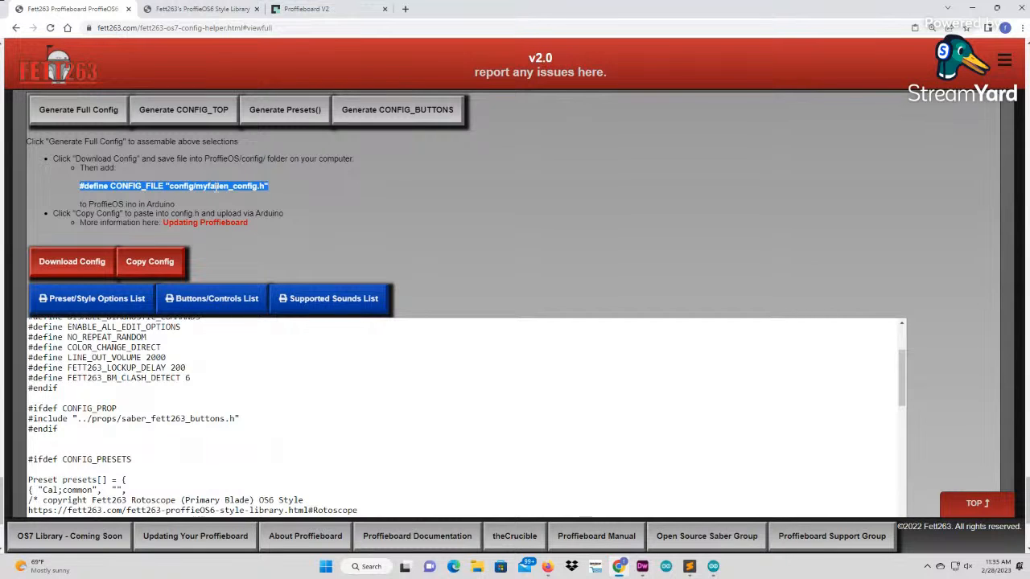
{"action": "right_click", "coordinate": [215, 187]}
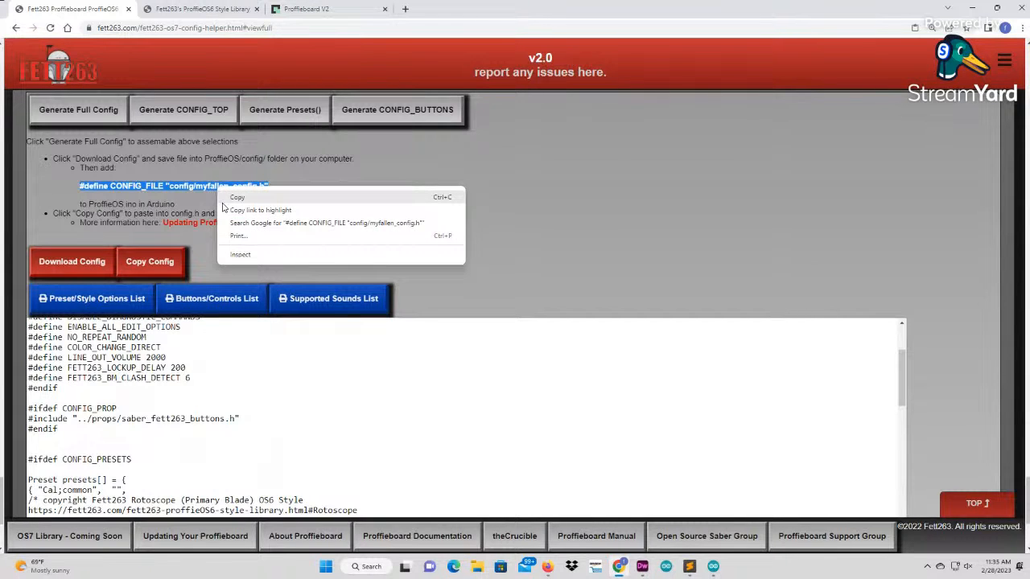
{"action": "left_click", "coordinate": [233, 198]}
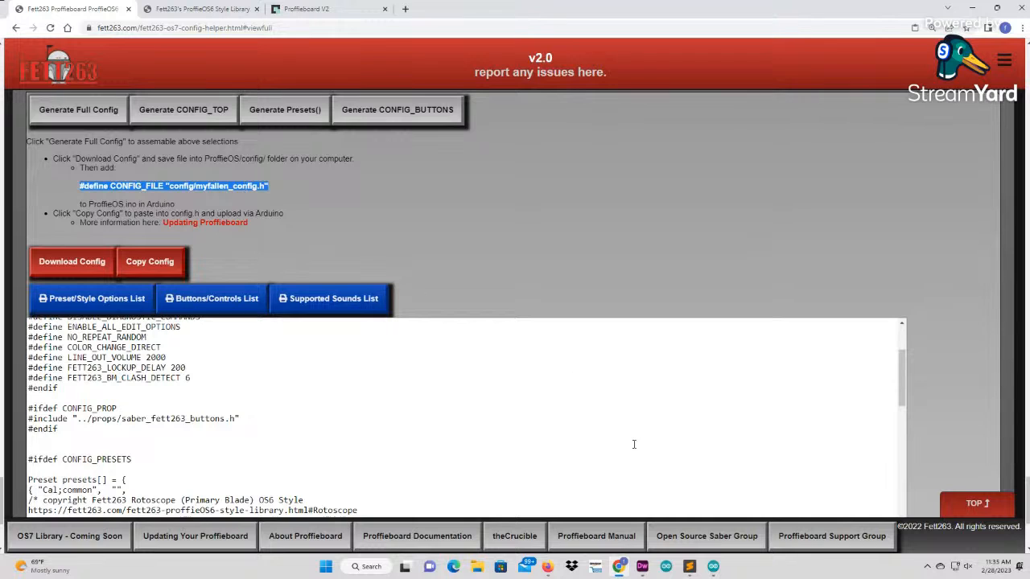
Switch to the ProffieOS sketch in Arduino and paste the myfallen_config.h define on a new line below the mympp_config.h define.
{"action": "left_click", "coordinate": [713, 567]}
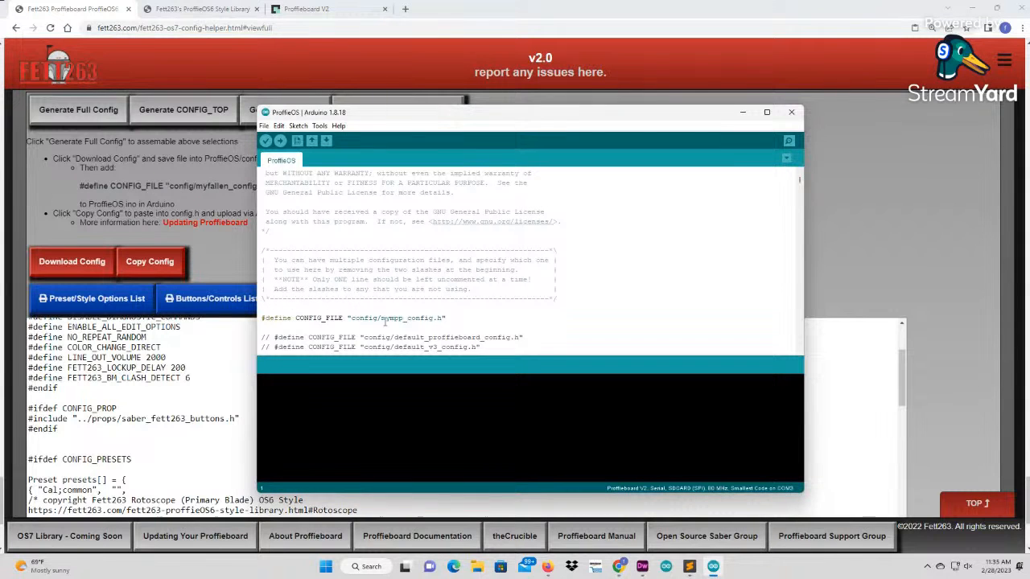
{"action": "left_click", "coordinate": [261, 319]}
{"action": "left_click", "coordinate": [448, 318]}
{"action": "key", "text": "Return"}
{"action": "right_click", "coordinate": [362, 331]}
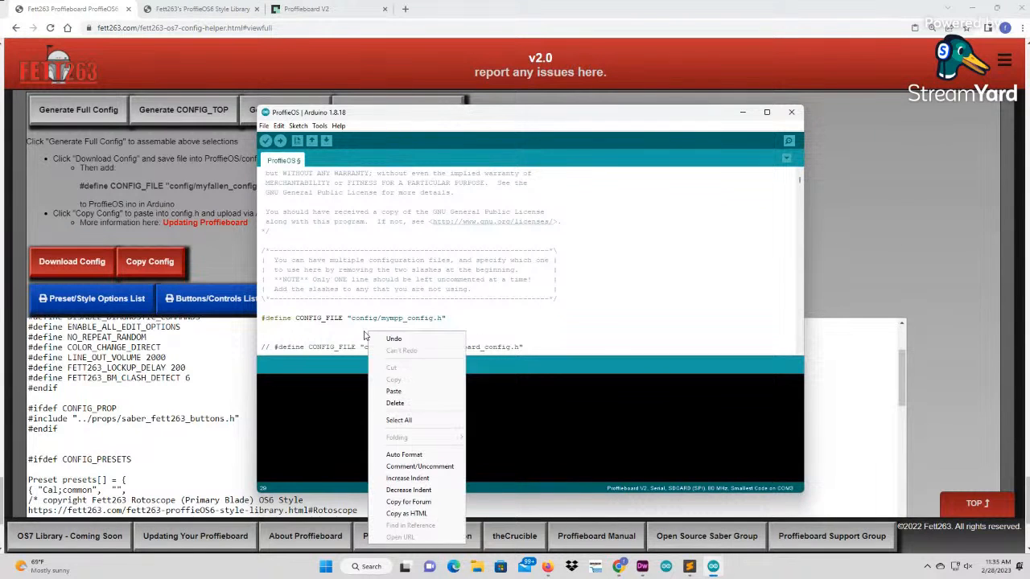
{"action": "left_click", "coordinate": [391, 392]}
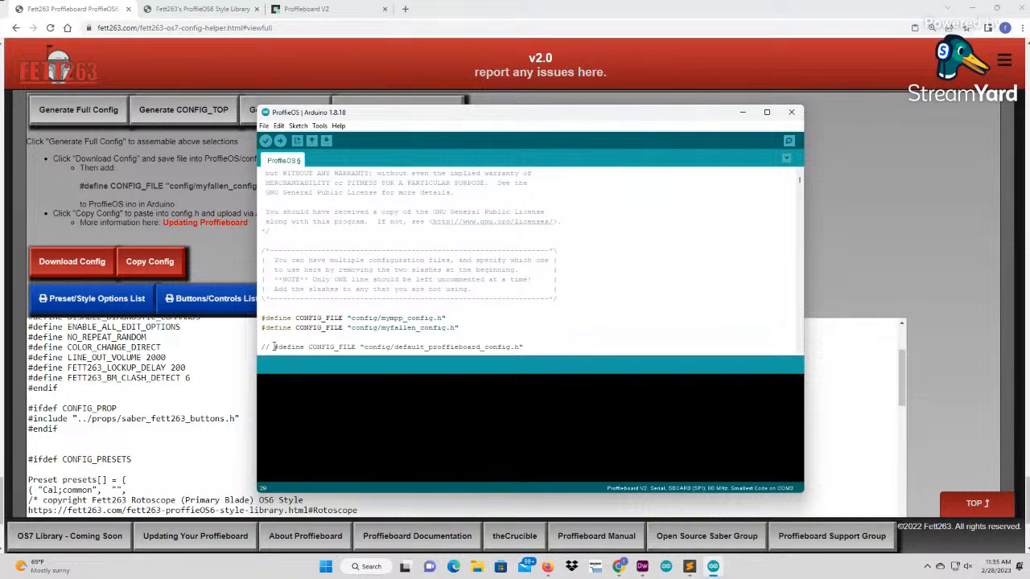
Comment out the mympp_config.h define with //, leaving only the myfallen_config.h define active.
{"action": "scroll", "coordinate": [278, 338], "scroll_direction": "down", "scroll_amount": 4}
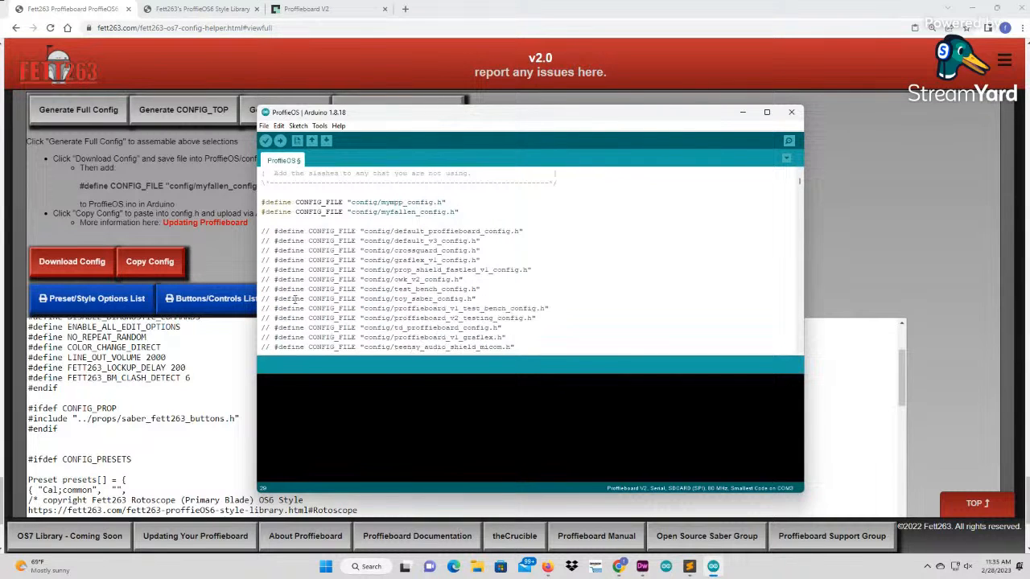
{"action": "scroll", "coordinate": [346, 287], "scroll_direction": "up", "scroll_amount": 1}
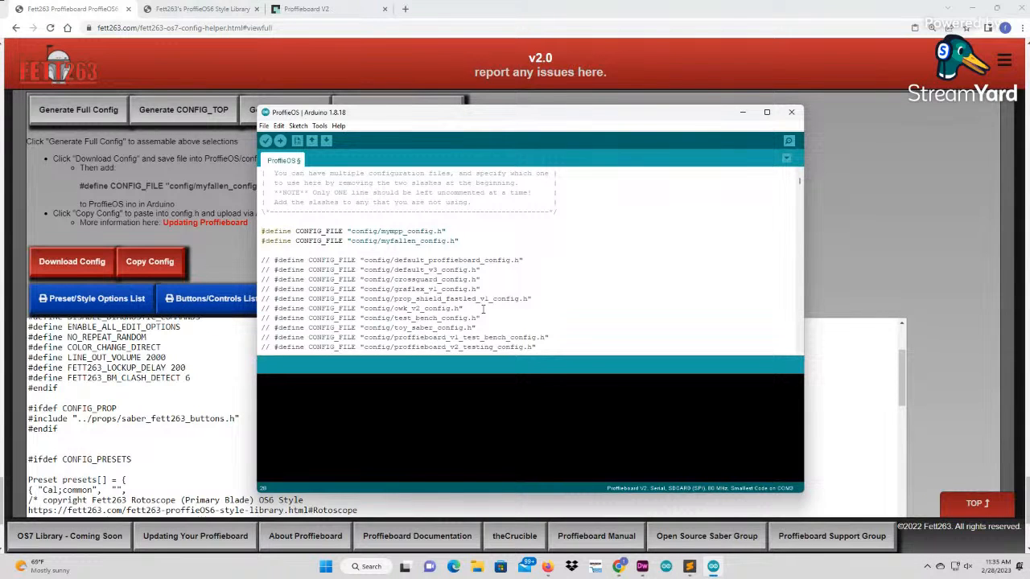
{"action": "type", "text": "//"}
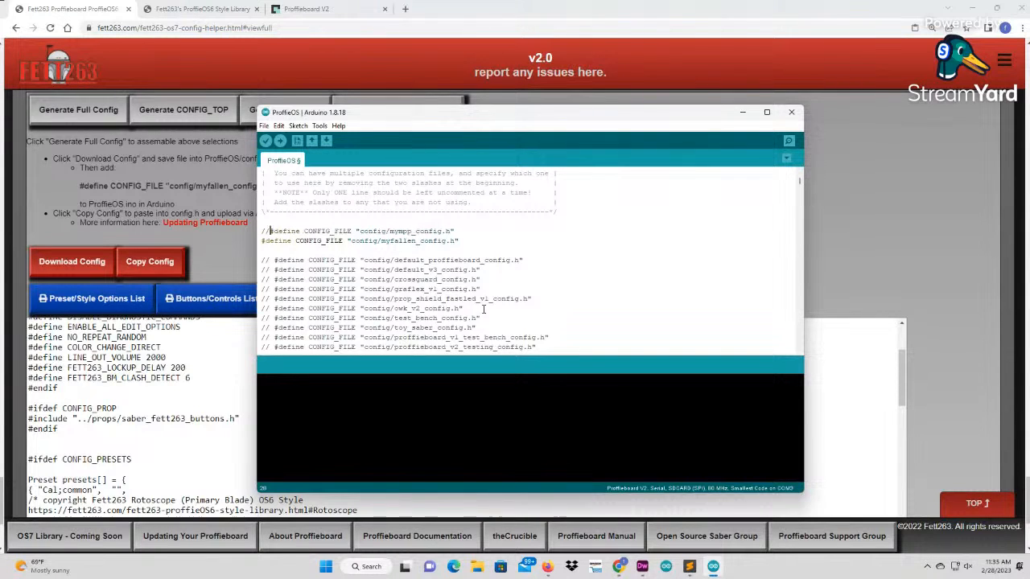
{"action": "left_click", "coordinate": [486, 257]}
{"action": "left_click_drag", "start_coordinate": [454, 231], "coordinate": [282, 231]}
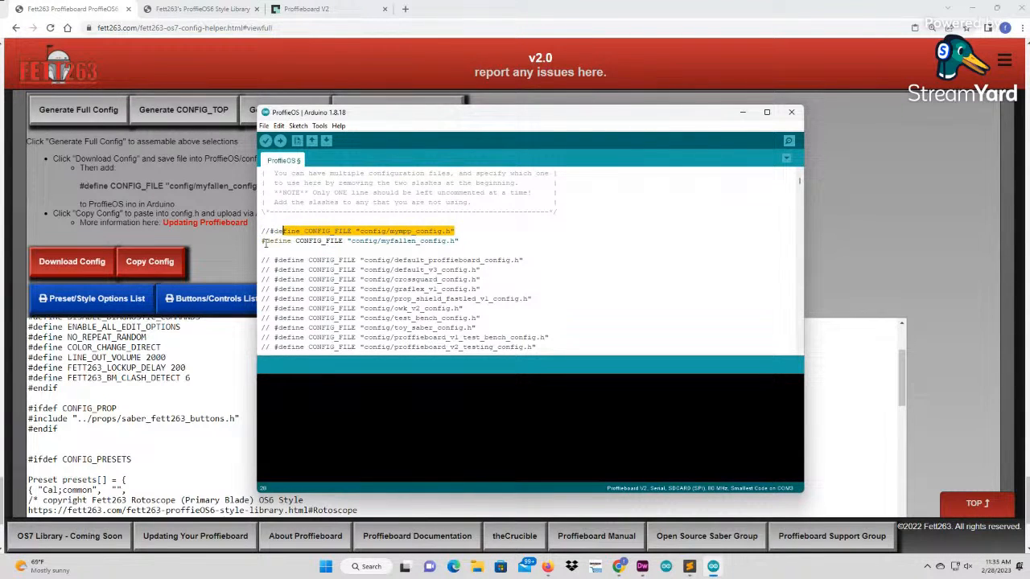
{"action": "left_click", "coordinate": [275, 243]}
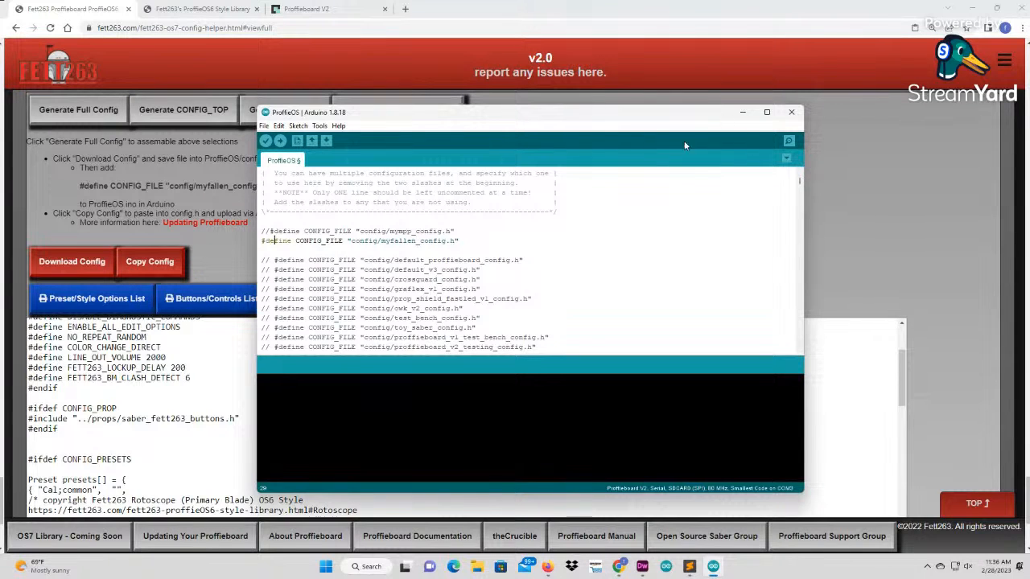
Return to the Config Helper and open the Preset/Style Options List to read the styles for each blade.
{"action": "left_click", "coordinate": [742, 114]}
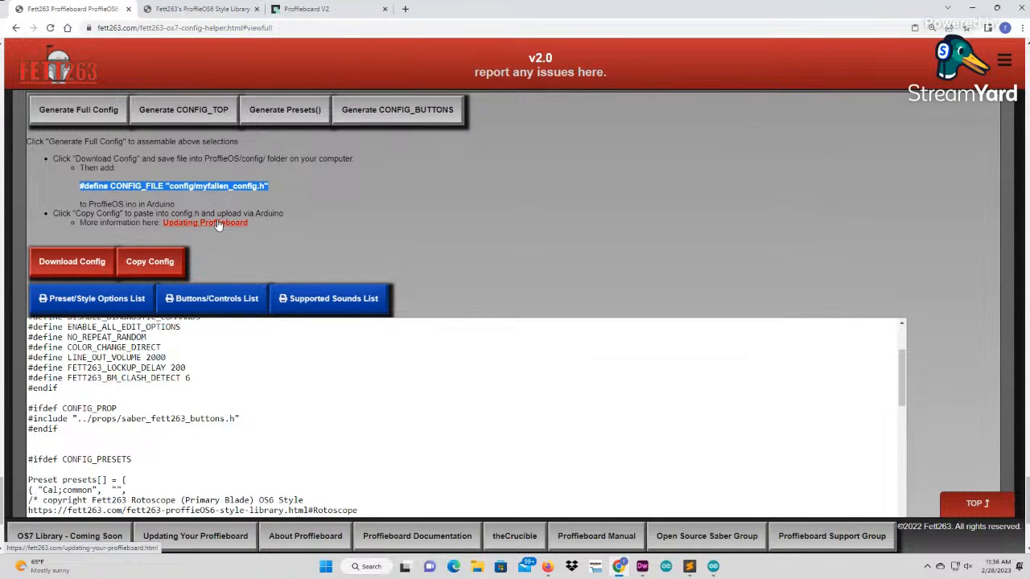
{"action": "left_click", "coordinate": [532, 238]}
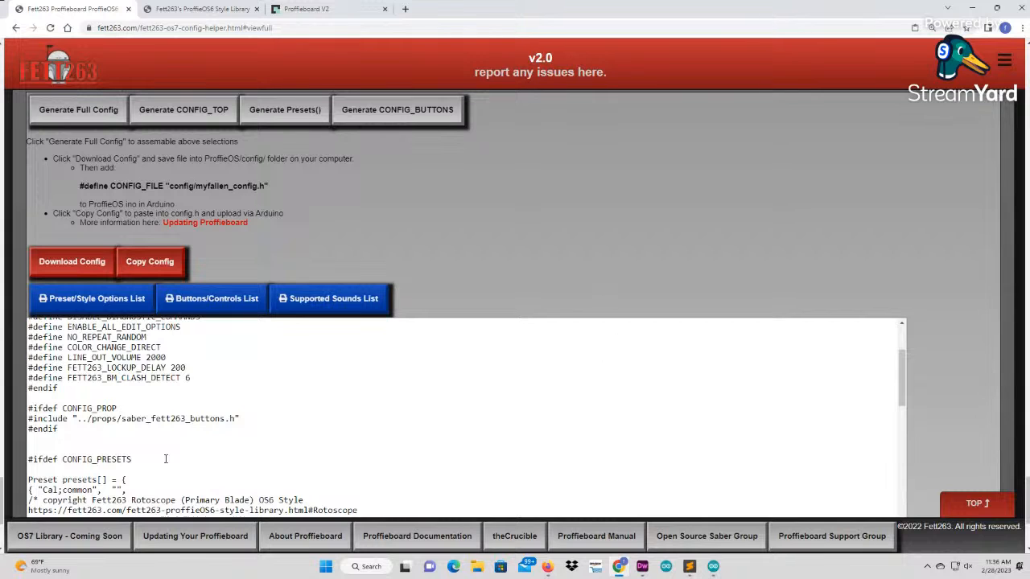
{"action": "left_click", "coordinate": [97, 305]}
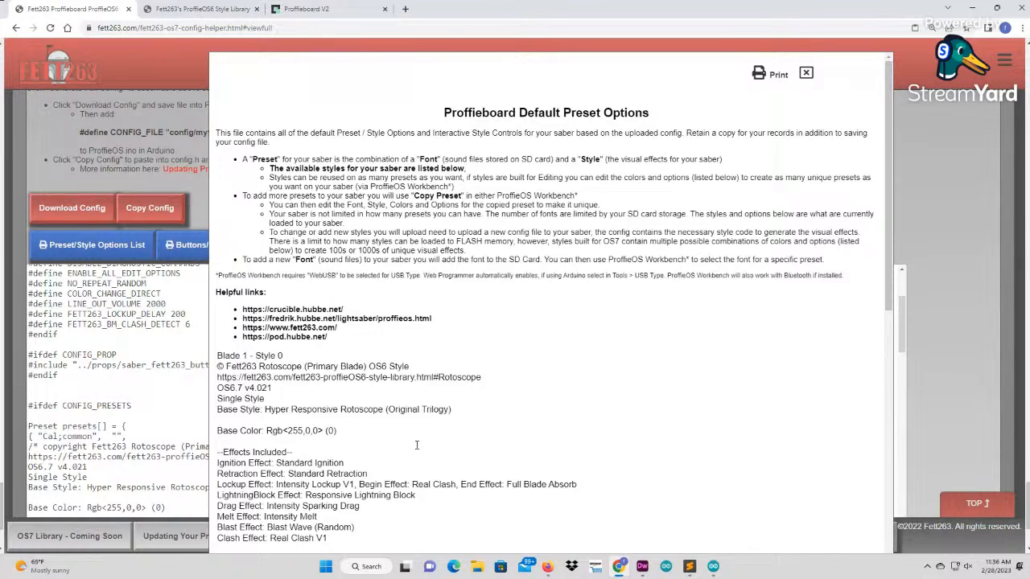
{"action": "scroll", "coordinate": [458, 432], "scroll_direction": "down", "scroll_amount": 3}
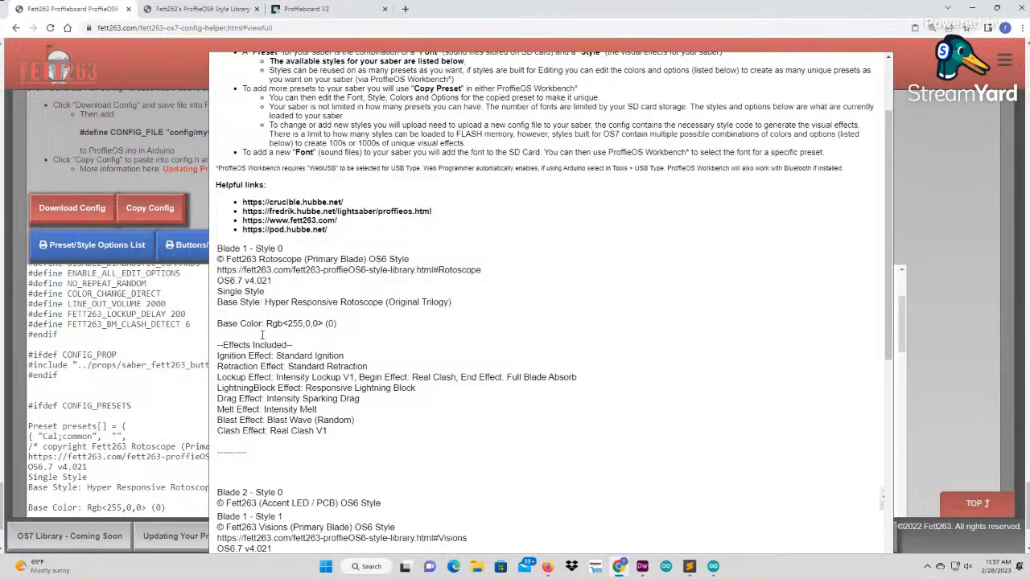
Examine the base style, base color and included effects of each blade's styles in the default preset options, then close the list.
{"action": "scroll", "coordinate": [327, 394], "scroll_direction": "down", "scroll_amount": 3}
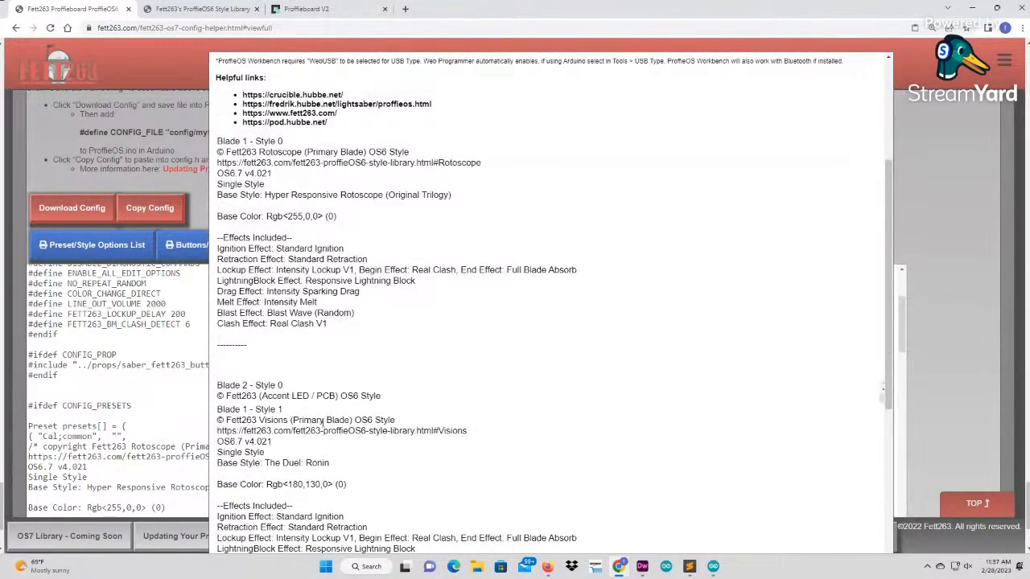
{"action": "scroll", "coordinate": [325, 414], "scroll_direction": "down", "scroll_amount": 2}
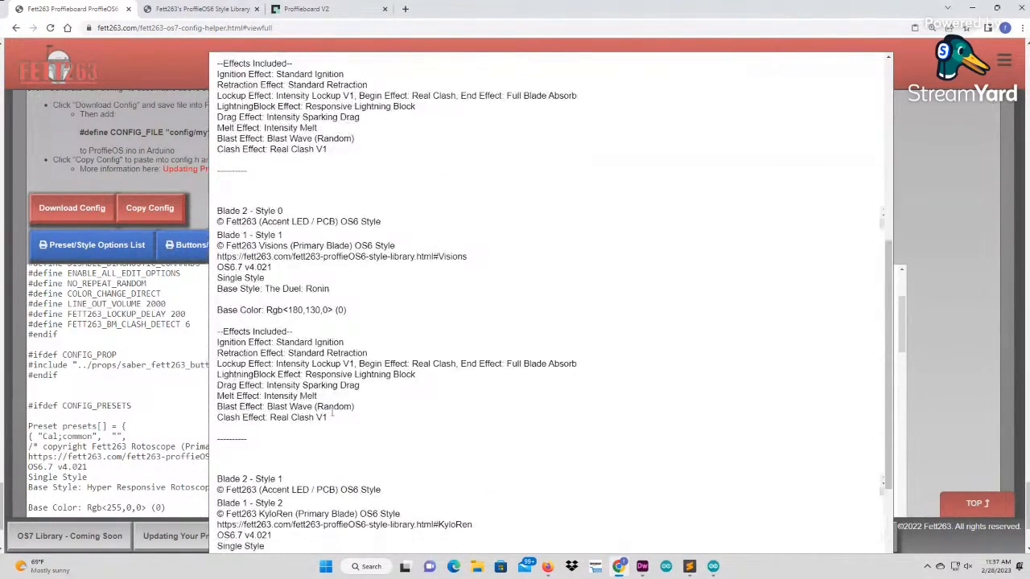
{"action": "scroll", "coordinate": [331, 413], "scroll_direction": "down", "scroll_amount": 3}
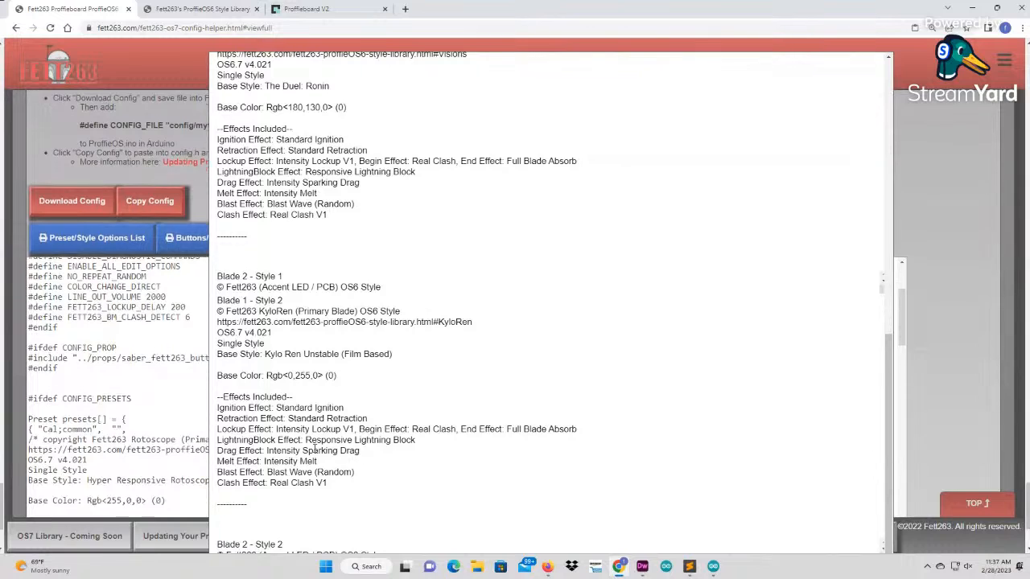
{"action": "scroll", "coordinate": [322, 441], "scroll_direction": "up", "scroll_amount": 3}
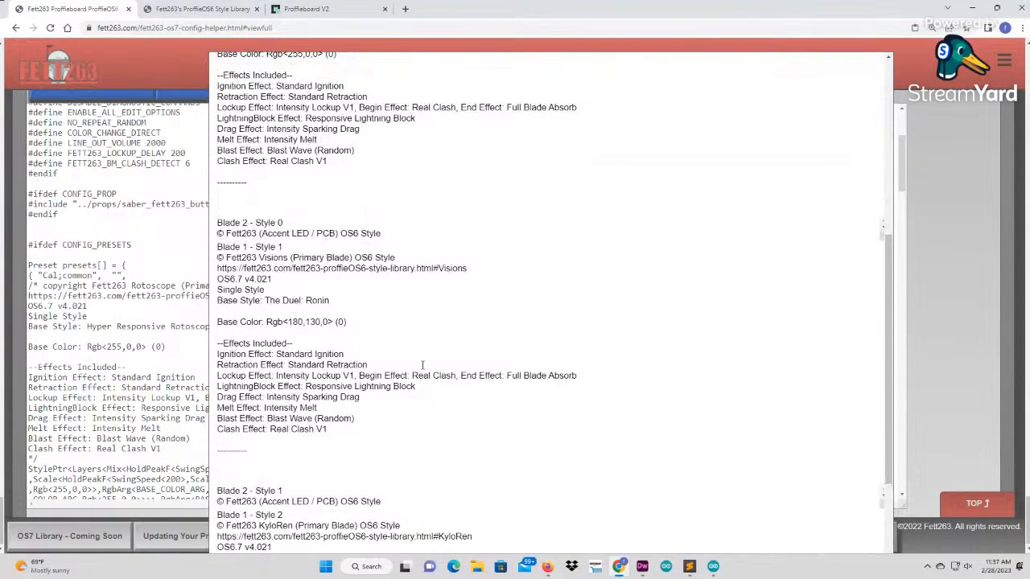
{"action": "scroll", "coordinate": [378, 378], "scroll_direction": "up", "scroll_amount": 1}
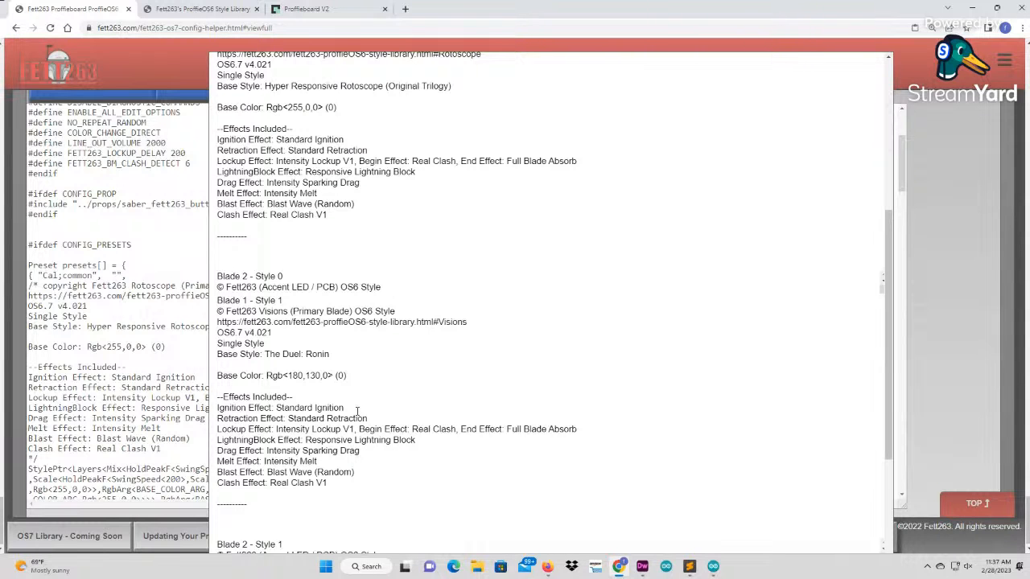
{"action": "scroll", "coordinate": [412, 377], "scroll_direction": "down", "scroll_amount": 3}
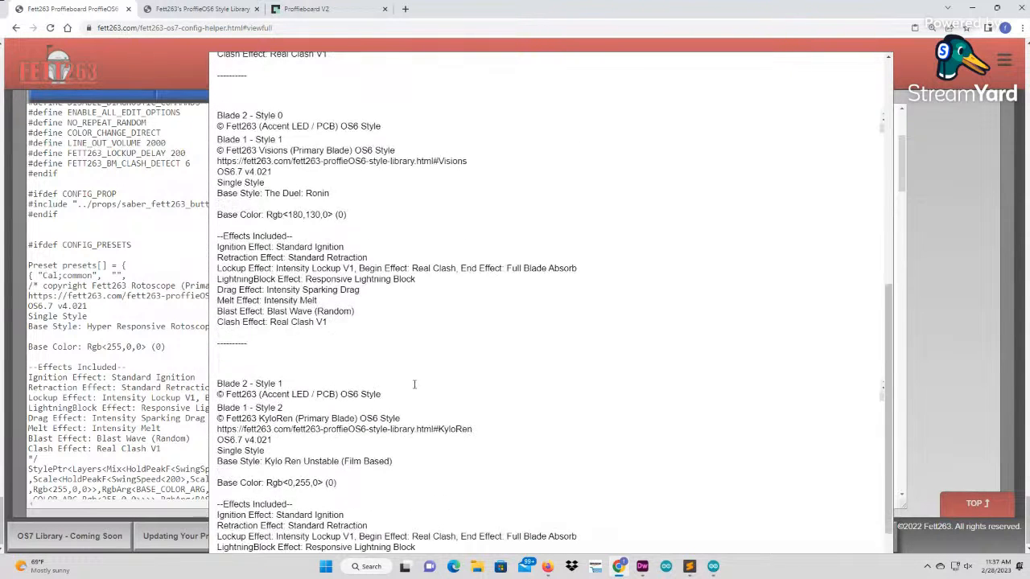
{"action": "scroll", "coordinate": [416, 385], "scroll_direction": "down", "scroll_amount": 2}
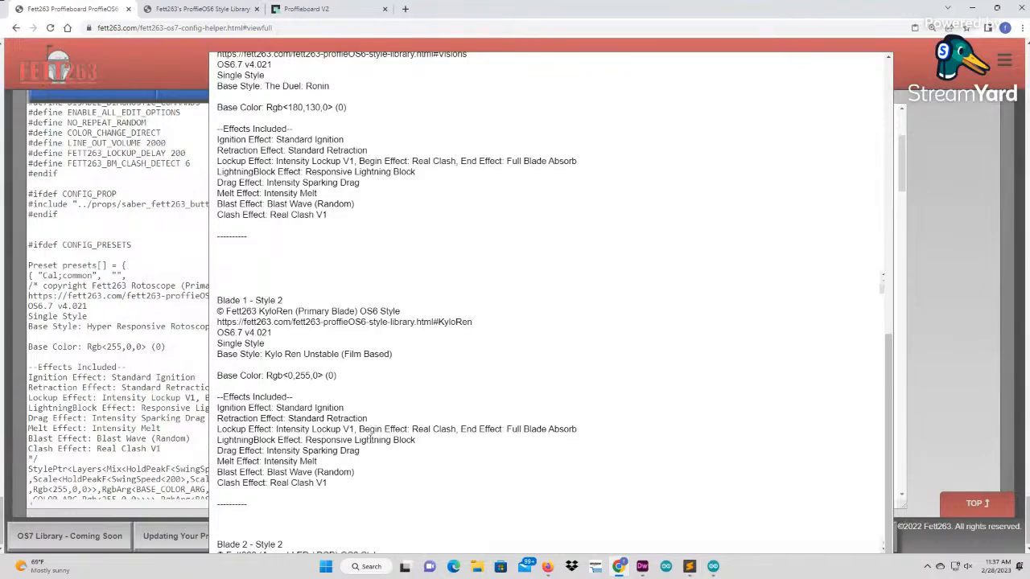
{"action": "scroll", "coordinate": [802, 458], "scroll_direction": "up", "scroll_amount": 9}
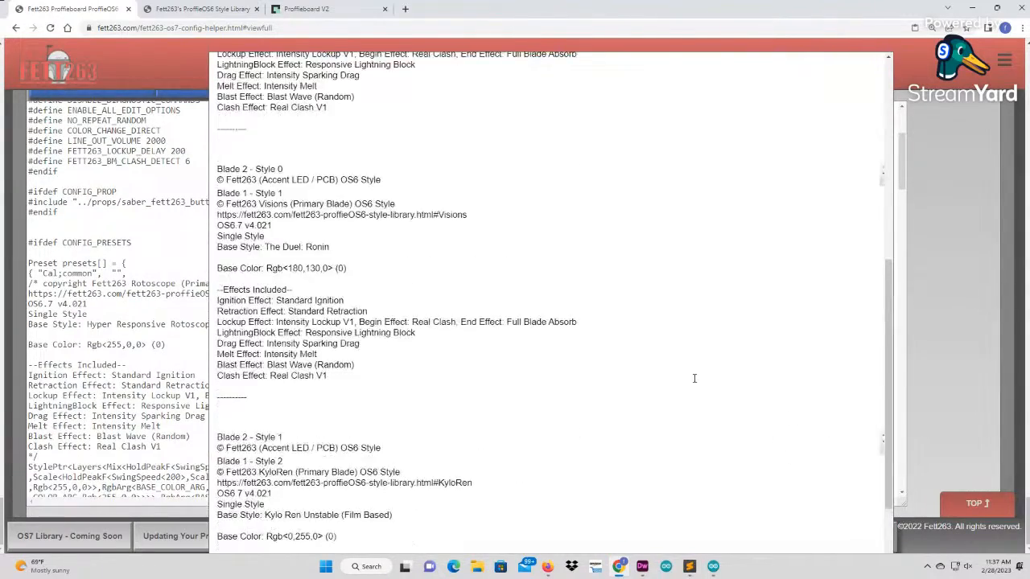
{"action": "scroll", "coordinate": [663, 308], "scroll_direction": "up", "scroll_amount": 5}
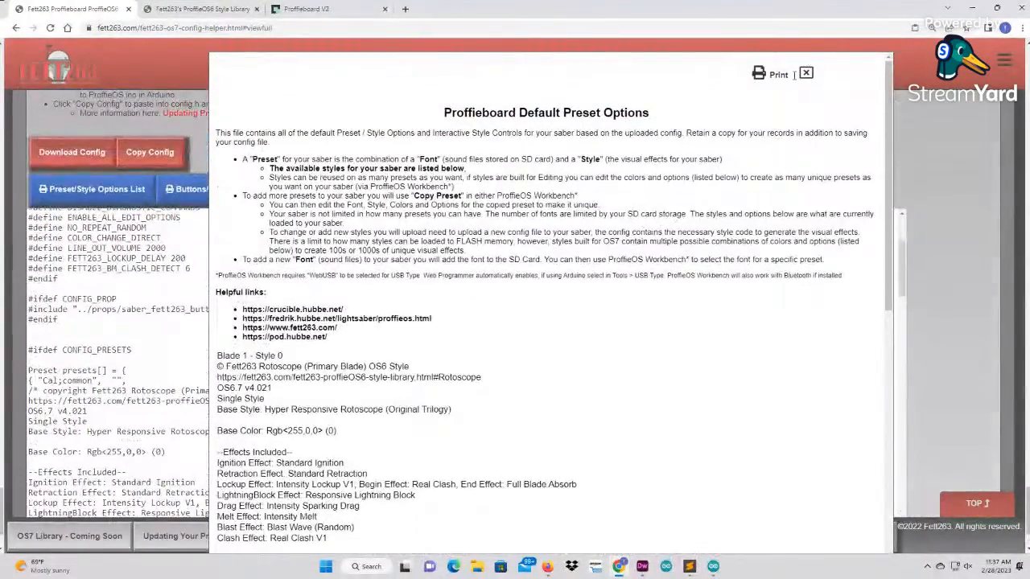
{"action": "left_click", "coordinate": [805, 73]}
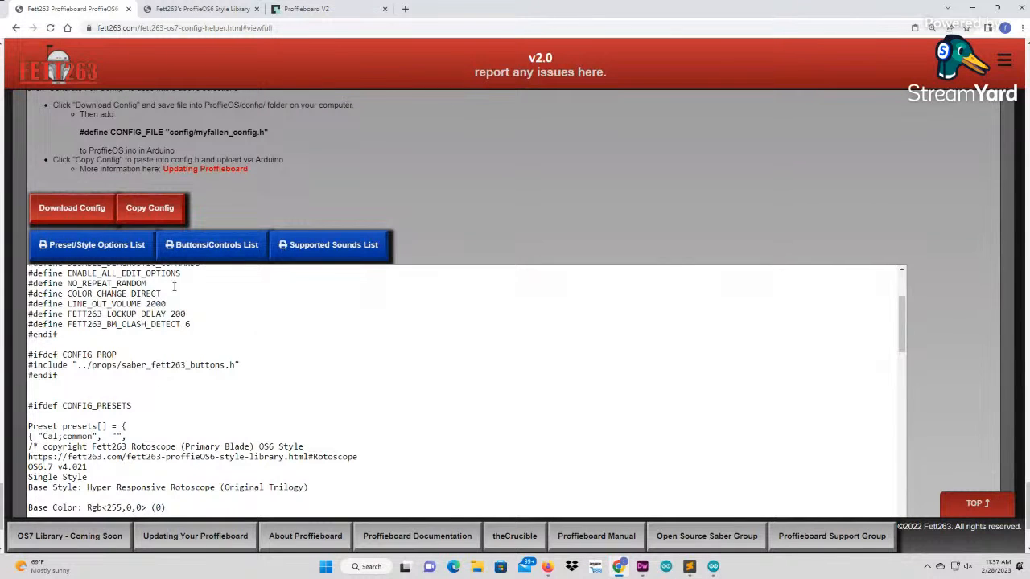
Open the Buttons/Controls List, read the saber controls for the Fett263 2 or 3 button prop, and close it.
{"action": "left_click", "coordinate": [194, 246]}
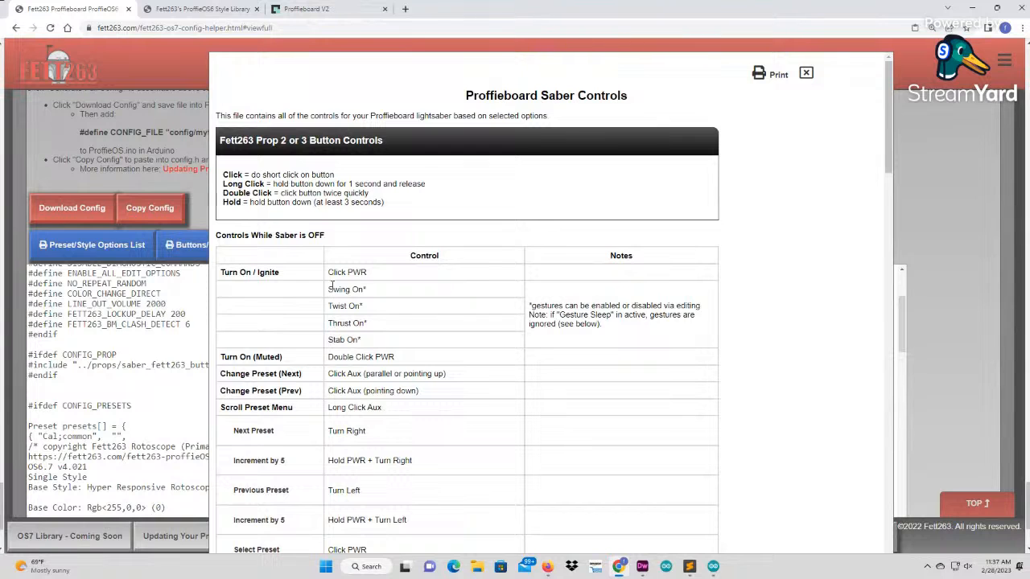
{"action": "scroll", "coordinate": [429, 304], "scroll_direction": "down", "scroll_amount": 1}
{"action": "scroll", "coordinate": [420, 304], "scroll_direction": "up", "scroll_amount": 1}
{"action": "scroll", "coordinate": [416, 274], "scroll_direction": "down", "scroll_amount": 2}
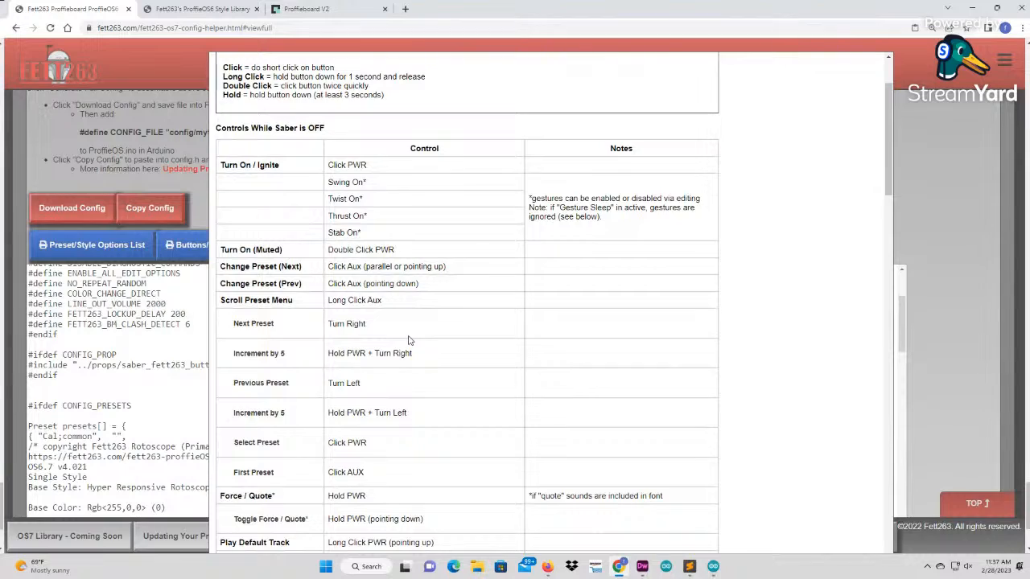
{"action": "scroll", "coordinate": [409, 341], "scroll_direction": "down", "scroll_amount": 4}
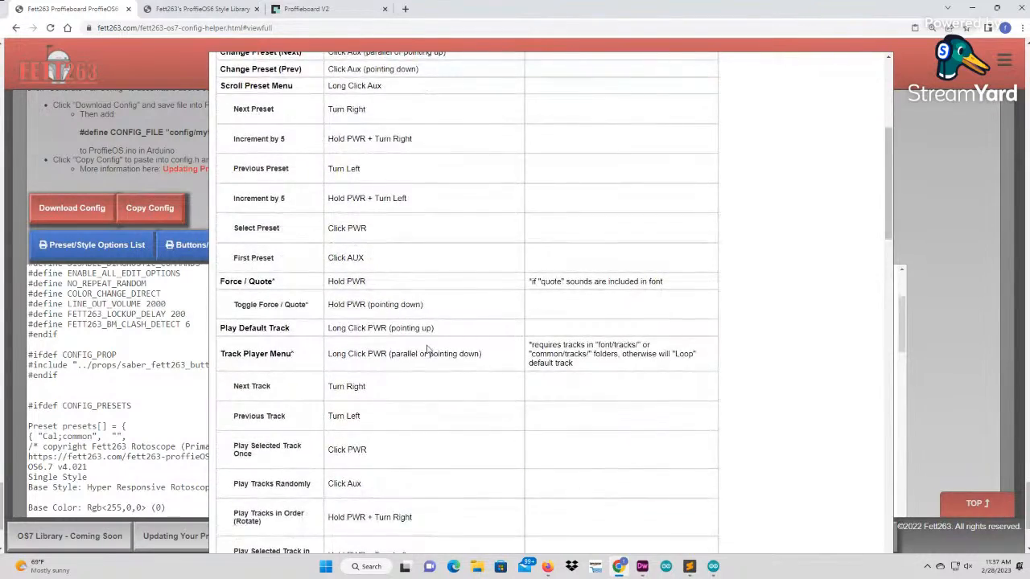
{"action": "scroll", "coordinate": [425, 354], "scroll_direction": "down", "scroll_amount": 3}
{"action": "scroll", "coordinate": [427, 368], "scroll_direction": "down", "scroll_amount": 2}
{"action": "scroll", "coordinate": [473, 246], "scroll_direction": "up", "scroll_amount": 15}
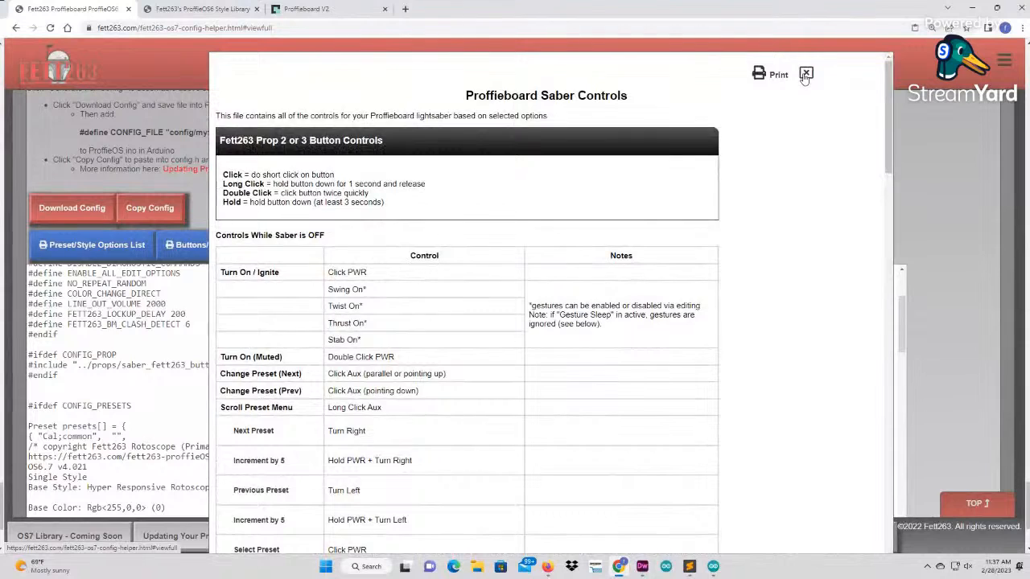
{"action": "left_click", "coordinate": [806, 74]}
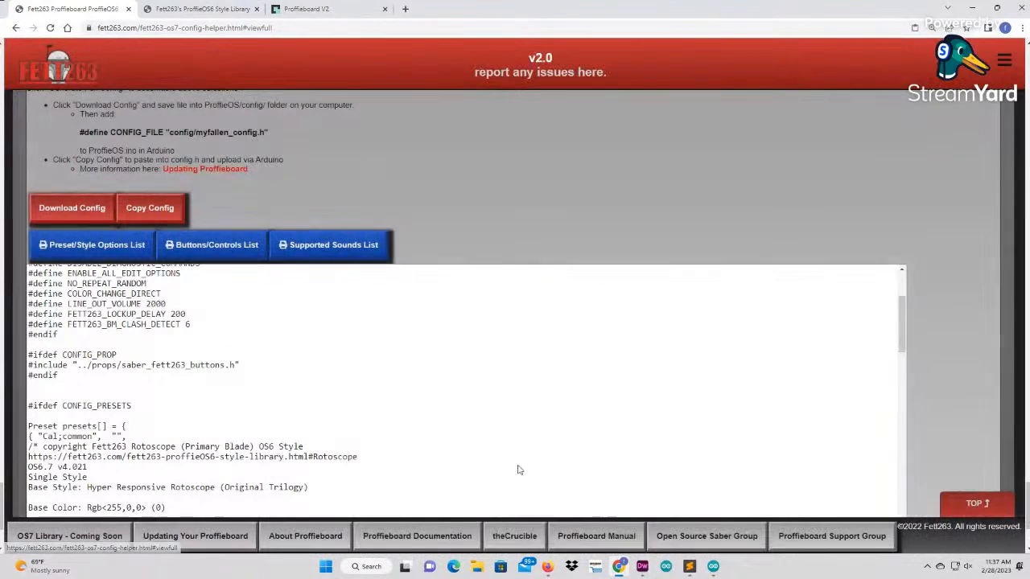
Open the Supported Sounds List, read the font guidelines and sound filename table, and close it.
{"action": "left_click", "coordinate": [331, 259]}
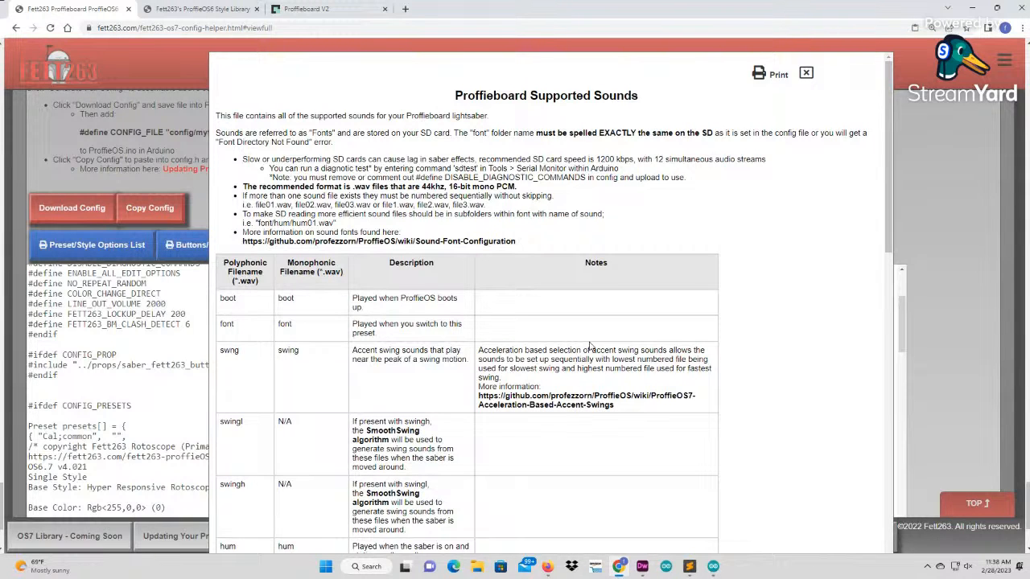
{"action": "scroll", "coordinate": [418, 370], "scroll_direction": "down", "scroll_amount": 3}
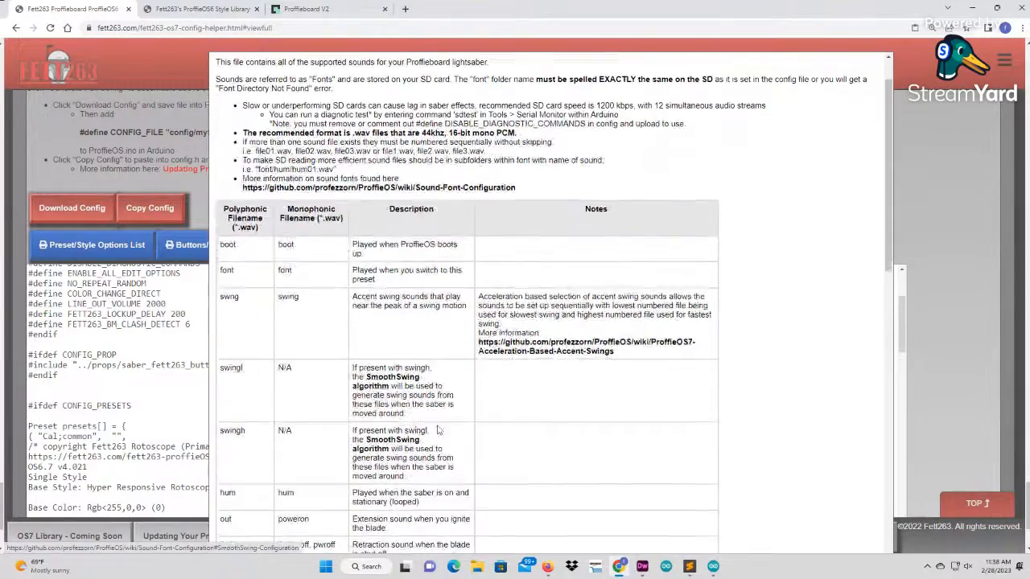
{"action": "scroll", "coordinate": [489, 416], "scroll_direction": "up", "scroll_amount": 3}
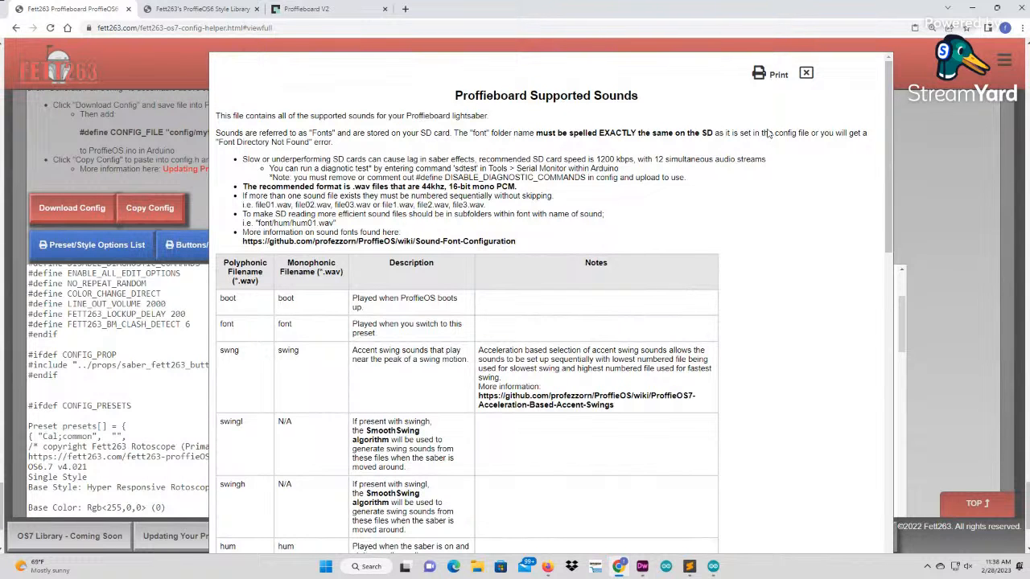
{"action": "left_click", "coordinate": [806, 73]}
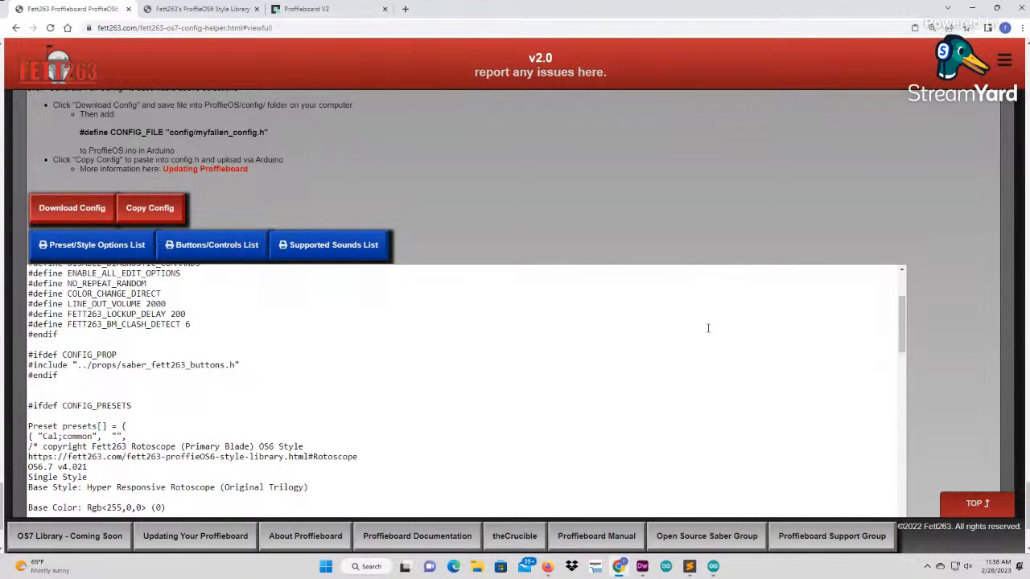
Return to the start of the Config Helper page and copy its web address without the #viewfull suffix.
{"action": "left_click_drag", "start_coordinate": [1027, 483], "coordinate": [1028, 50]}
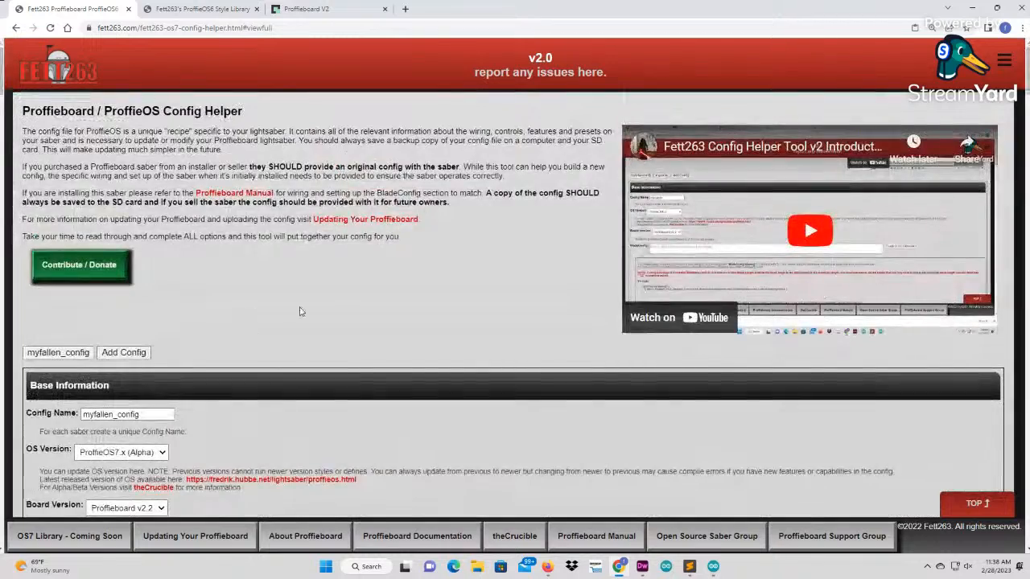
{"action": "scroll", "coordinate": [321, 391], "scroll_direction": "down", "scroll_amount": 1}
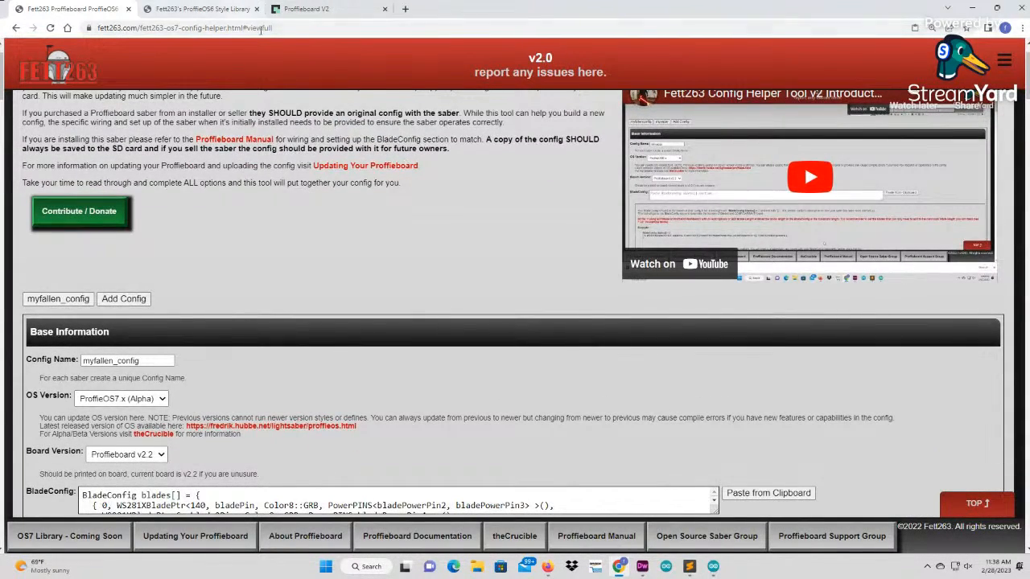
{"action": "left_click", "coordinate": [236, 26]}
{"action": "left_click", "coordinate": [244, 28]}
{"action": "left_click_drag", "start_coordinate": [265, 28], "coordinate": [95, 28]}
{"action": "key", "text": "ctrl+c"}
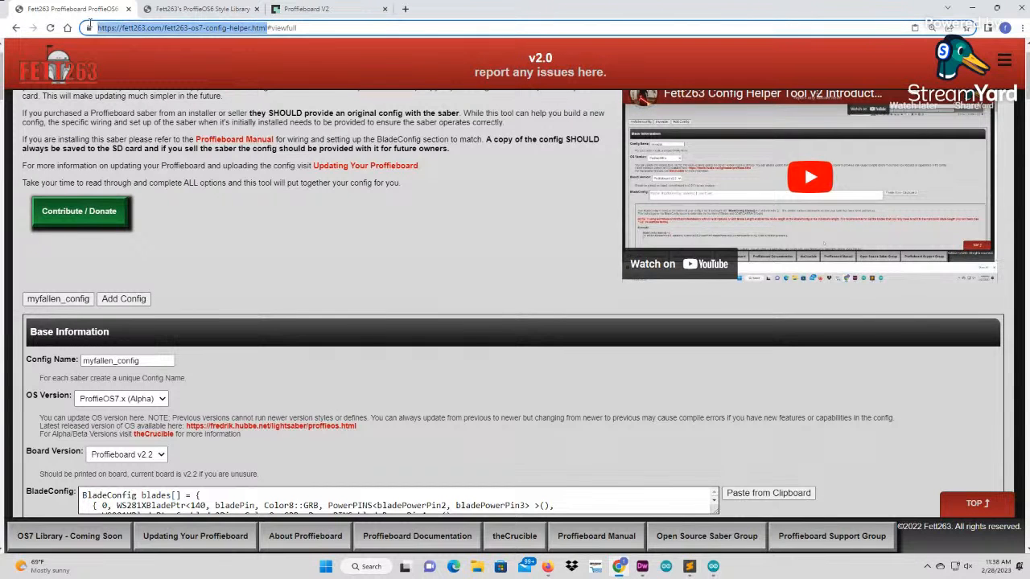
{"action": "left_click", "coordinate": [501, 269]}
{"action": "scroll", "coordinate": [487, 269], "scroll_direction": "down", "scroll_amount": 2}
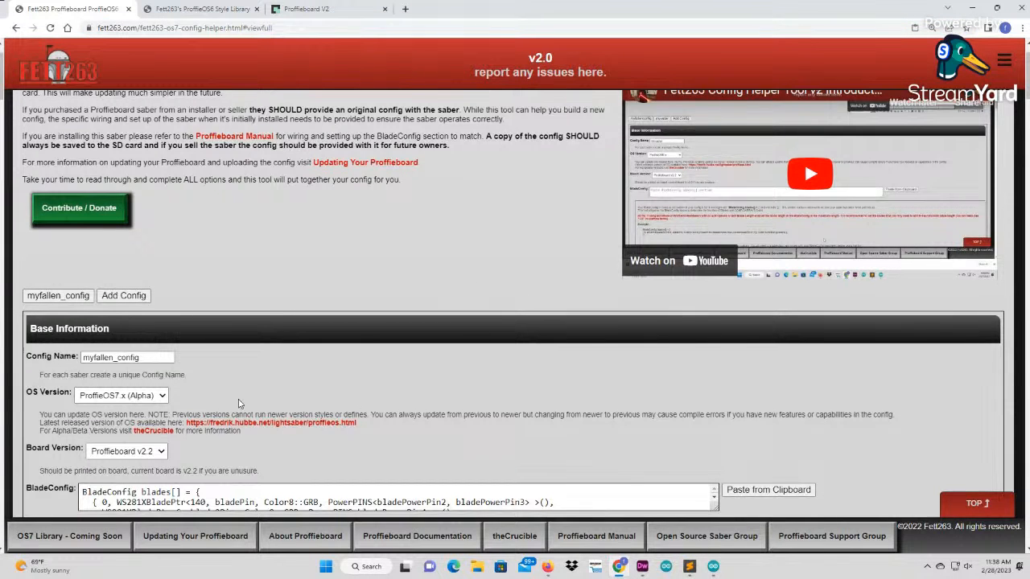
{"action": "scroll", "coordinate": [337, 306], "scroll_direction": "up", "scroll_amount": 2}
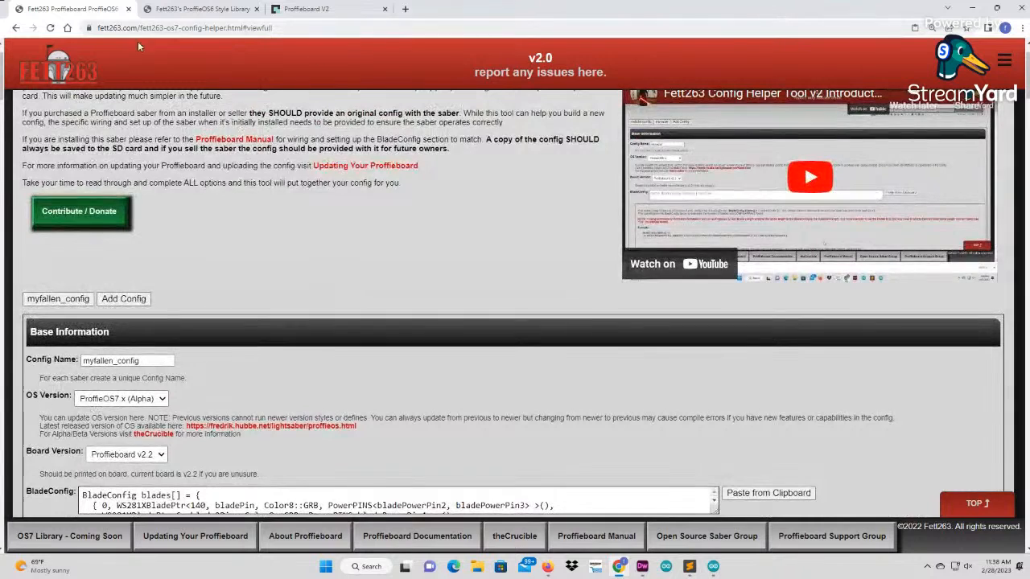
Close the Config Helper page and reopen it in a new browser tab from the copied address.
{"action": "left_click", "coordinate": [128, 9]}
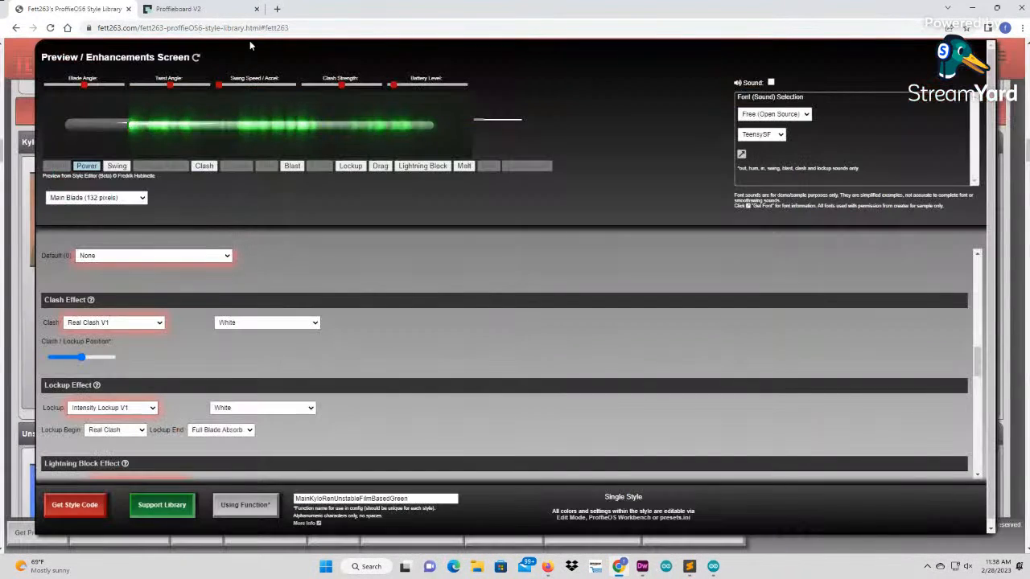
{"action": "left_click", "coordinate": [276, 8]}
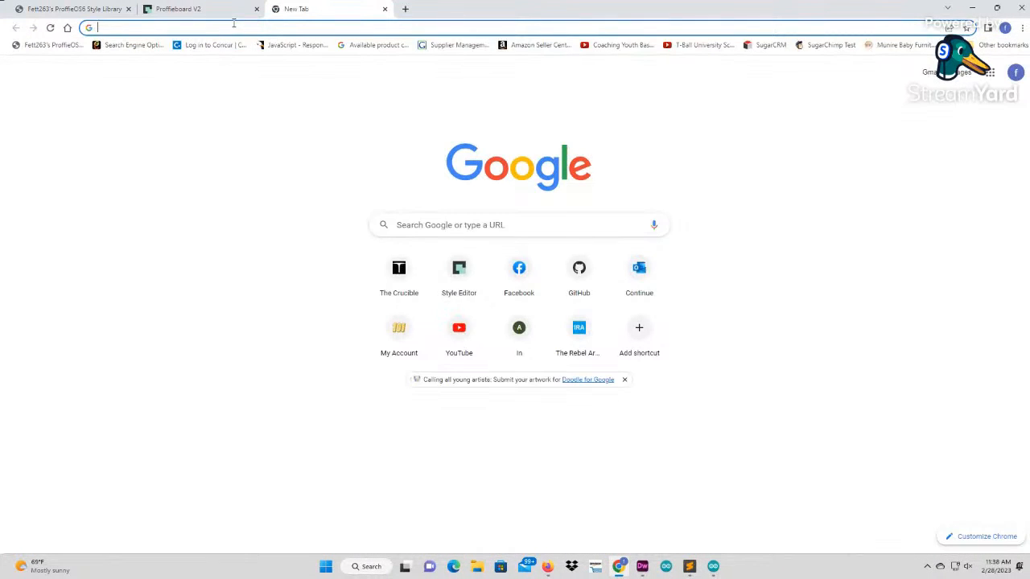
{"action": "key", "text": "ctrl+v"}
{"action": "key", "text": "Return"}
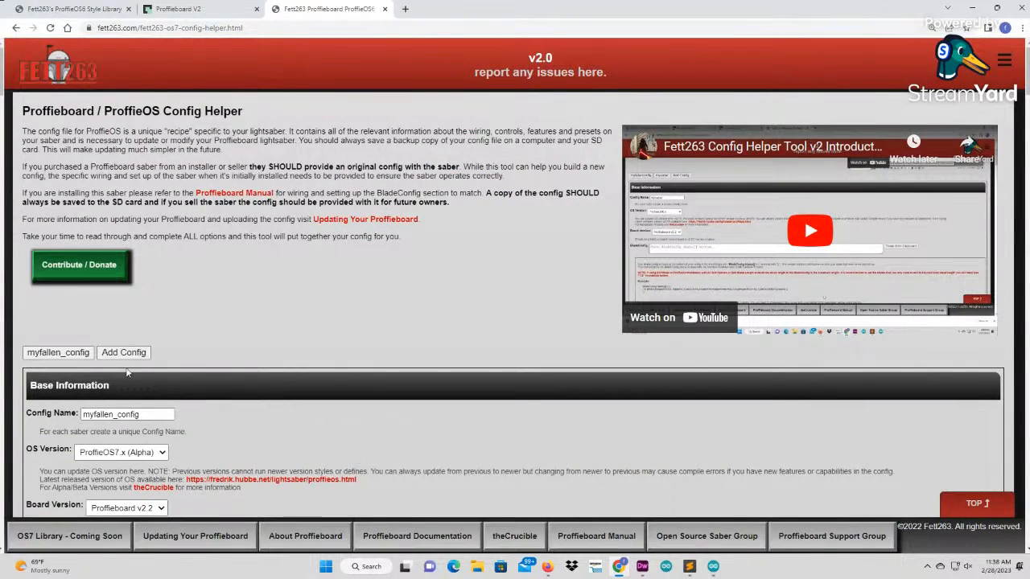
Find the presets of the reopened myfallen_config, preview the Cal preset's Blade 1 style, and close the preview.
{"action": "scroll", "coordinate": [262, 402], "scroll_direction": "down", "scroll_amount": 3}
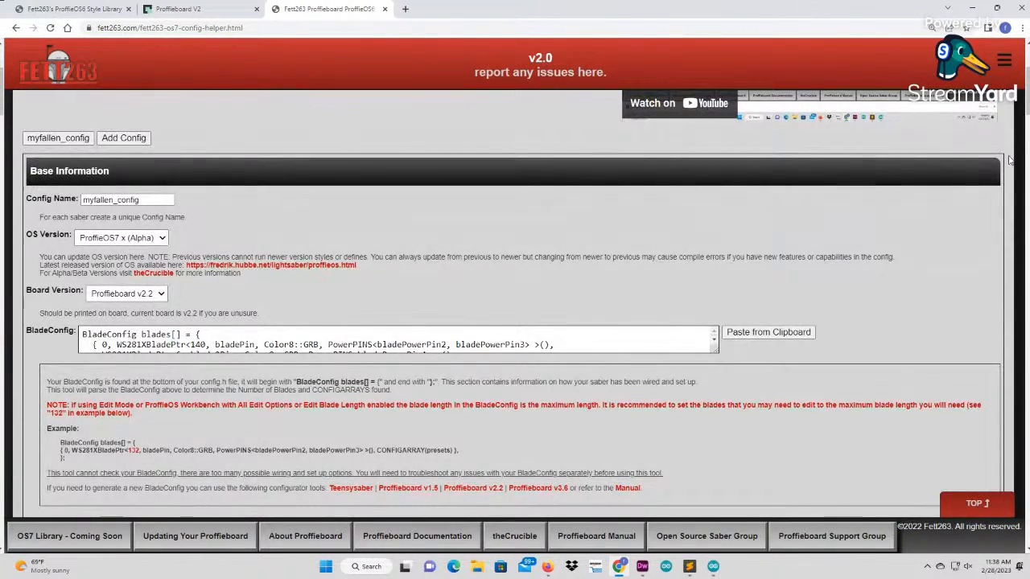
{"action": "left_click_drag", "start_coordinate": [1016, 110], "coordinate": [989, 461]}
{"action": "scroll", "coordinate": [522, 299], "scroll_direction": "down", "scroll_amount": 8}
{"action": "scroll", "coordinate": [521, 305], "scroll_direction": "up", "scroll_amount": 10}
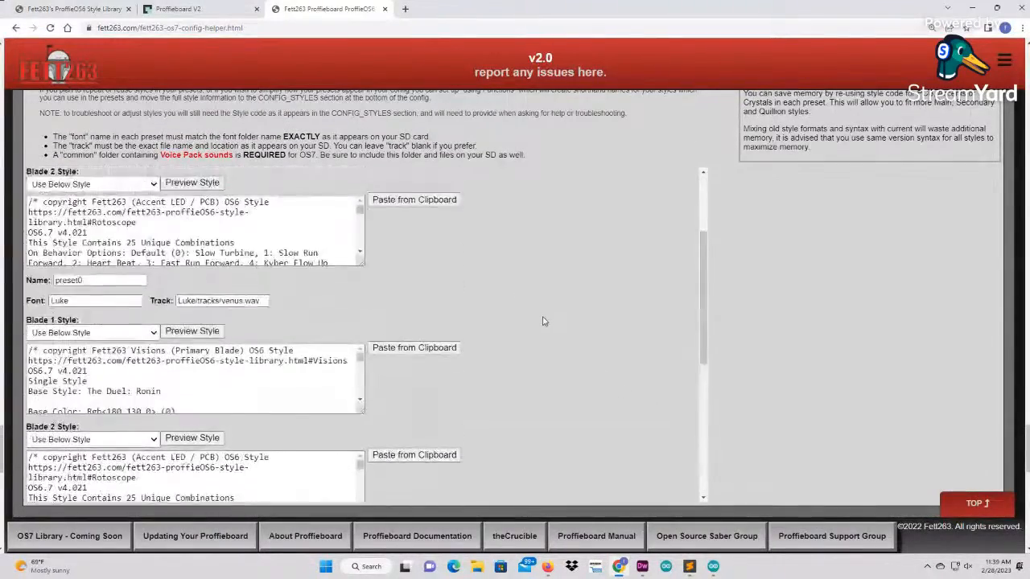
{"action": "scroll", "coordinate": [534, 327], "scroll_direction": "up", "scroll_amount": 1}
{"action": "scroll", "coordinate": [547, 336], "scroll_direction": "up", "scroll_amount": 1}
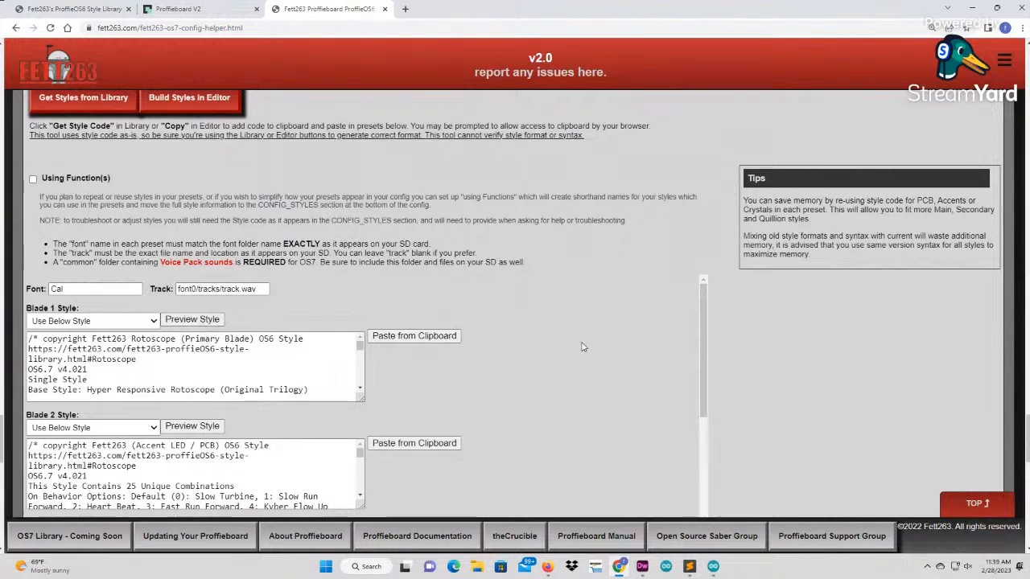
{"action": "left_click", "coordinate": [211, 321]}
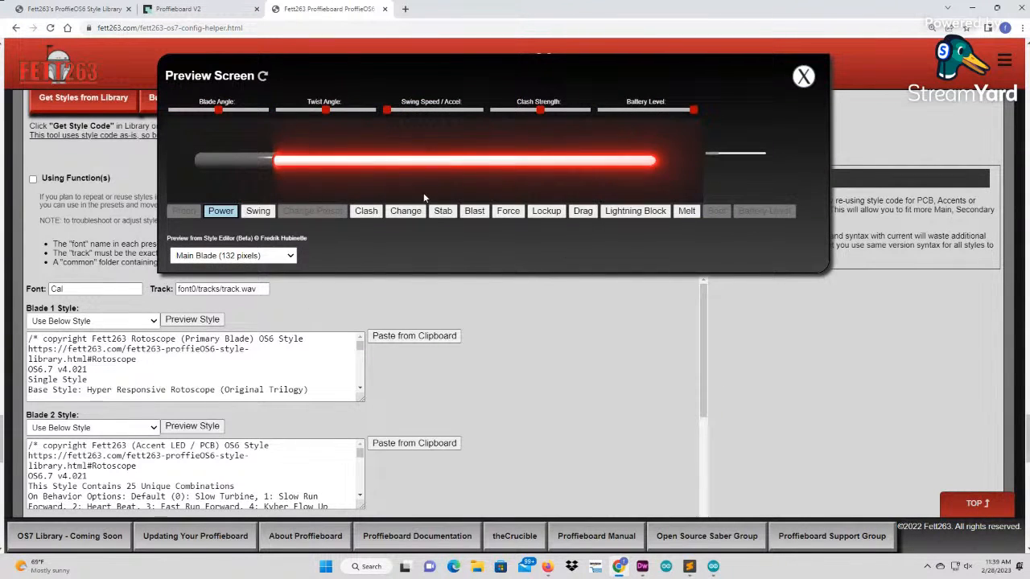
{"action": "left_click", "coordinate": [805, 79]}
{"action": "left_click", "coordinate": [303, 372]}
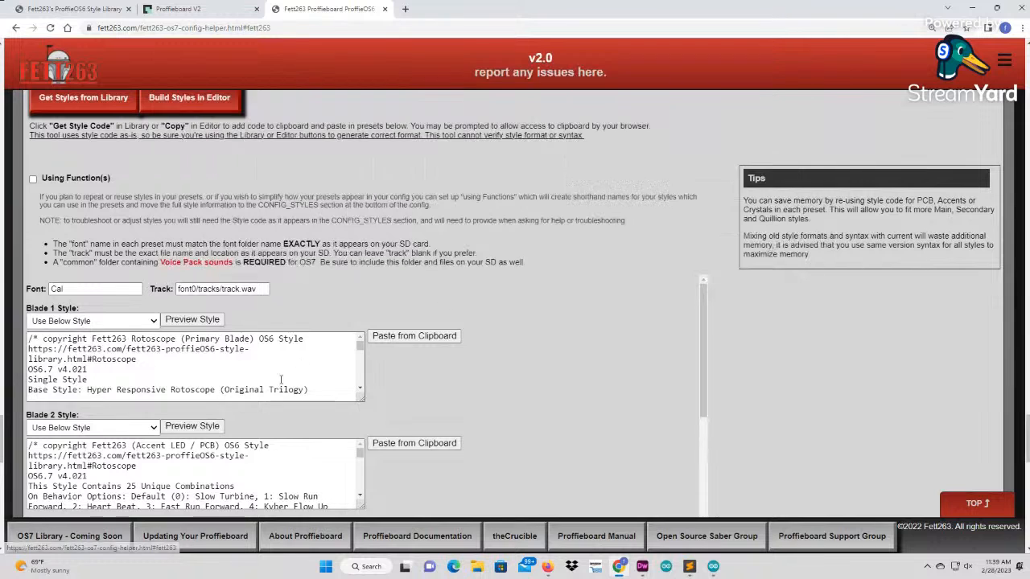
Preview the Cal preset's Blade 2 style as an Accent Strip / PCB (10 pixels).
{"action": "left_click", "coordinate": [185, 427]}
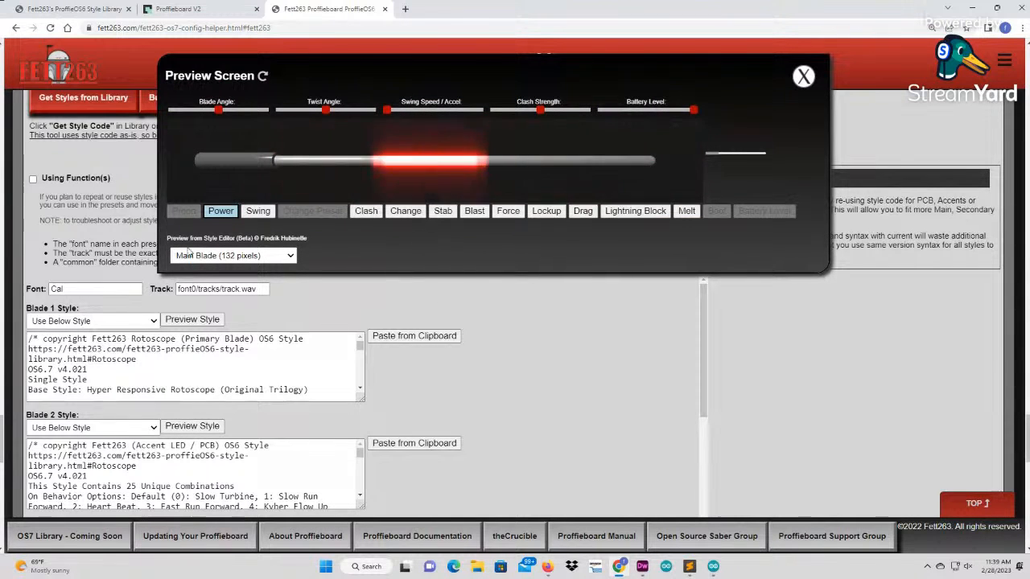
{"action": "left_click", "coordinate": [193, 255]}
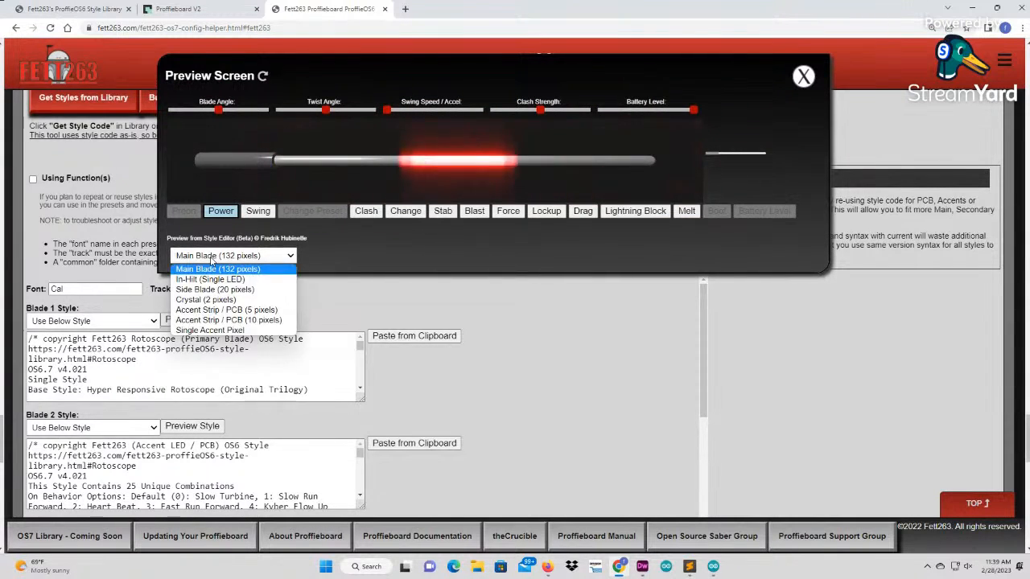
{"action": "left_click", "coordinate": [219, 321]}
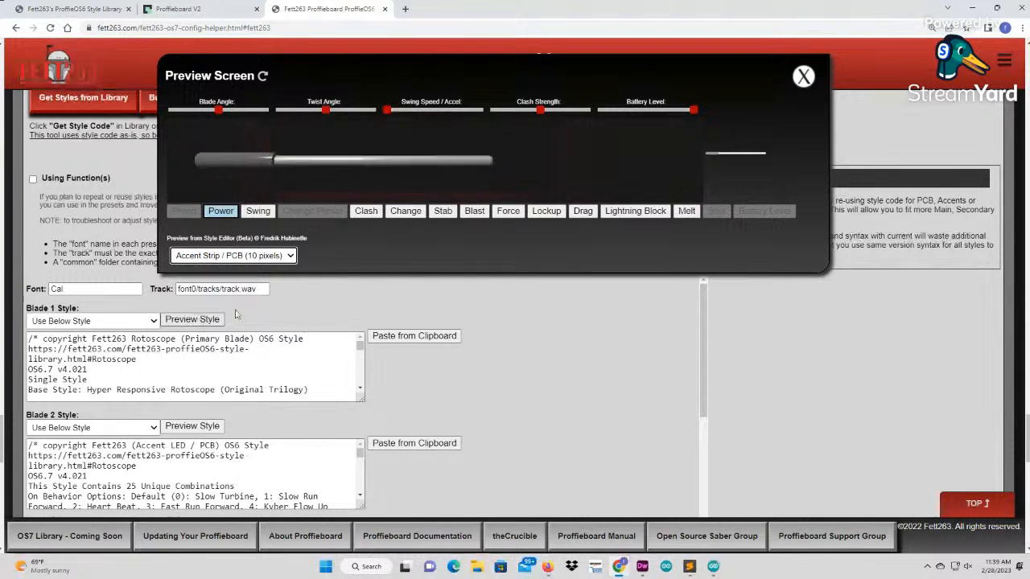
Close the Blade 2 style preview and add a second config alongside myfallen_config.
{"action": "left_click", "coordinate": [802, 75]}
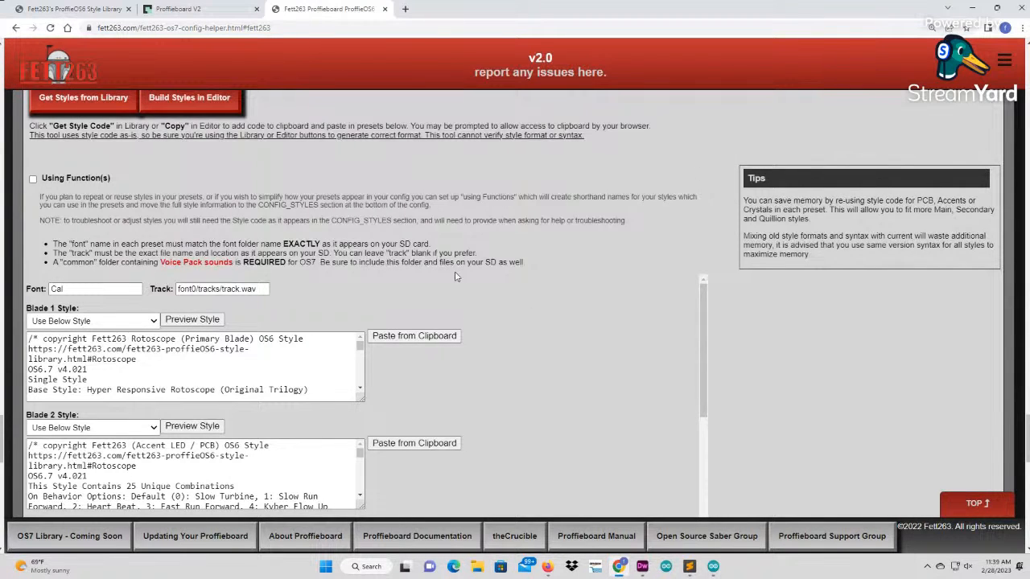
{"action": "scroll", "coordinate": [912, 356], "scroll_direction": "up", "scroll_amount": 10}
{"action": "scroll", "coordinate": [1027, 357], "scroll_direction": "up", "scroll_amount": 15}
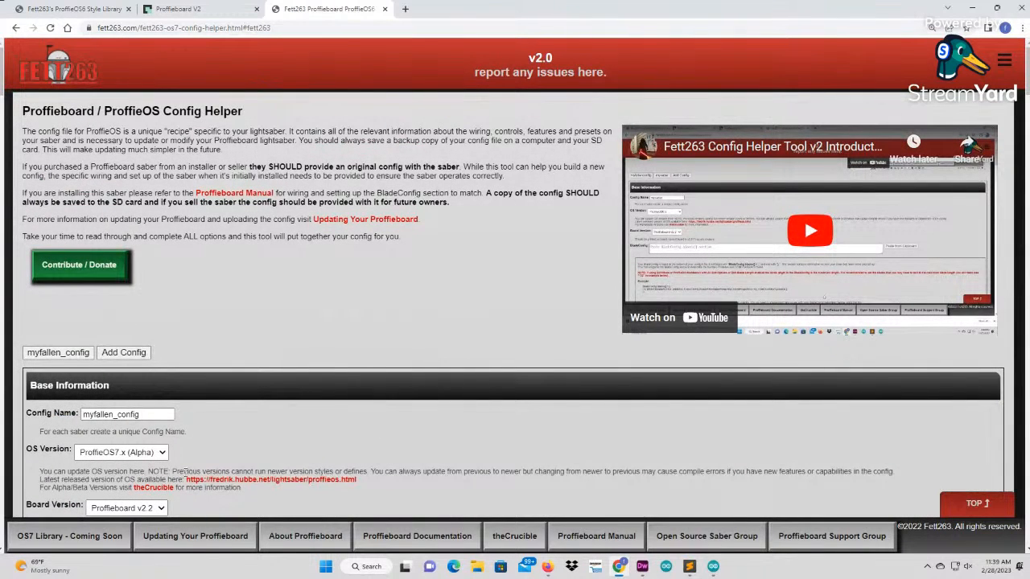
{"action": "left_click", "coordinate": [120, 352]}
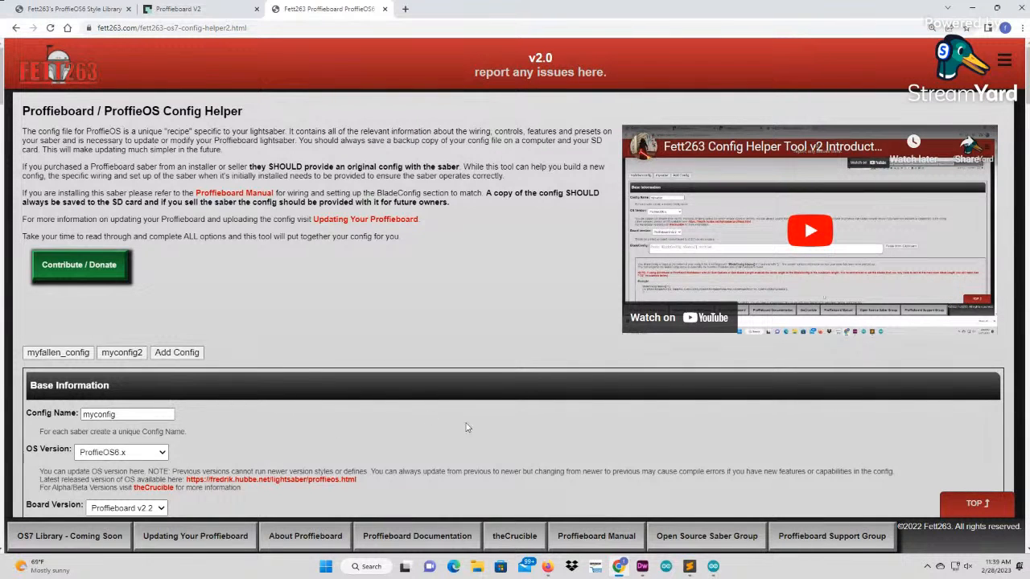
Name the newly added config myvader_config in its base information.
{"action": "scroll", "coordinate": [469, 423], "scroll_direction": "down", "scroll_amount": 1}
{"action": "left_click_drag", "start_coordinate": [116, 308], "coordinate": [85, 309]}
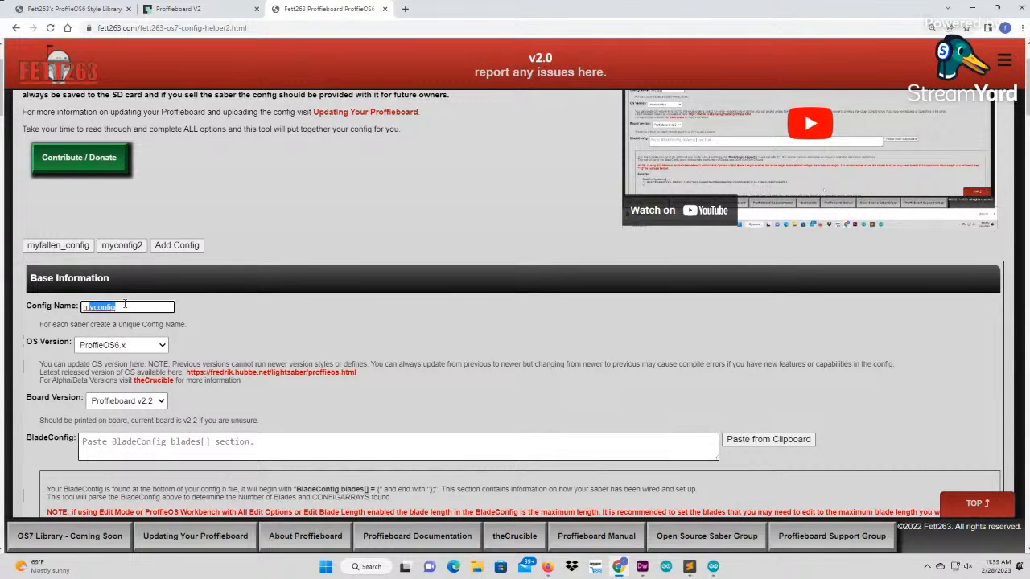
{"action": "type", "text": "myvader_"}
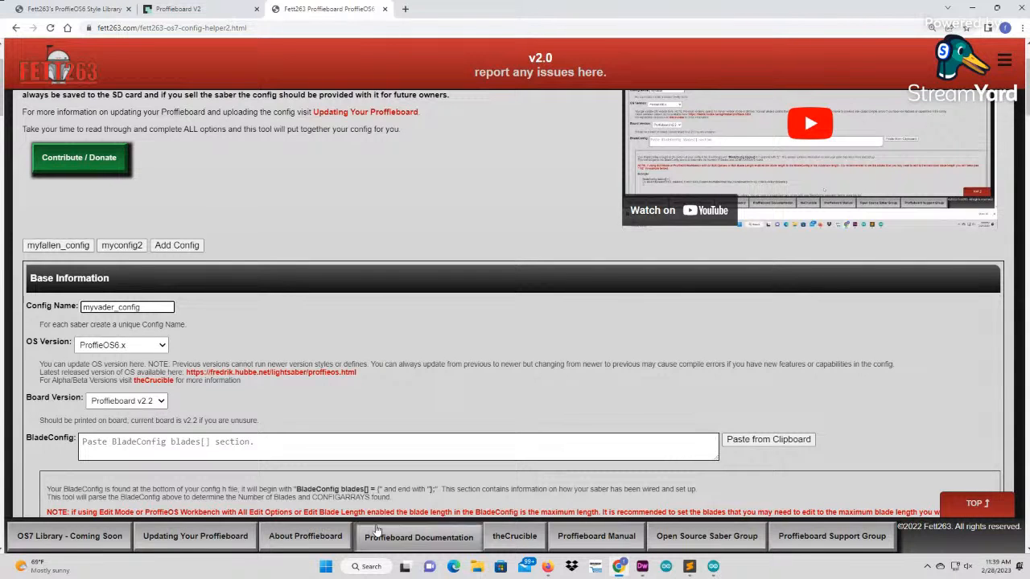
{"action": "left_click", "coordinate": [297, 344]}
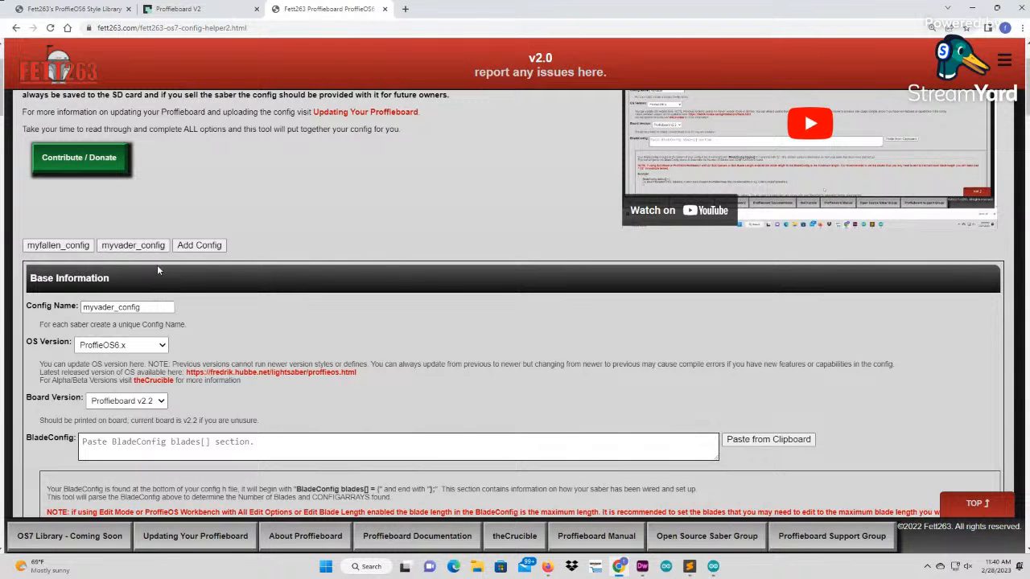
Switch to myfallen_config to check its base information, and return to myvader_config to look over its base information.
{"action": "left_click", "coordinate": [48, 252]}
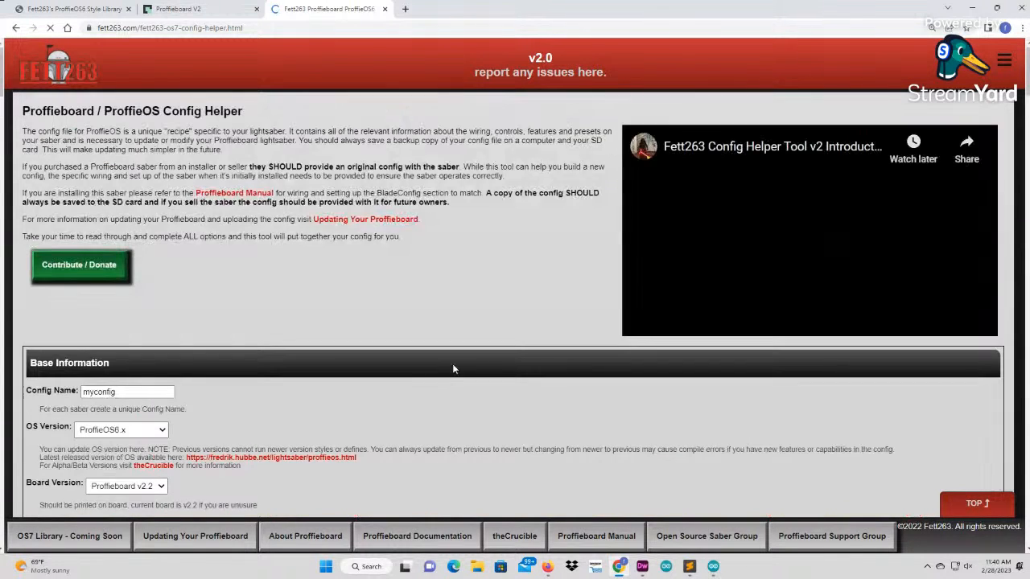
{"action": "scroll", "coordinate": [136, 410], "scroll_direction": "down", "scroll_amount": 7}
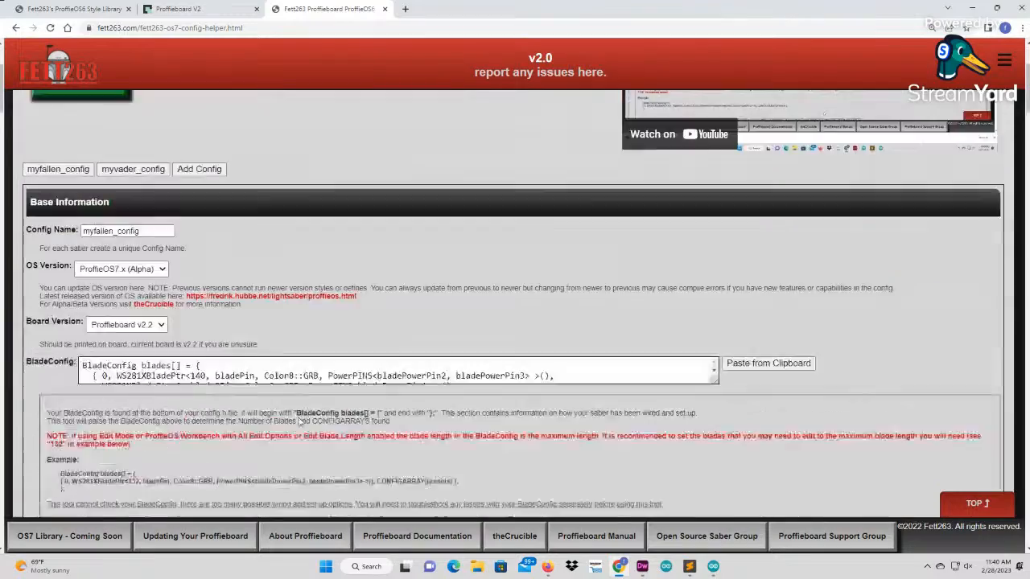
{"action": "scroll", "coordinate": [149, 390], "scroll_direction": "up", "scroll_amount": 7}
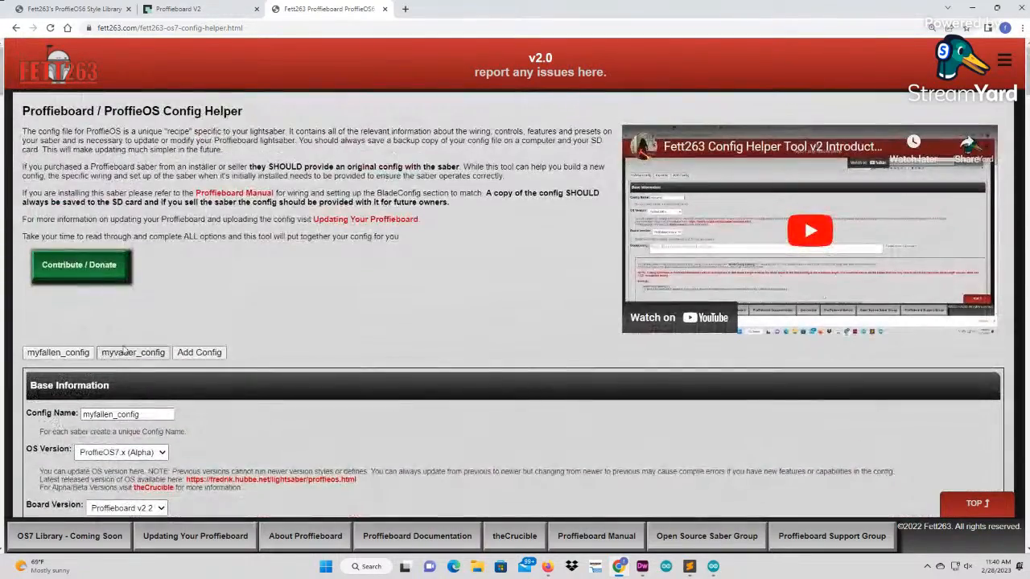
{"action": "left_click", "coordinate": [135, 354]}
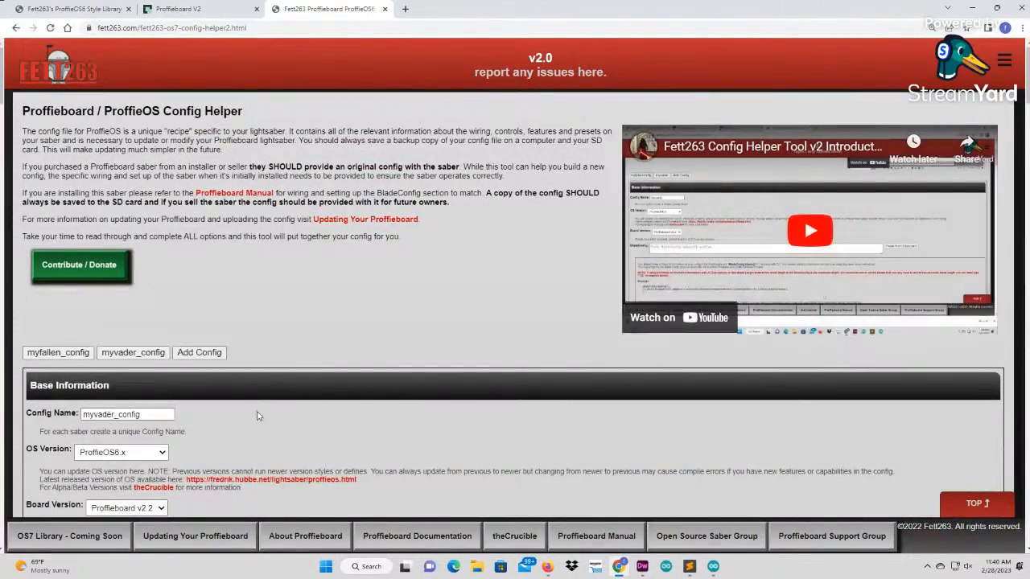
{"action": "scroll", "coordinate": [259, 375], "scroll_direction": "down", "scroll_amount": 2}
{"action": "scroll", "coordinate": [259, 375], "scroll_direction": "down", "scroll_amount": 3}
{"action": "scroll", "coordinate": [242, 371], "scroll_direction": "up", "scroll_amount": 3}
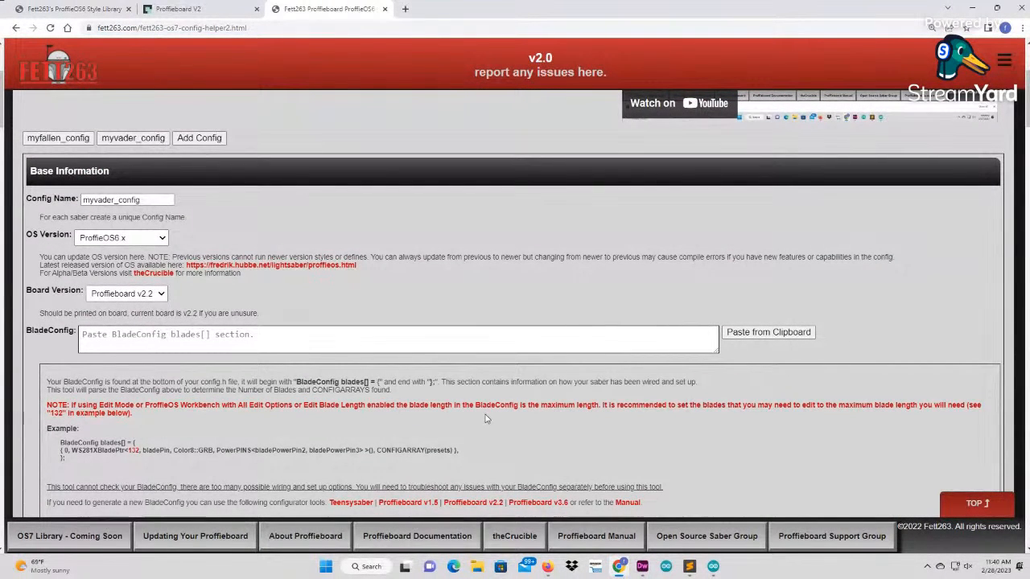